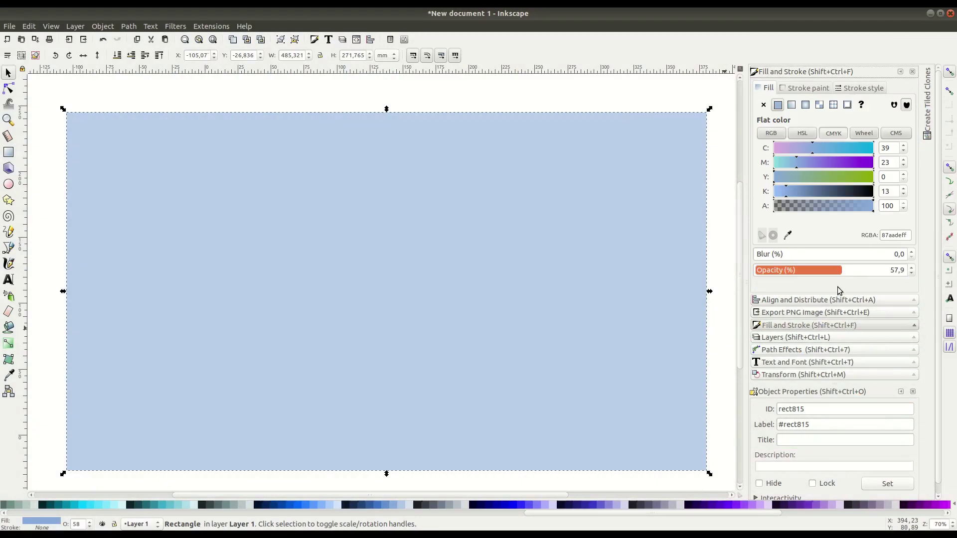
Make the sky rectangle 100% opaque, stretch it to the page top, and apply a vertical blue gradient
drag(837, 270, 904, 269)
mouse_move(386, 112)
mouse_down()
mouse_move(387, 91)
mouse_move(366, 471)
mouse_up()
click(9, 344)
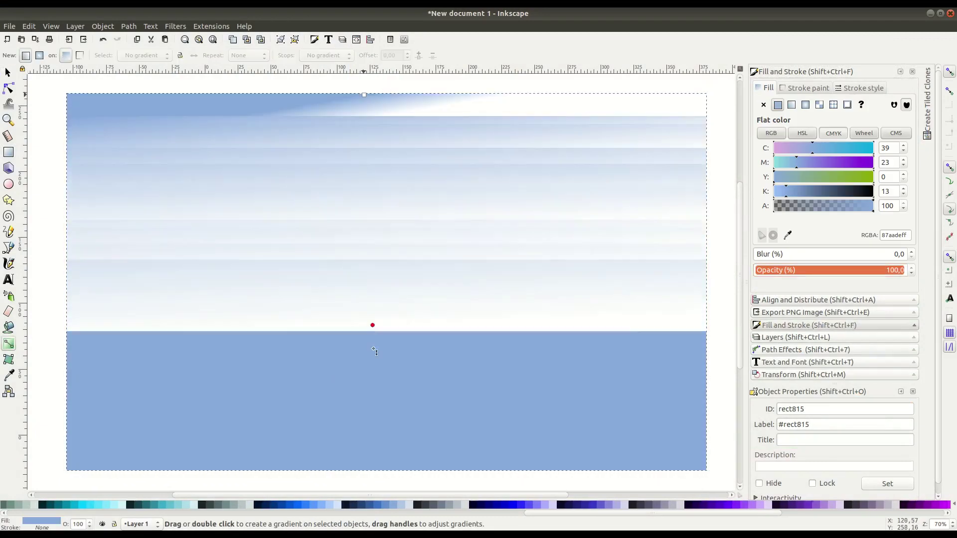
key(s)
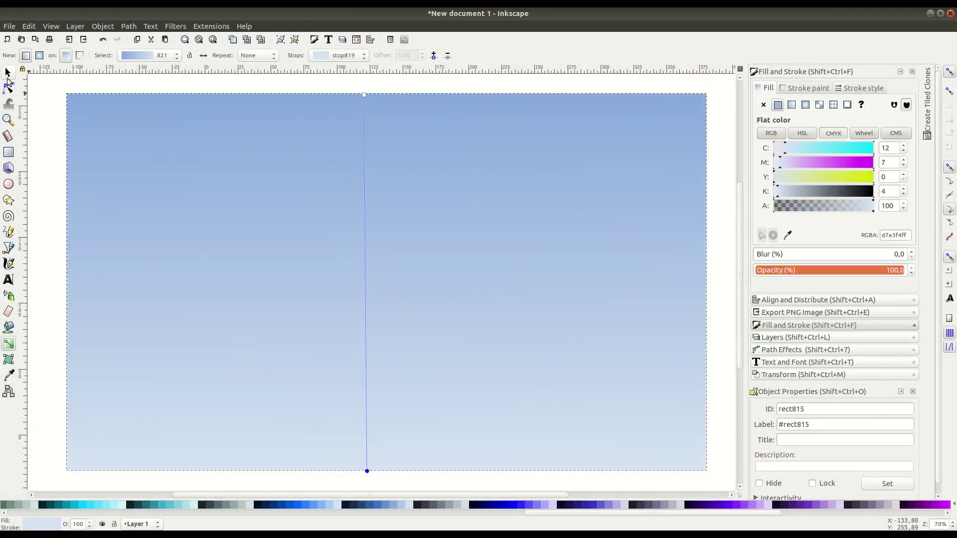
key(Escape)
click(8, 248)
click(57, 344)
Draw a closed wavy hill outline with Bezier points across the lower sky
drag(447, 327, 454, 326)
click(670, 360)
click(714, 345)
click(717, 478)
click(53, 479)
click(57, 345)
Delete the two extra right-hand nodes and smooth the wave's dip with the Node tool
key(n)
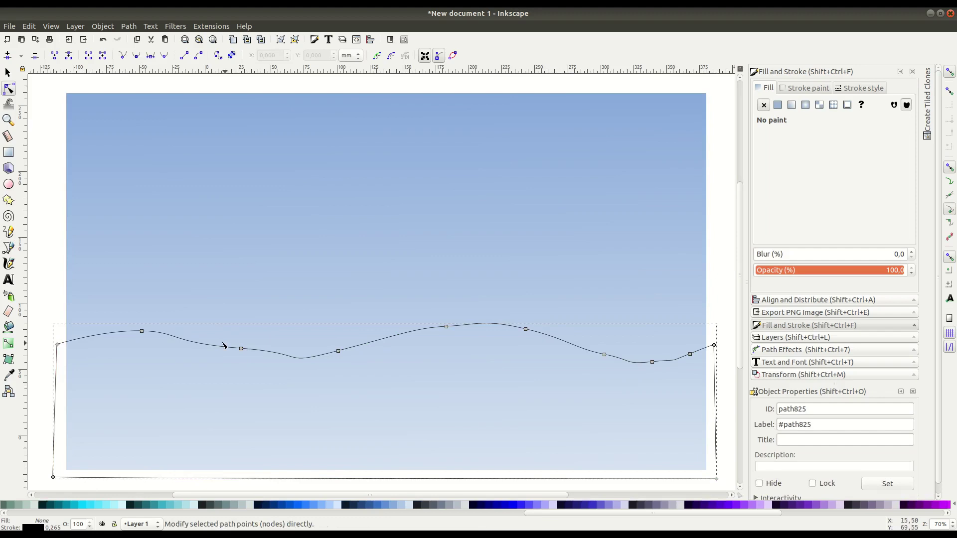
drag(700, 379, 647, 334)
key(Delete)
drag(295, 364, 216, 368)
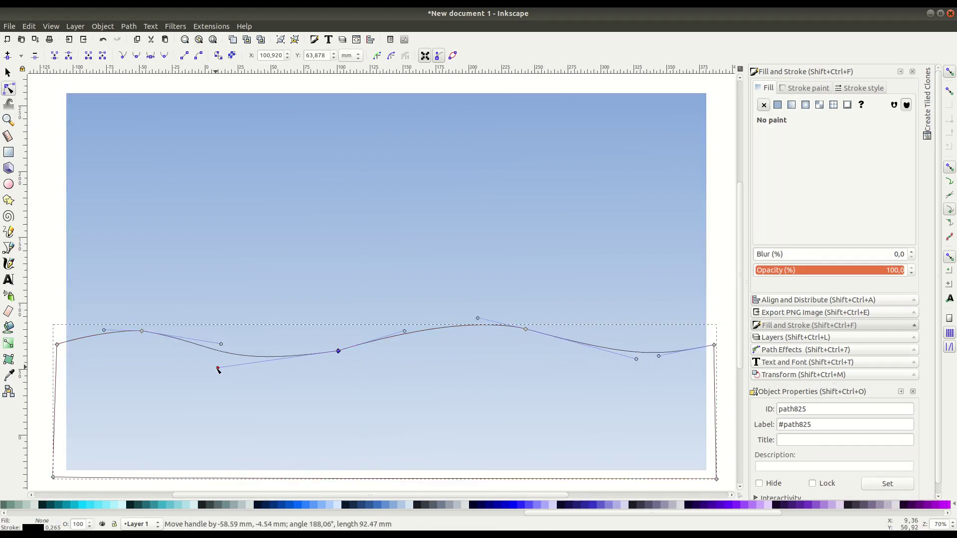
key(s)
key(n)
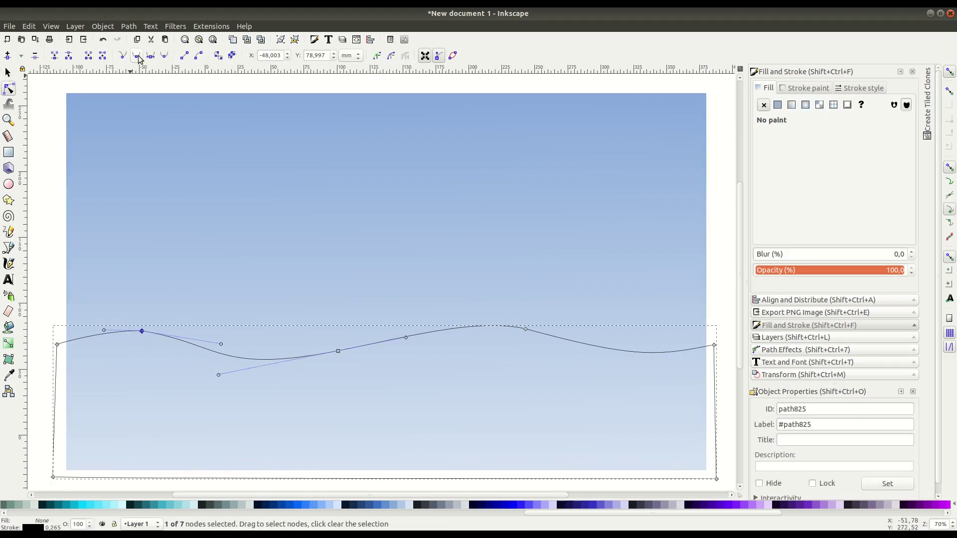
drag(730, 384, 628, 332)
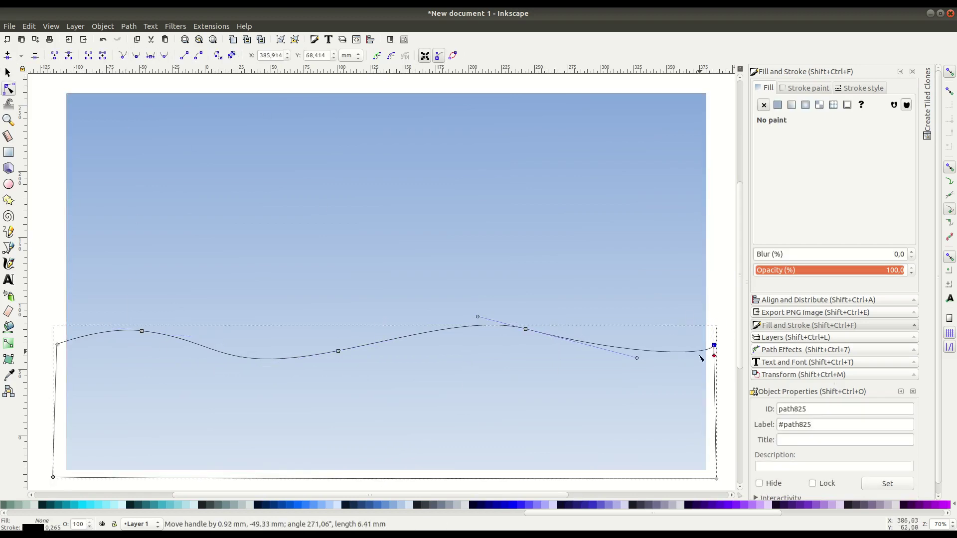
key(s)
Intersect the wave shape with the sky rectangle to trim it to the page edges
click(108, 199)
shift+click(70, 341)
click(129, 26)
click(150, 113)
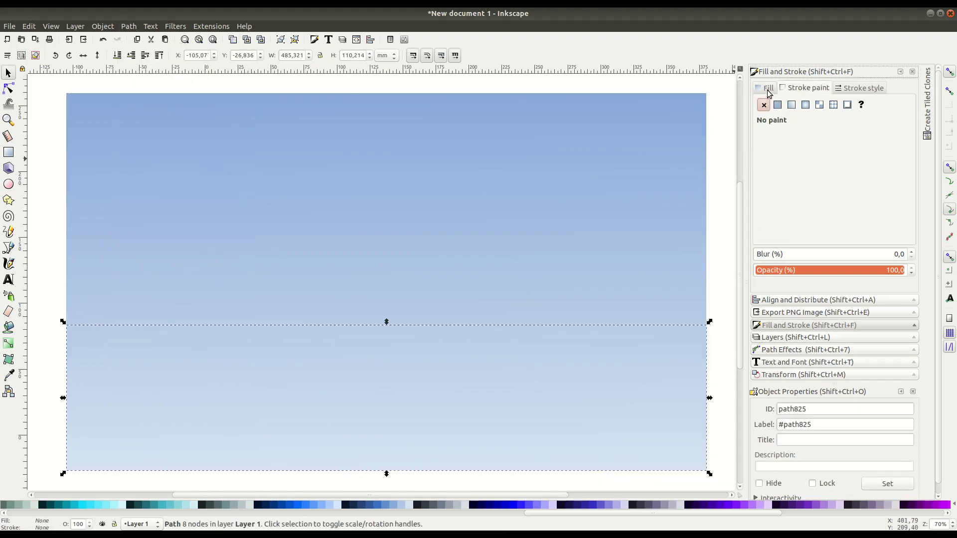
Fill the trimmed hill with a flat light green
click(778, 104)
scroll(698, 506, up, 3)
scroll(748, 506, up, 3)
click(813, 506)
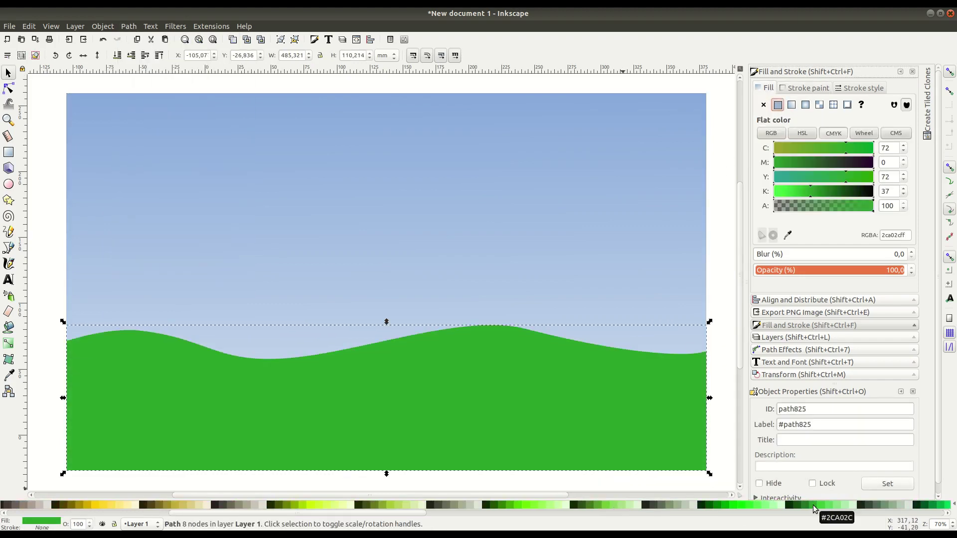
click(826, 506)
scroll(333, 388, down, 3)
scroll(348, 314, down, 1)
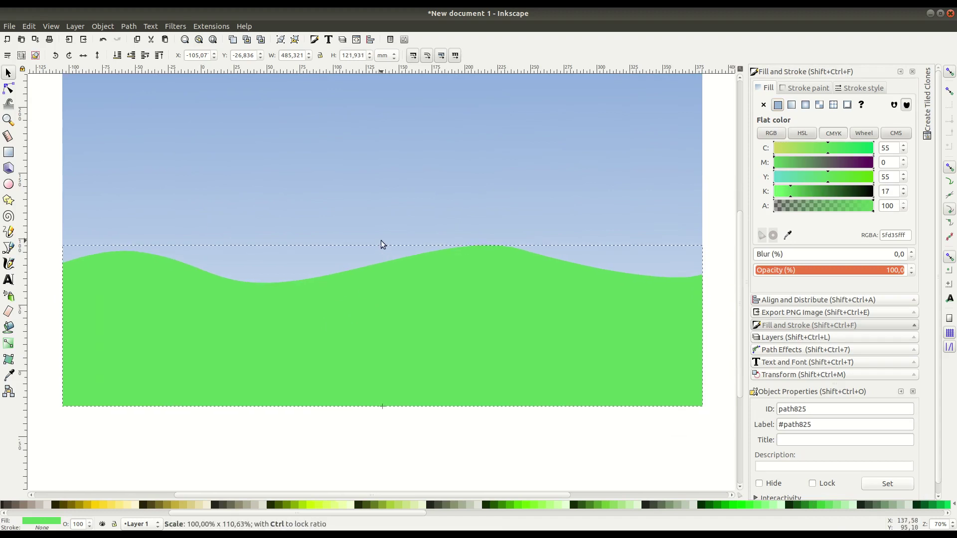
click(8, 232)
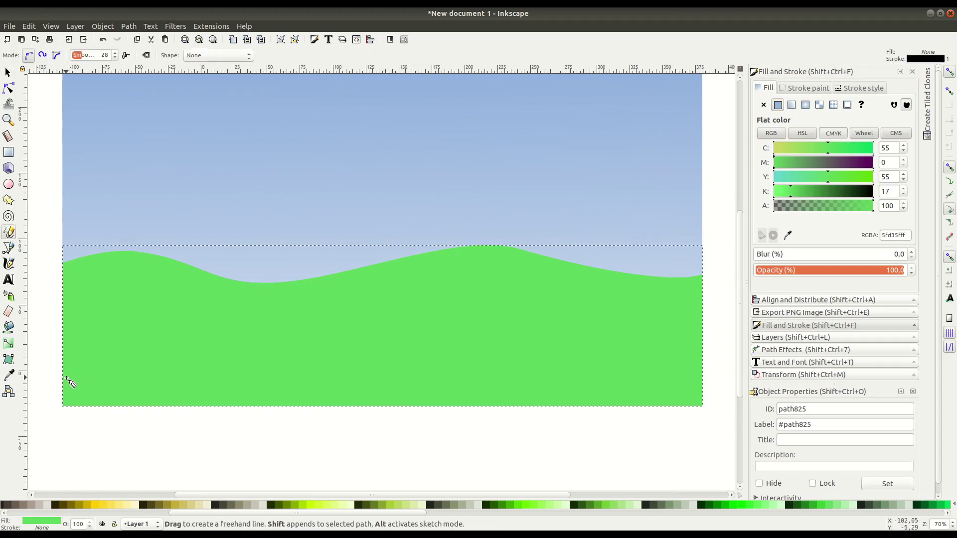
Pencil-draw a closed zigzag outline of grass blades along the bottom of the hill
key(plus)
drag(101, 355, 122, 347)
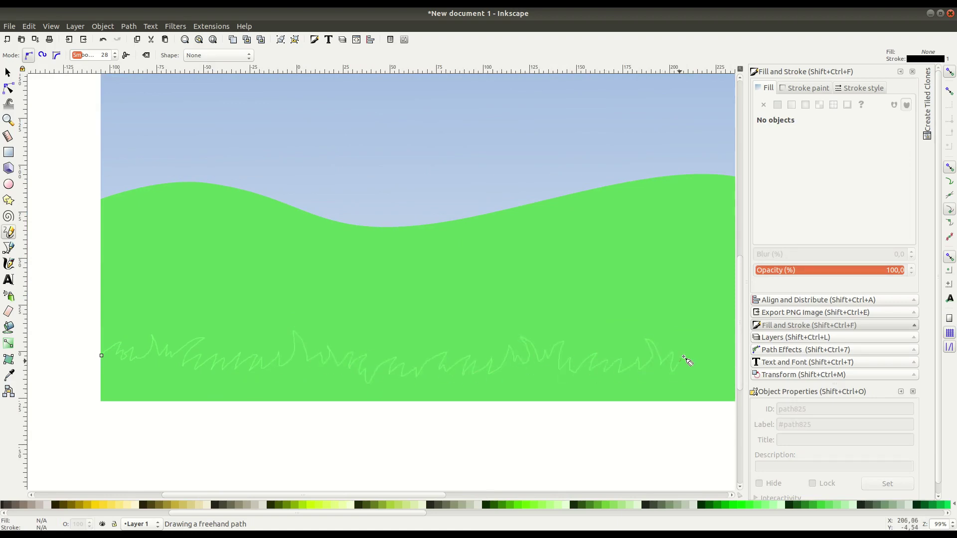
drag(686, 360, 696, 372)
drag(272, 372, 293, 367)
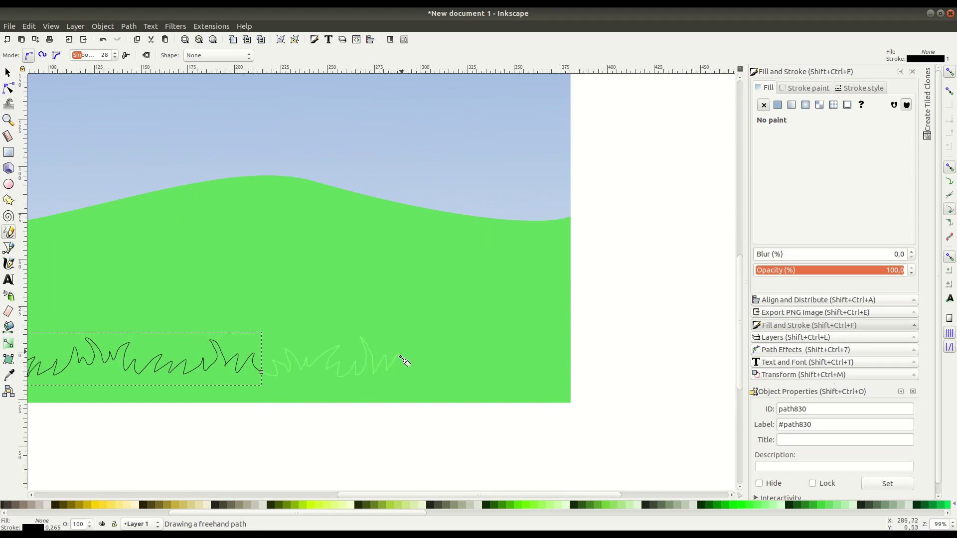
mouse_move(515, 344)
mouse_down()
mouse_move(578, 349)
mouse_move(166, 346)
mouse_up()
key(minus)
key(minus)
Intersect the grass outline with the hill to clip it to the page
click(808, 87)
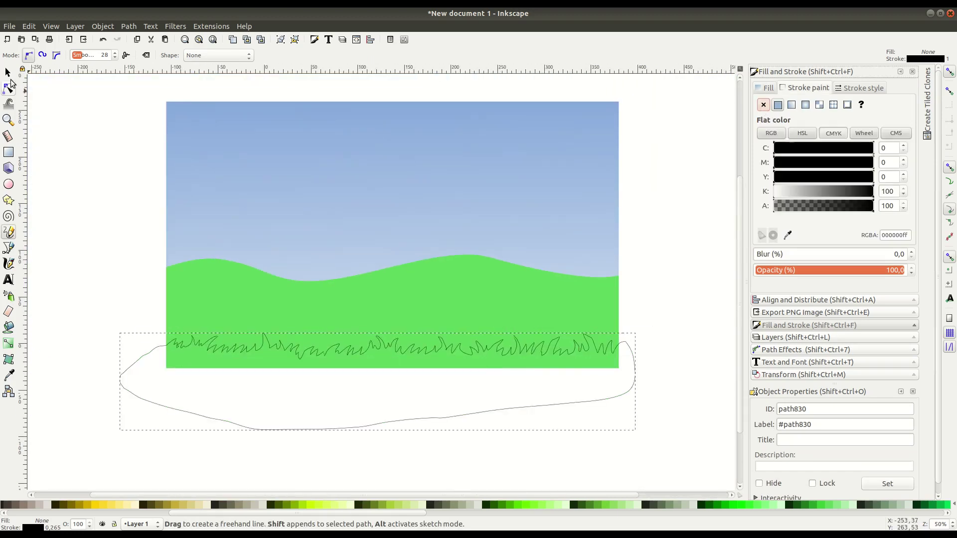
click(7, 73)
click(129, 26)
click(149, 114)
Give the grass strip a flat, slightly darker green fill
click(765, 87)
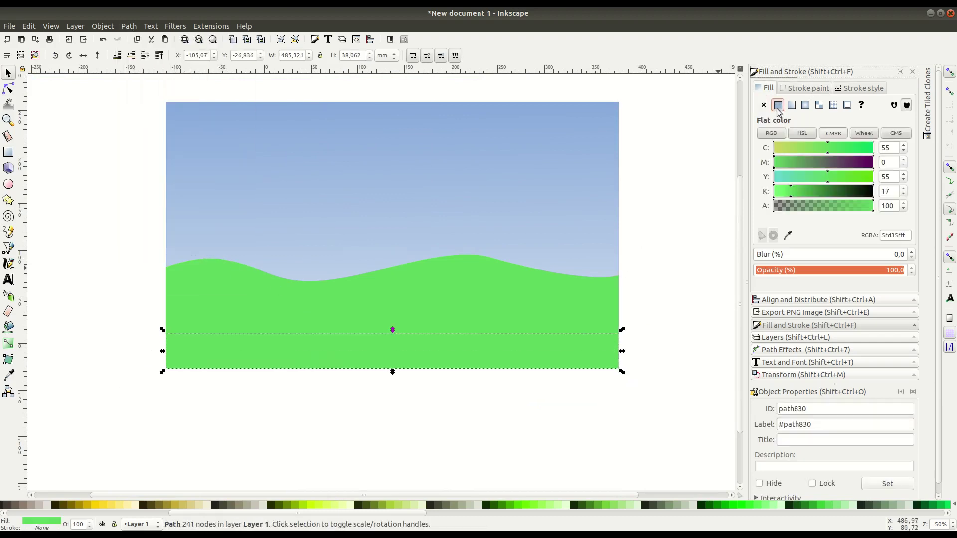
click(803, 191)
scroll(195, 392, left, 2)
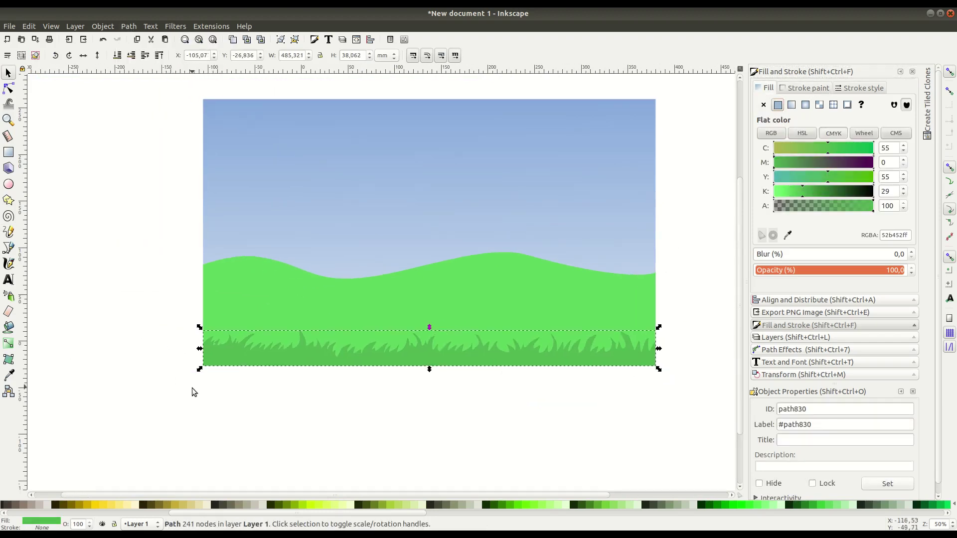
click(804, 195)
key(p)
ctrl+scroll(248, 352, up, 1)
Pencil-draw a second, taller row of grass blades as a closed outline
ctrl+scroll(263, 271, up, 1)
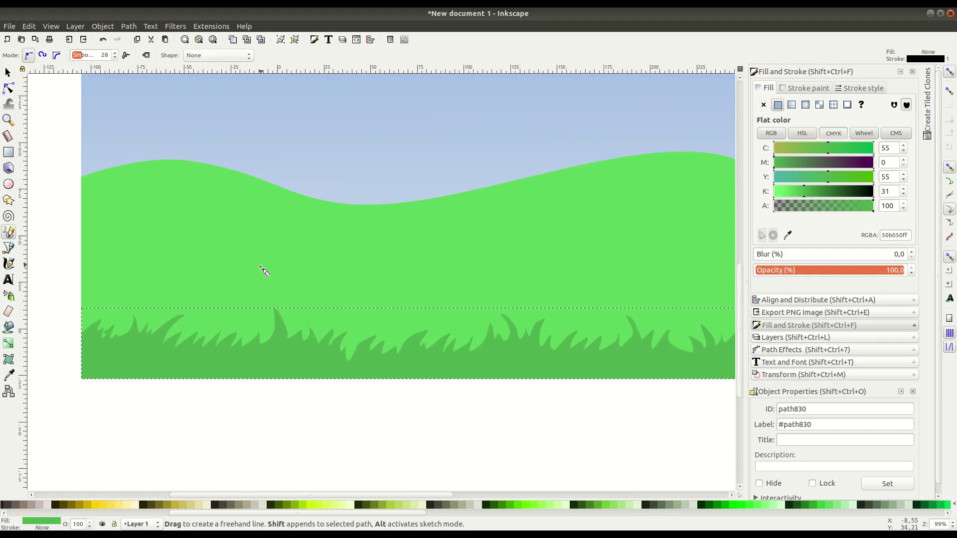
drag(81, 293, 105, 287)
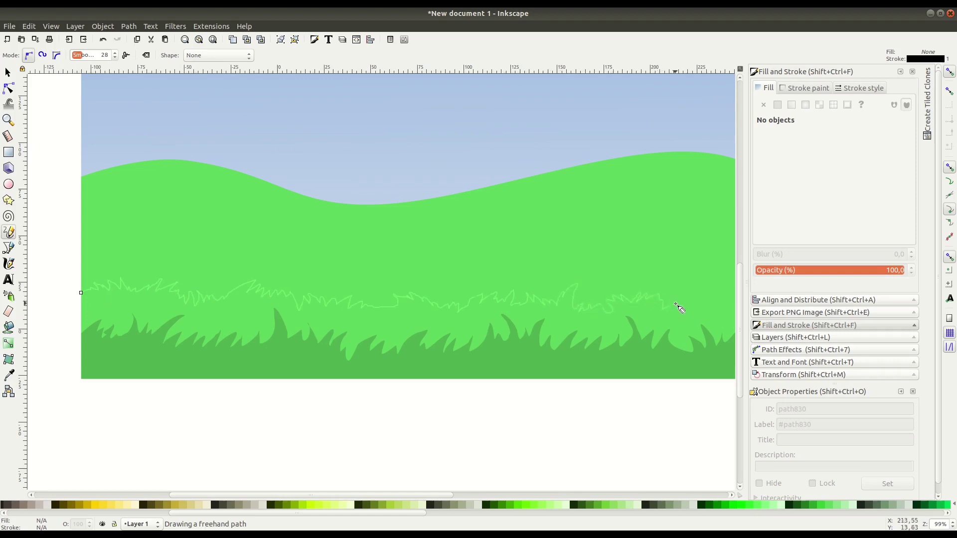
drag(678, 307, 695, 299)
scroll(695, 299, right, 10)
drag(294, 298, 325, 286)
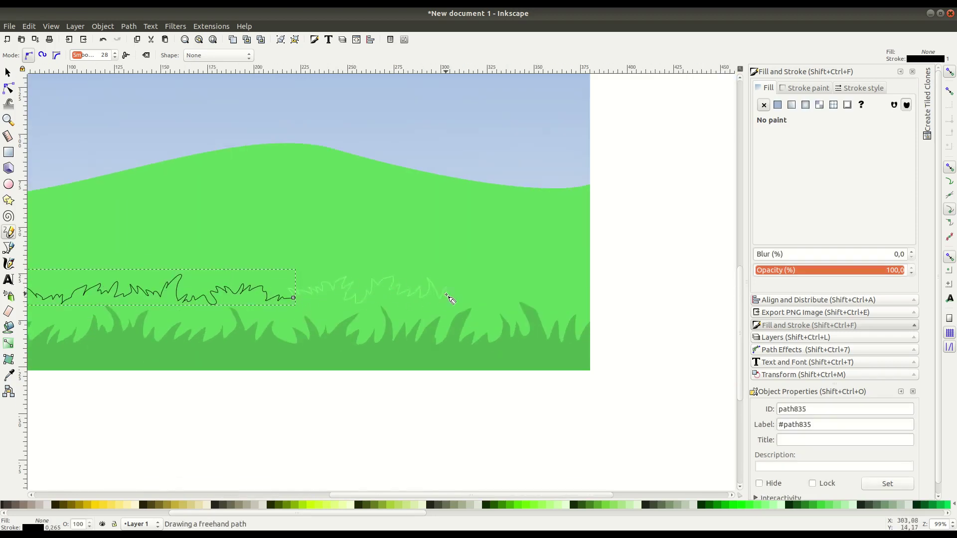
drag(568, 290, 605, 286)
key(minus)
key(minus)
mouse_move(642, 256)
mouse_down()
mouse_move(149, 268)
mouse_move(131, 286)
mouse_up()
Duplicate the hill and intersect the copy with the new grass outline
key(s)
click(330, 220)
key(Home)
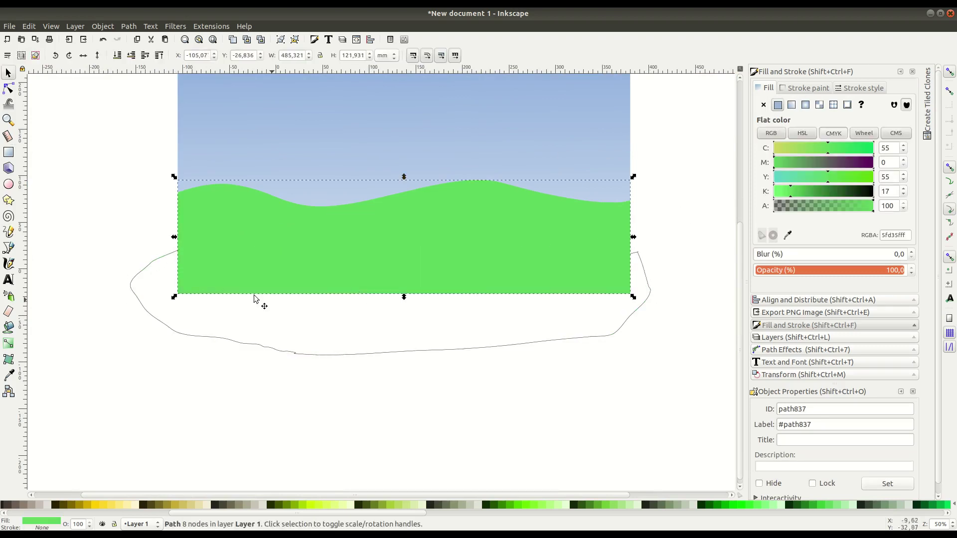
key(ctrl+a)
click(104, 40)
click(214, 228)
key(Home)
key(ctrl+a)
click(128, 25)
click(149, 111)
Set the second grass row's fill to a slightly lighter green, K about 23
drag(778, 192, 804, 194)
click(797, 194)
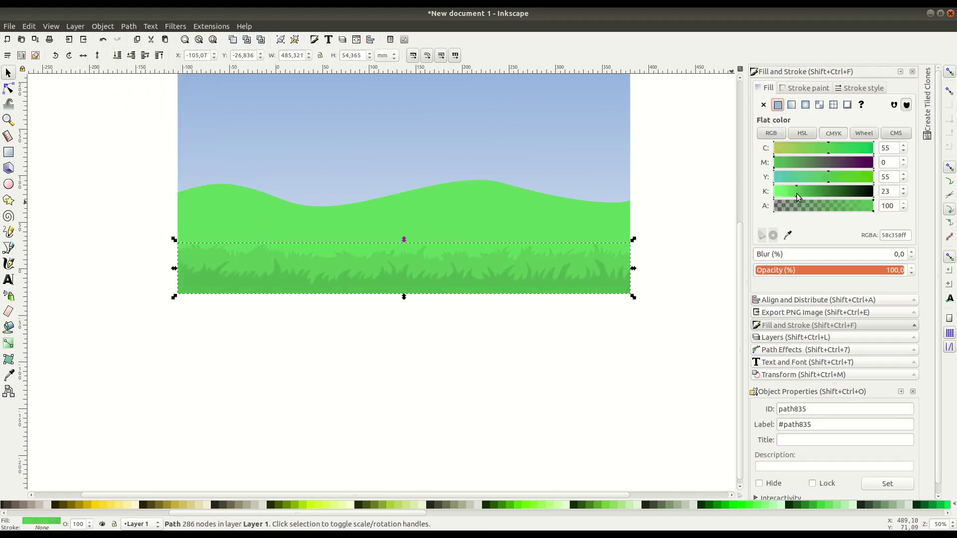
click(503, 314)
scroll(243, 288, up, 1)
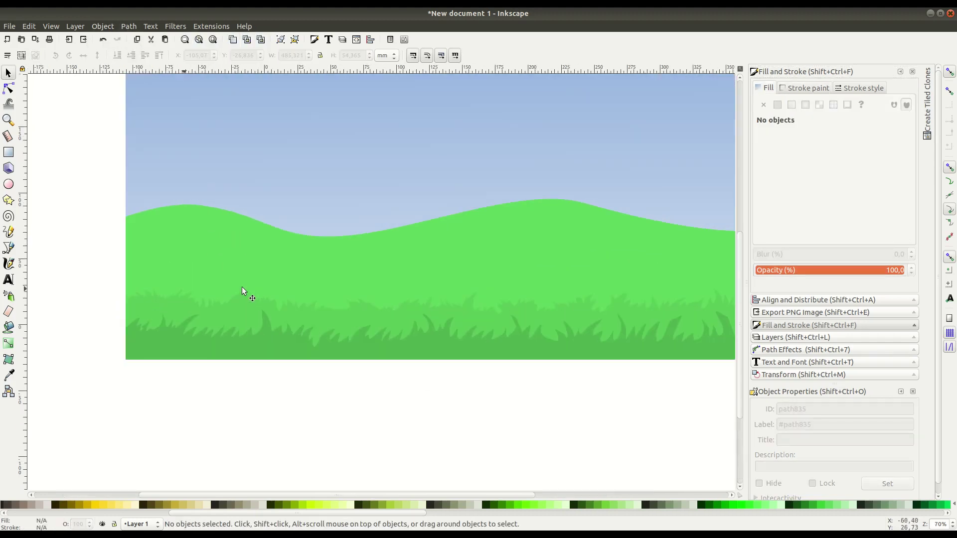
Pencil-draw a closed loop around the hill's crest
click(9, 231)
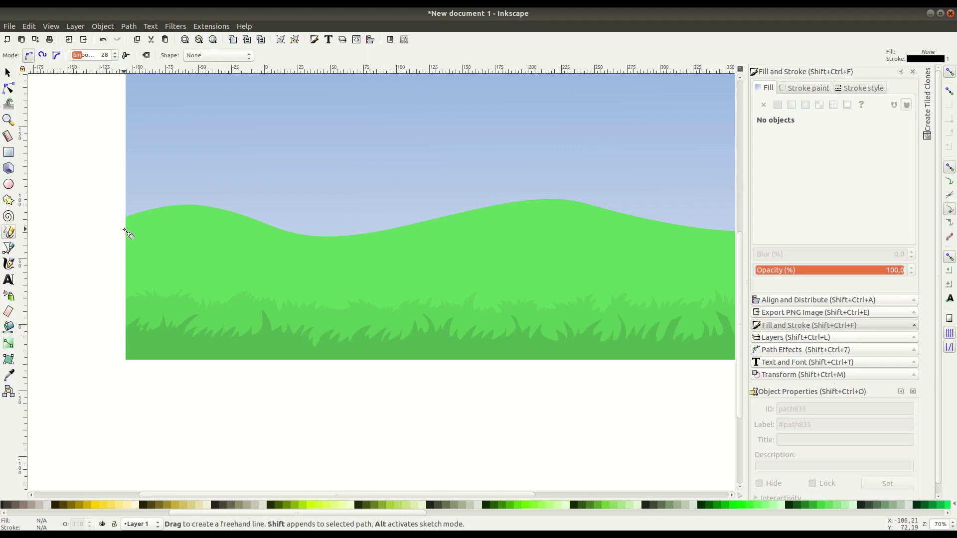
drag(125, 230, 174, 225)
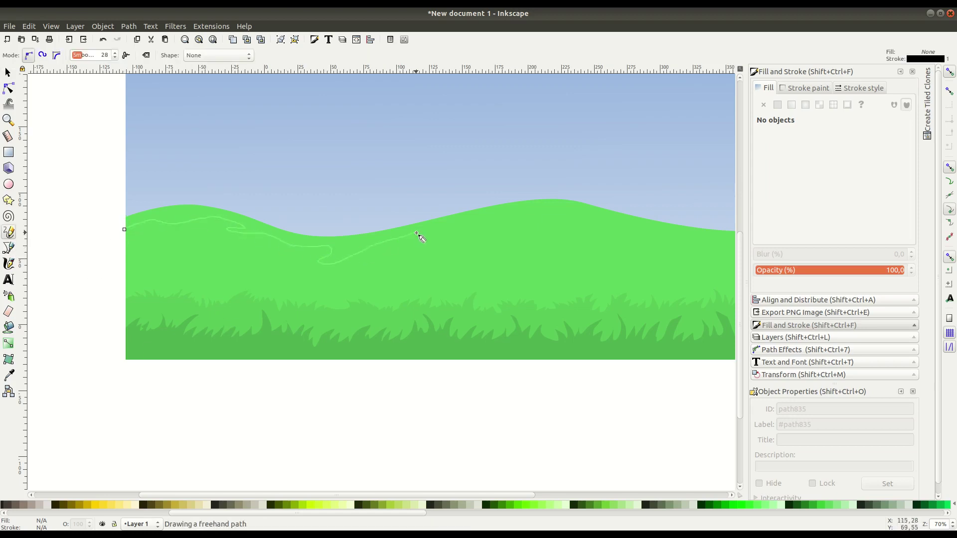
scroll(662, 232, down, 1)
mouse_move(663, 231)
mouse_down()
mouse_move(532, 252)
mouse_move(62, 276)
mouse_up()
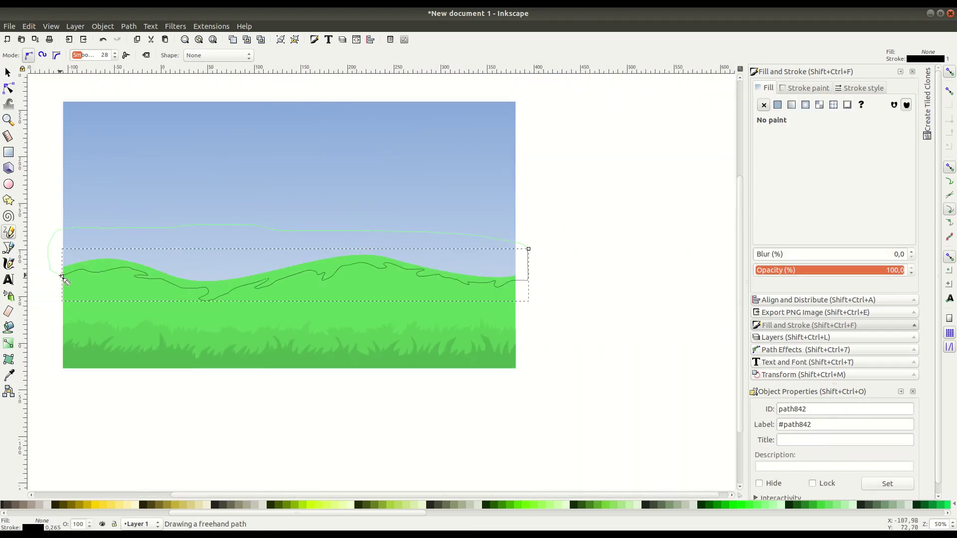
key(s)
Intersect the crest loop with the hill to clip it
scroll(261, 274, left, 5)
scroll(262, 274, down, 1)
click(209, 294)
shift+click(172, 232)
click(129, 26)
click(139, 118)
Fill the crest band with flat green darkened to K 27
click(777, 104)
drag(798, 191, 802, 192)
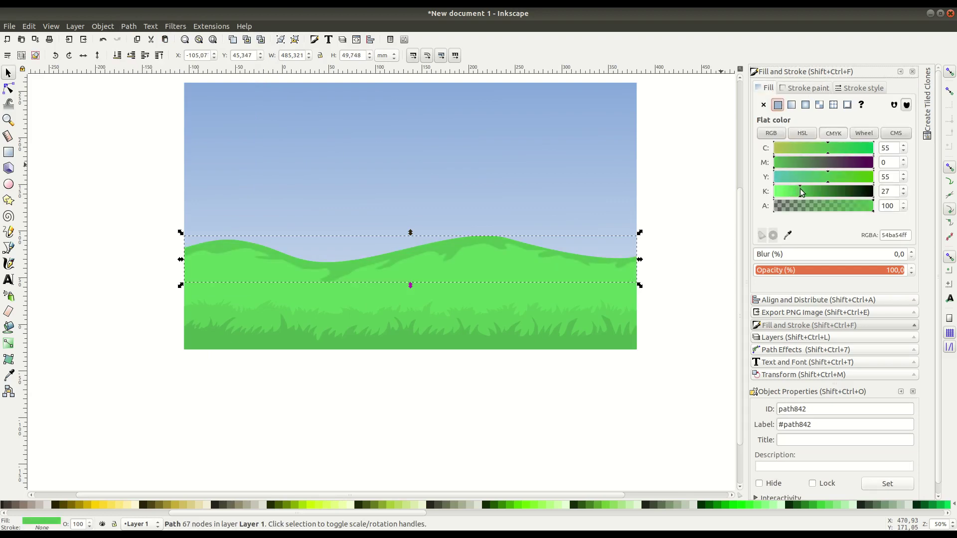
click(100, 195)
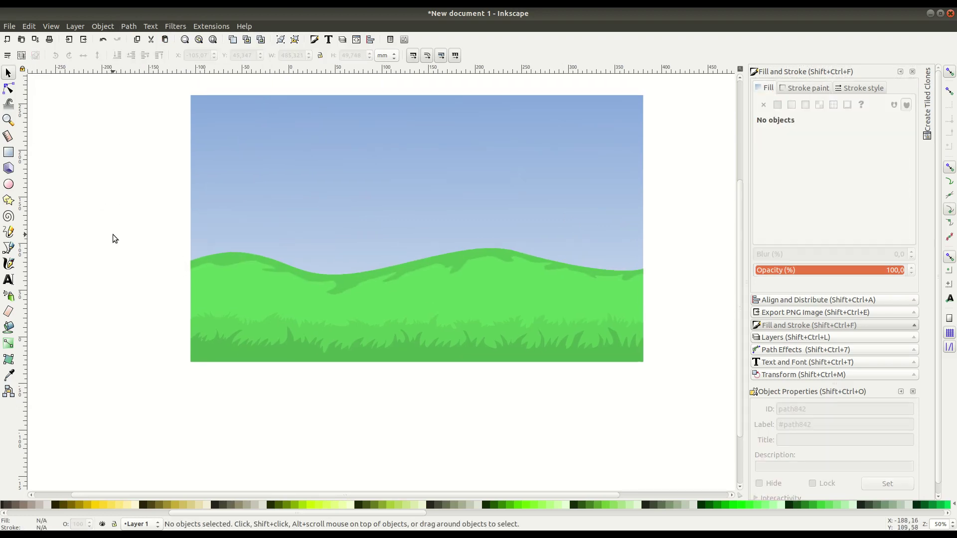
click(8, 233)
Draw a freehand shading band across mid-hill and intersect it with the hill
mouse_move(187, 302)
mouse_down()
mouse_move(201, 305)
mouse_move(188, 300)
mouse_up()
drag(326, 311, 362, 311)
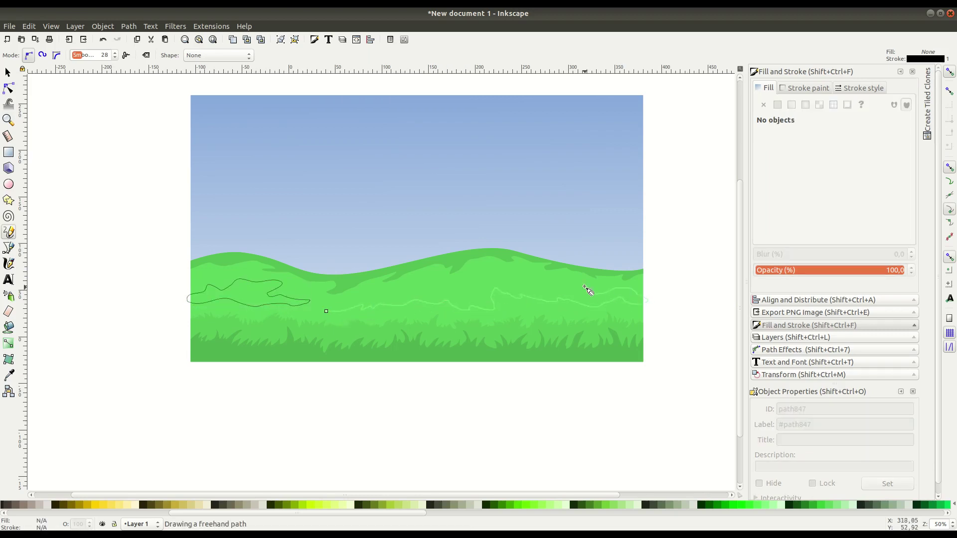
click(8, 72)
click(524, 269)
right_click(522, 264)
click(602, 323)
key(ctrl+a)
click(129, 26)
click(149, 108)
right_click(293, 273)
click(309, 356)
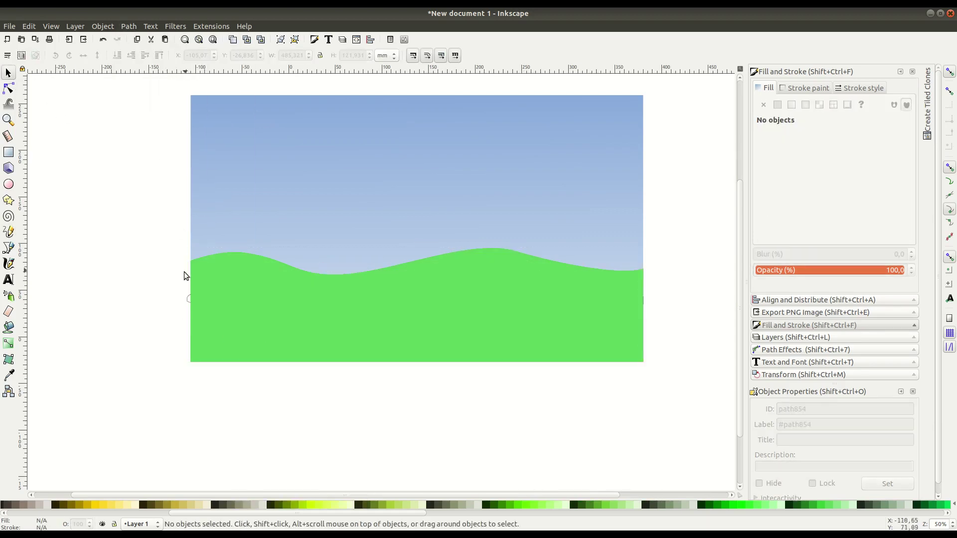
Apply another path operation to the selected freehand outline
click(188, 299)
scroll(267, 242, up, 2)
click(128, 26)
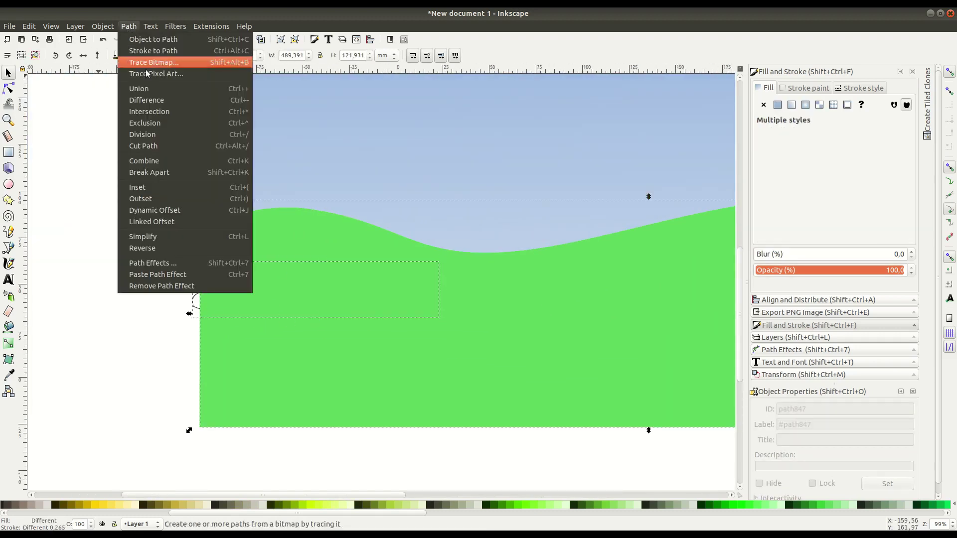
click(146, 70)
scroll(279, 225, down, 3)
Remove the stroke from the two grass shapes and darken their green fill
shift+click(393, 283)
click(805, 88)
click(766, 105)
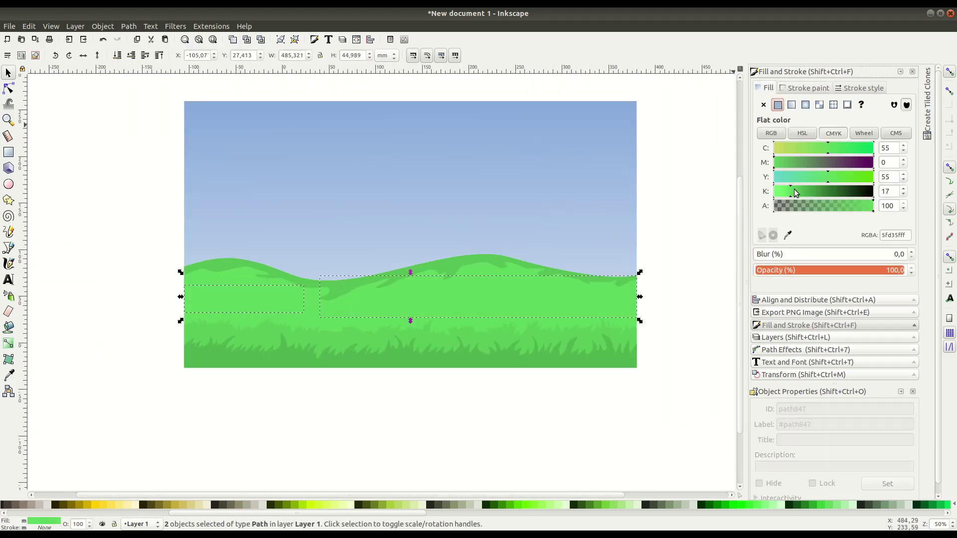
click(798, 191)
key(Escape)
Stretch the sky's top edge upward and squash the grass hills lower from the top
scroll(346, 252, up, 1)
click(346, 253)
scroll(421, 181, up, 2)
drag(411, 158, 412, 140)
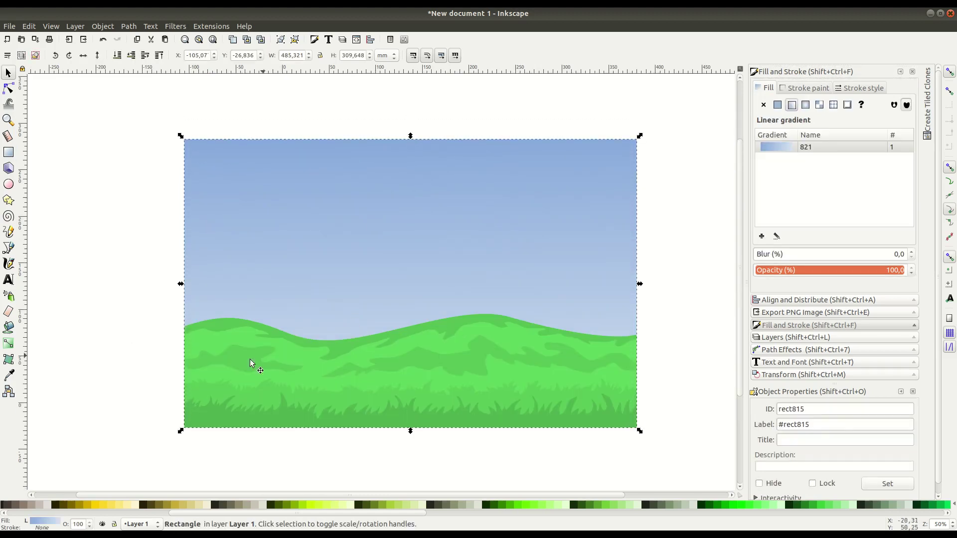
drag(166, 310, 659, 450)
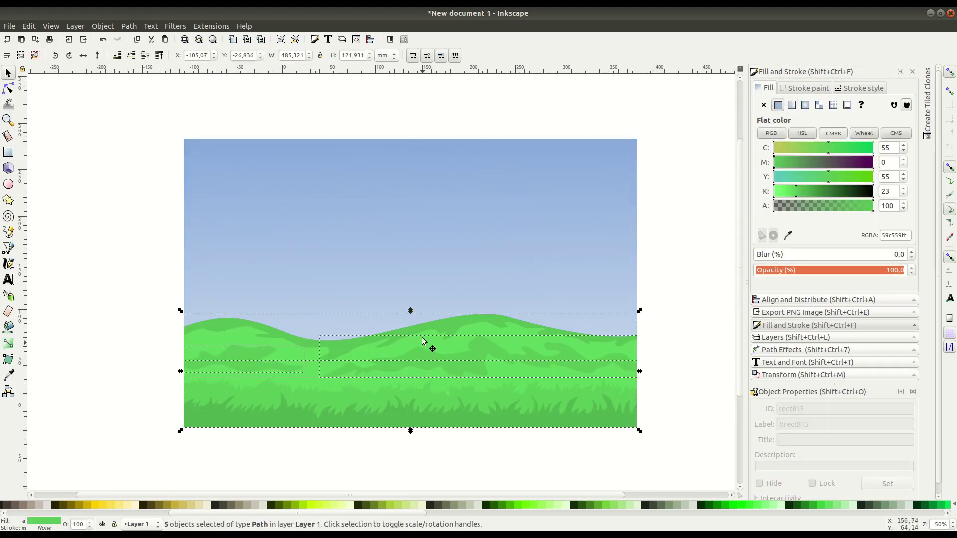
drag(411, 310, 409, 319)
Draw a closed Bezier hill outline curving along the top of the grass
click(164, 418)
click(9, 248)
click(176, 302)
mouse_move(375, 305)
mouse_down()
mouse_move(430, 323)
mouse_move(539, 331)
mouse_up()
click(658, 427)
click(579, 455)
click(130, 346)
click(176, 303)
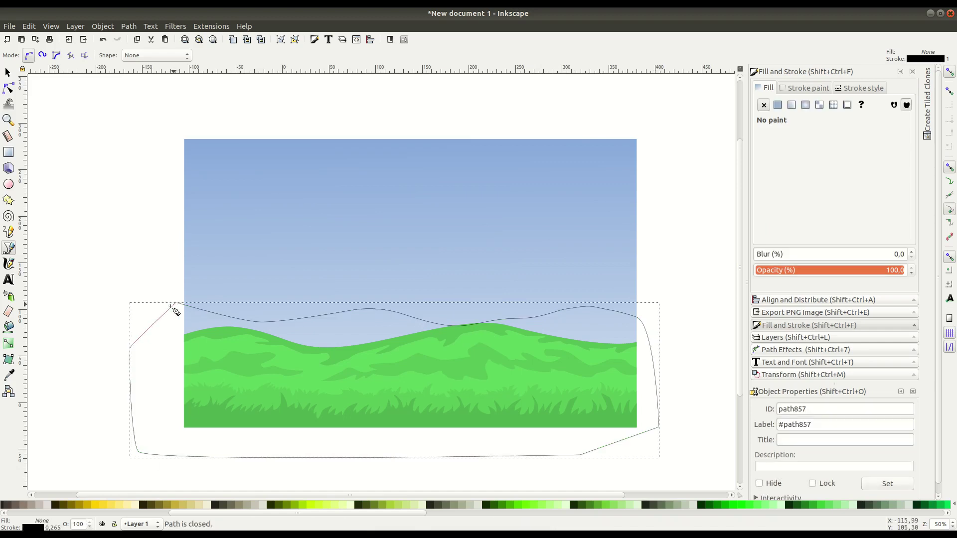
Raise a node on the hill's top edge to reshape its wave
key(n)
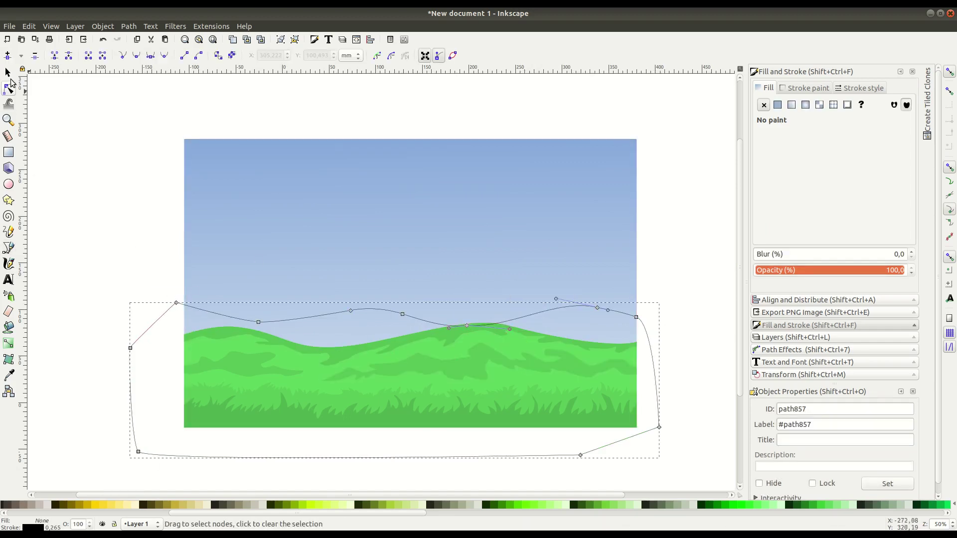
right_click(257, 218)
click(295, 280)
click(128, 26)
click(160, 178)
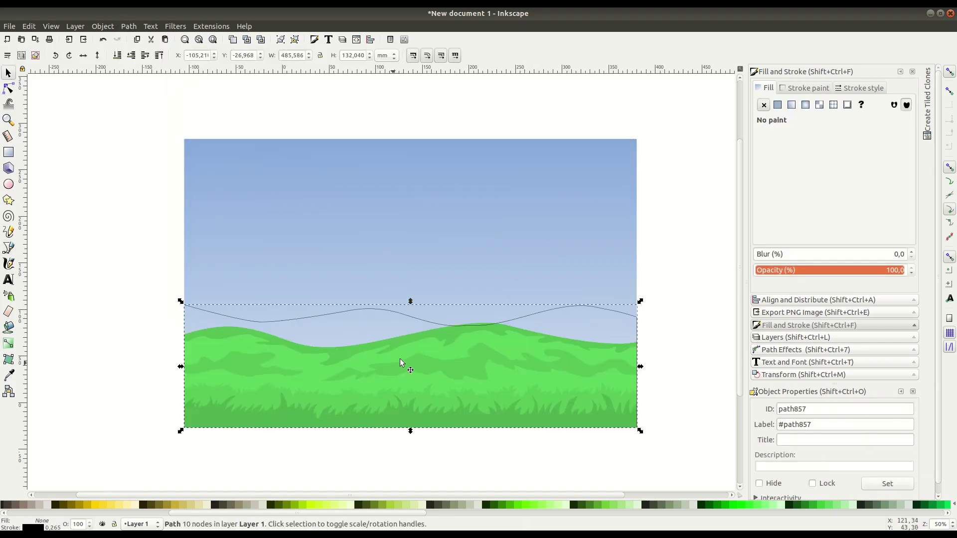
key(n)
click(350, 311)
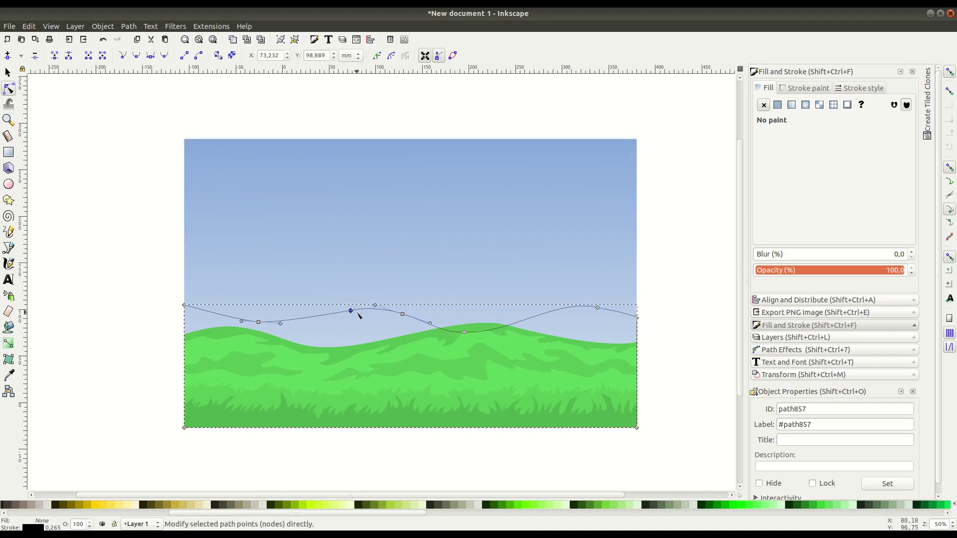
drag(351, 311, 346, 305)
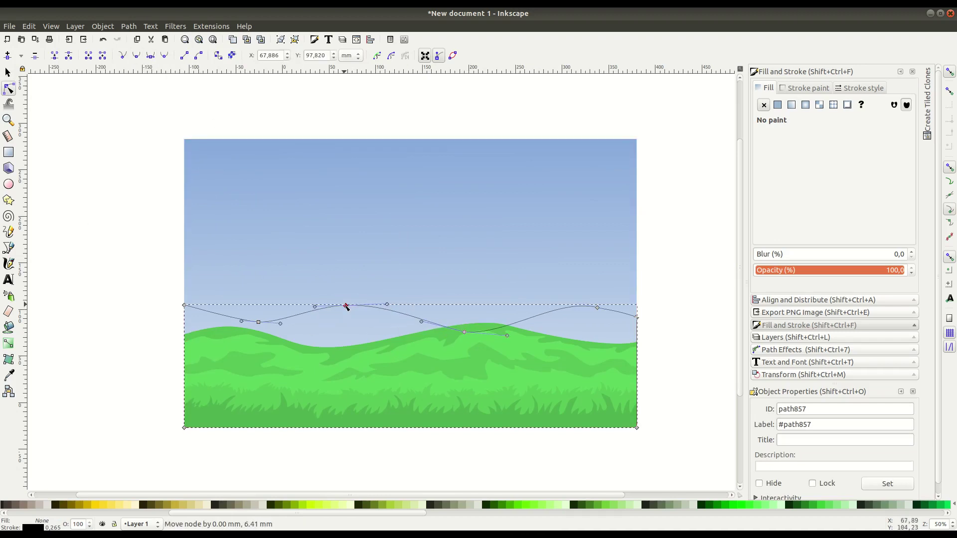
Give the hill a flat darker-green fill and lift a node on its curve
key(s)
click(777, 105)
drag(811, 191, 819, 191)
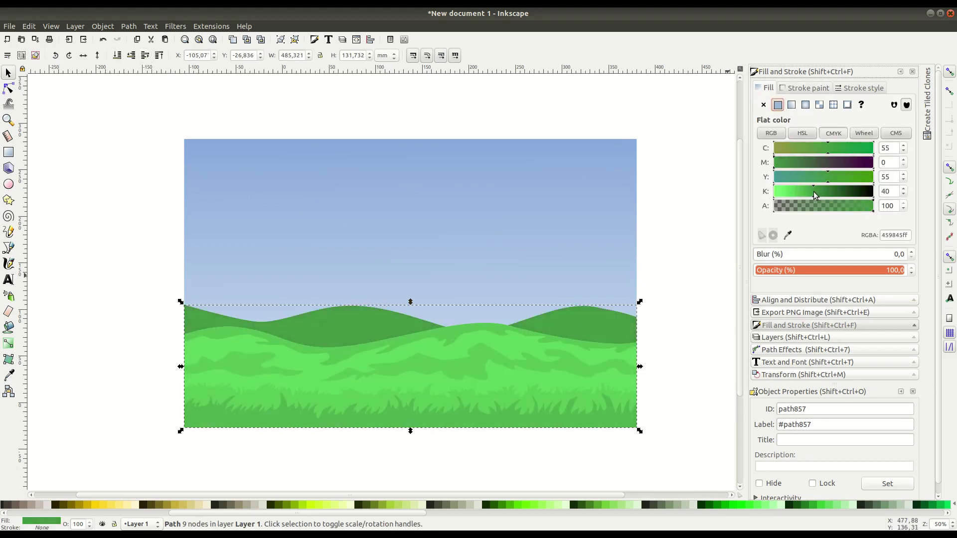
key(n)
drag(464, 332, 465, 320)
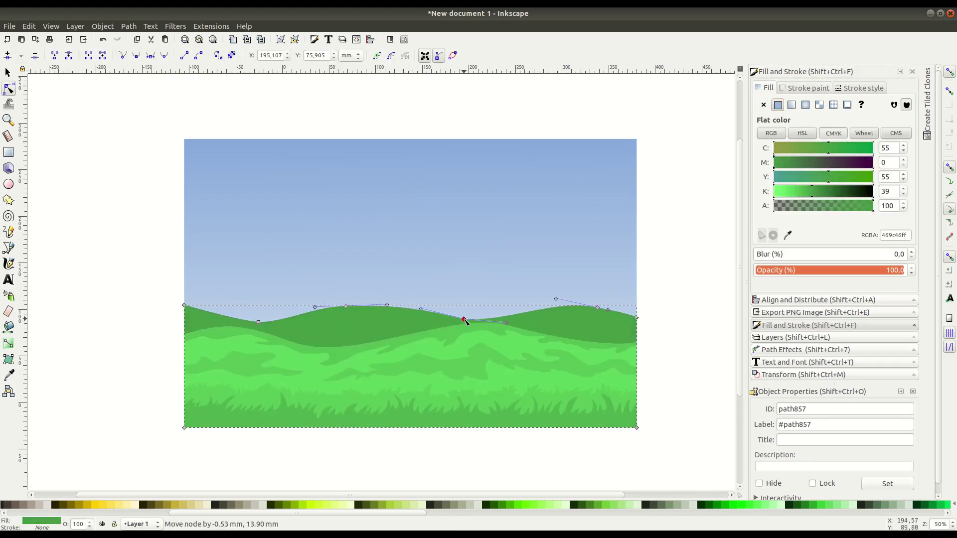
Apply a vertical gradient to the hill with a dark green top stop
click(8, 344)
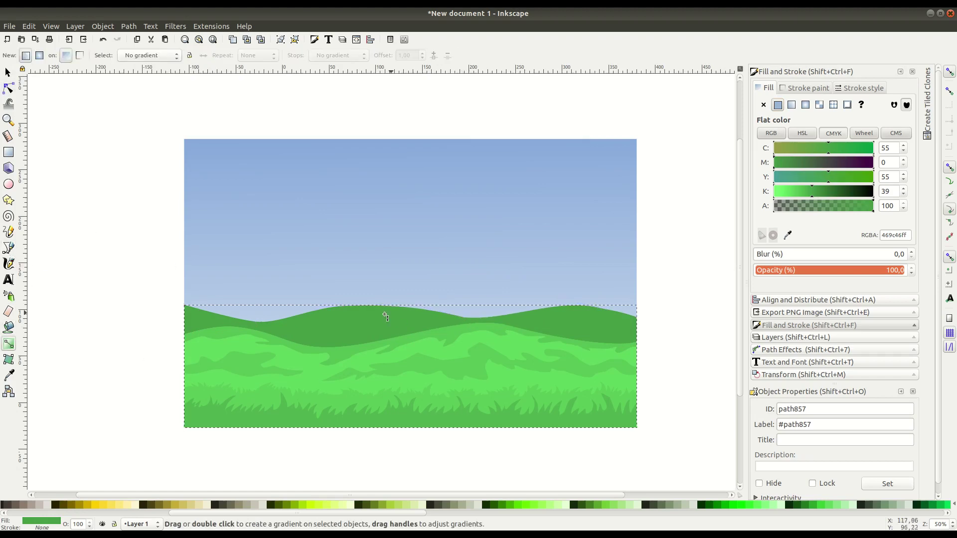
drag(383, 307, 384, 350)
click(383, 308)
click(790, 505)
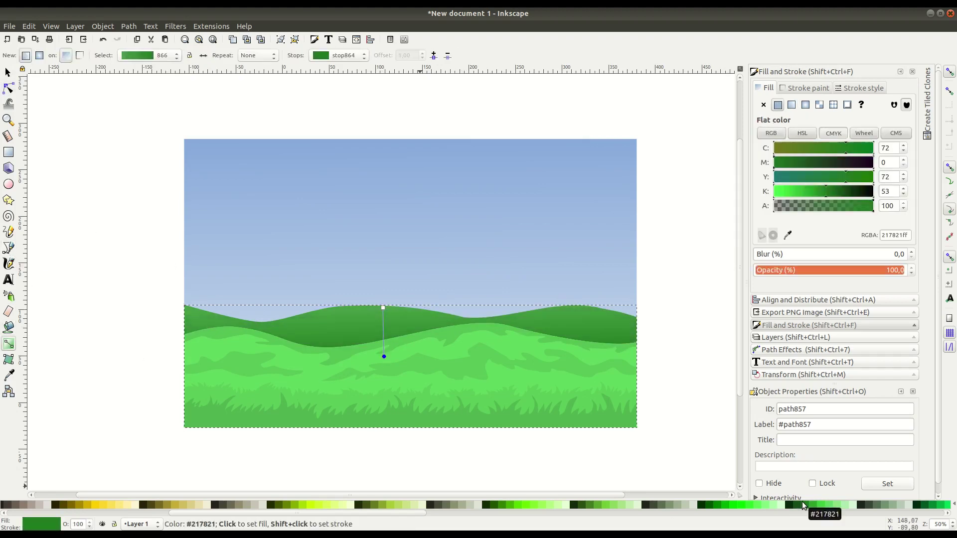
click(8, 72)
click(50, 136)
scroll(187, 259, down, 2)
Sketch a closed freehand shape with a wavy edge across the hilltops
key(plus)
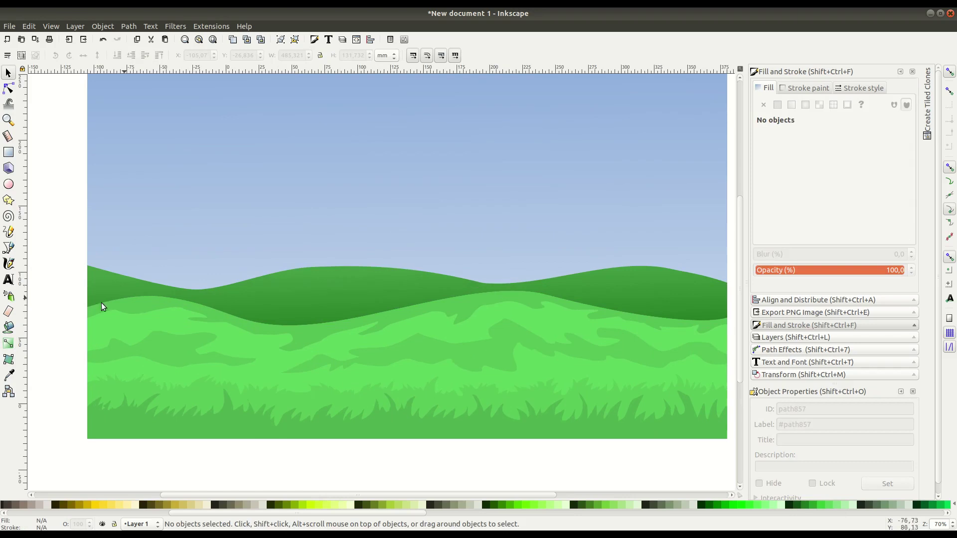
key(p)
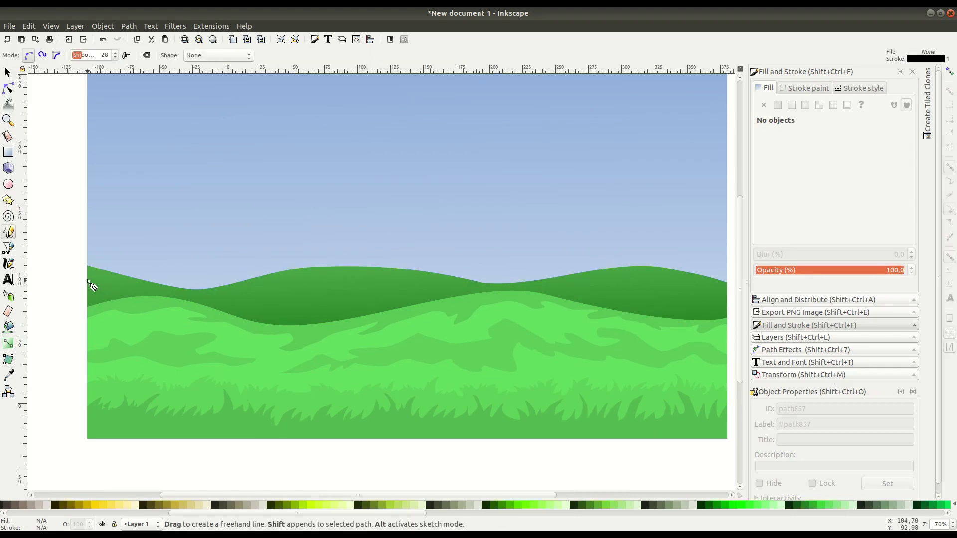
drag(88, 281, 198, 299)
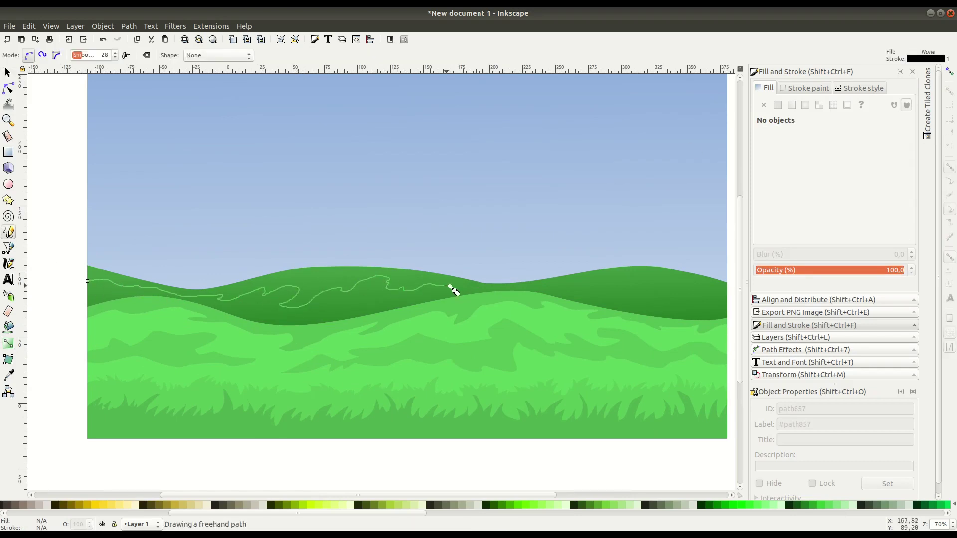
drag(712, 289, 550, 251)
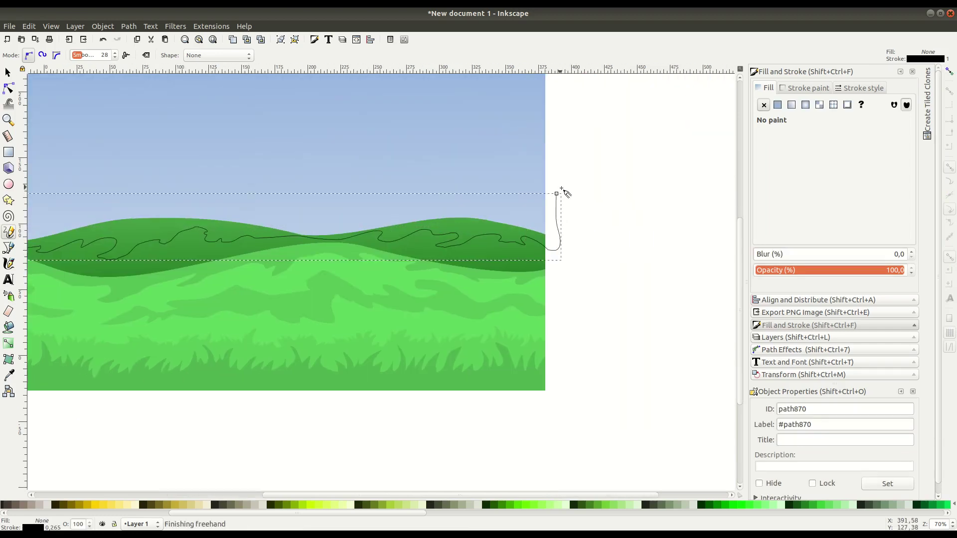
key(minus)
drag(707, 229, 232, 255)
Intersect the freehand shape with the back hills to leave a thin strip
key(s)
right_click(407, 255)
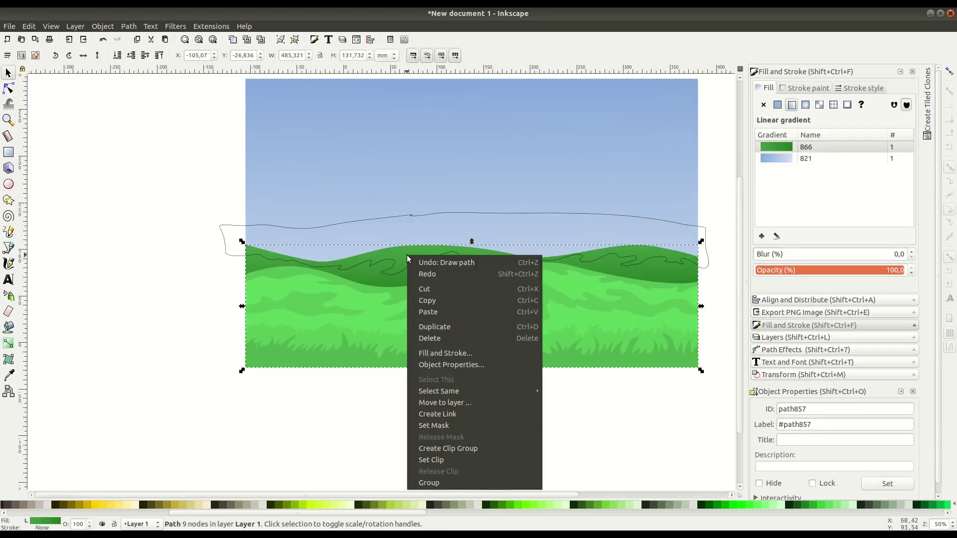
key(Escape)
shift+click(411, 215)
Give the hill strip a flat #217821 dark-green fill
click(129, 26)
click(149, 115)
click(778, 105)
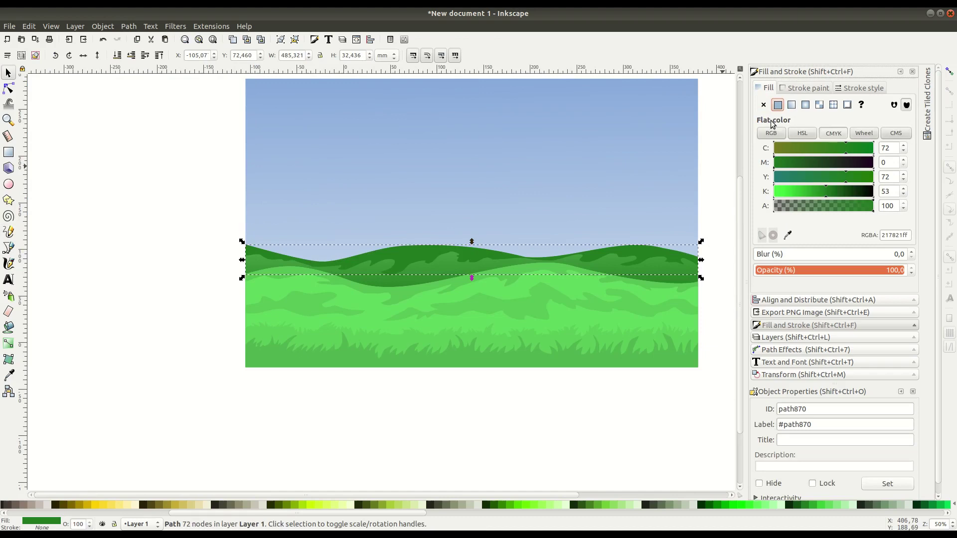
click(563, 448)
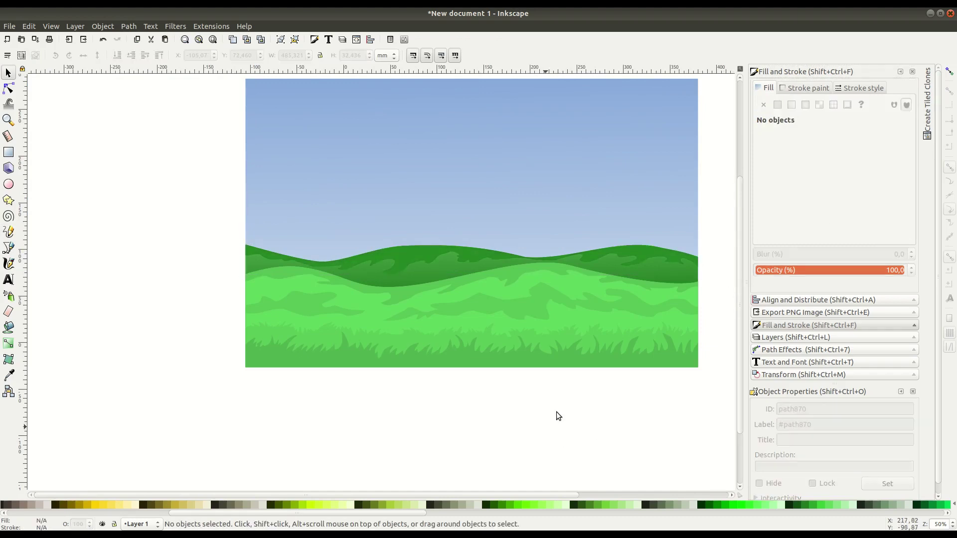
scroll(556, 411, up, 2)
scroll(557, 412, right, 3)
scroll(401, 383, up, 10)
key(plus)
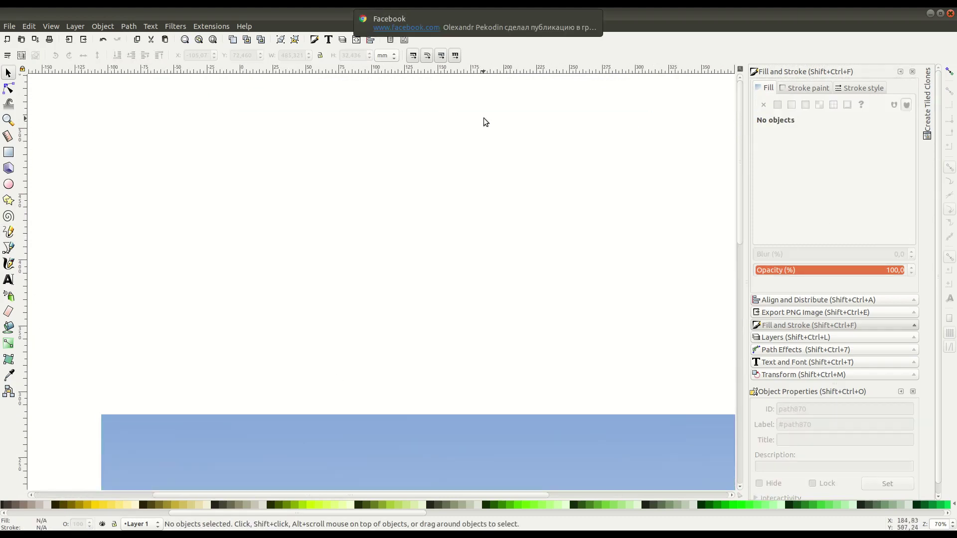
Sketch a freehand pine tree outline above the page
key(p)
drag(314, 124, 314, 124)
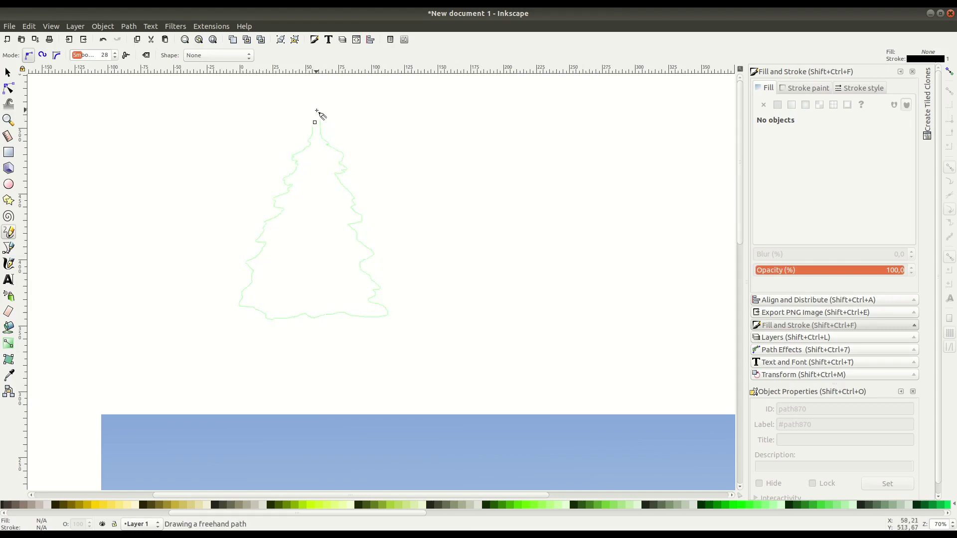
drag(319, 115, 318, 115)
key(n)
key(3)
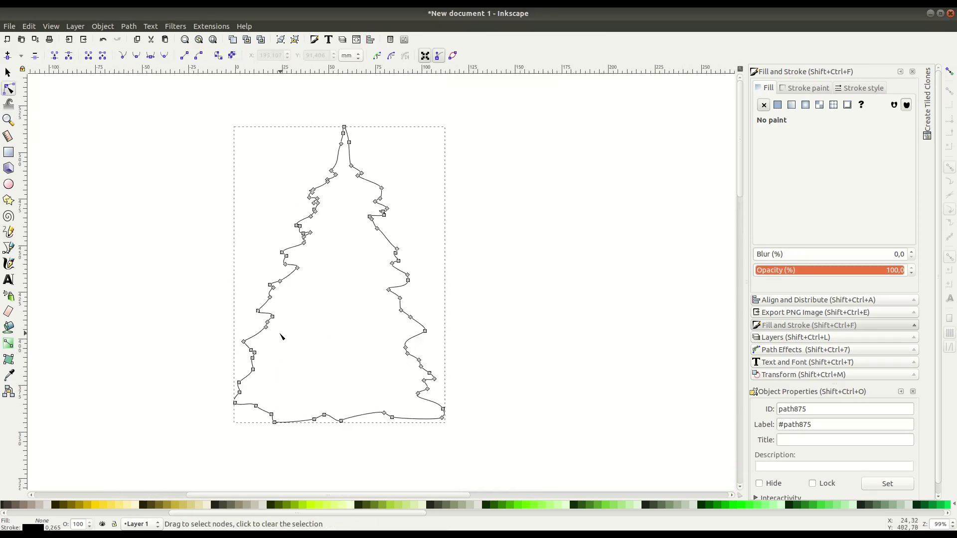
Reshape the tree's top point and left-side branch nodes
click(384, 269)
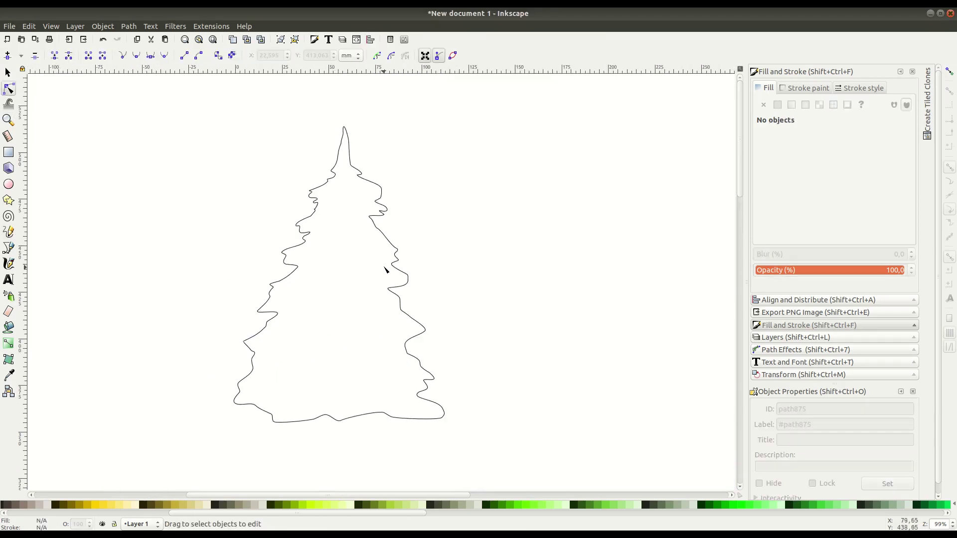
drag(393, 261, 382, 261)
click(412, 252)
click(387, 289)
ctrl+scroll(343, 106, up, 2)
mouse_move(364, 181)
mouse_down()
mouse_move(349, 208)
mouse_move(355, 225)
mouse_up()
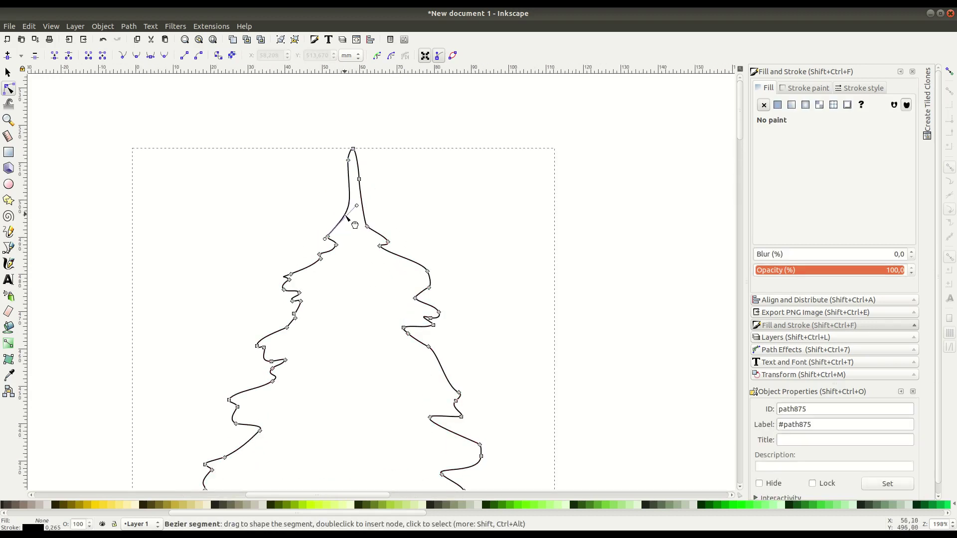
drag(420, 305, 431, 291)
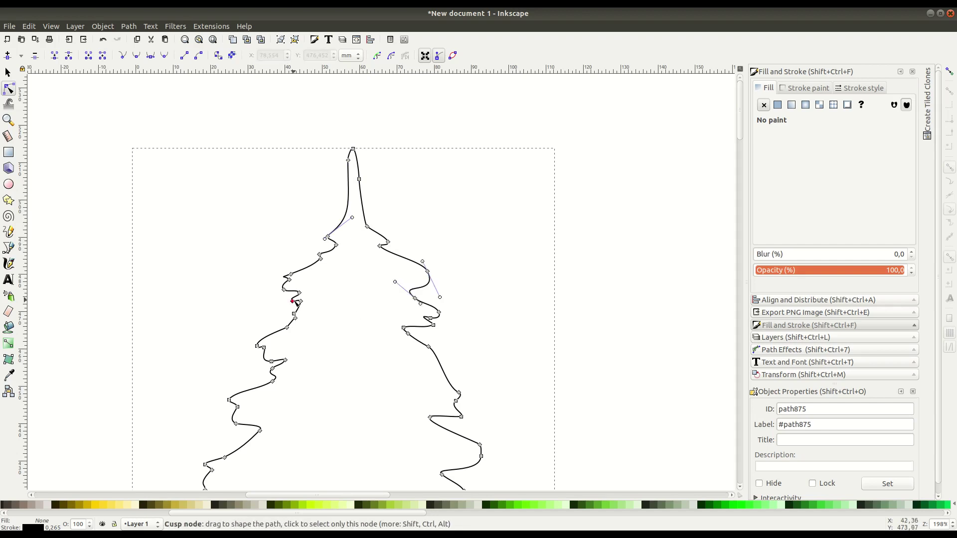
drag(428, 272, 423, 278)
drag(432, 324, 430, 332)
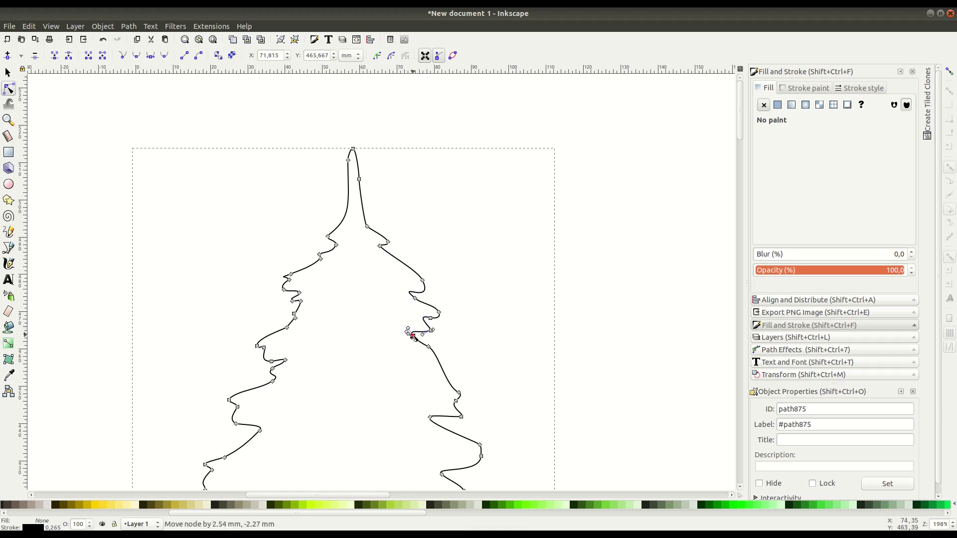
Adjust the tree's right-side nodes and smooth its branch curves
drag(481, 421, 453, 386)
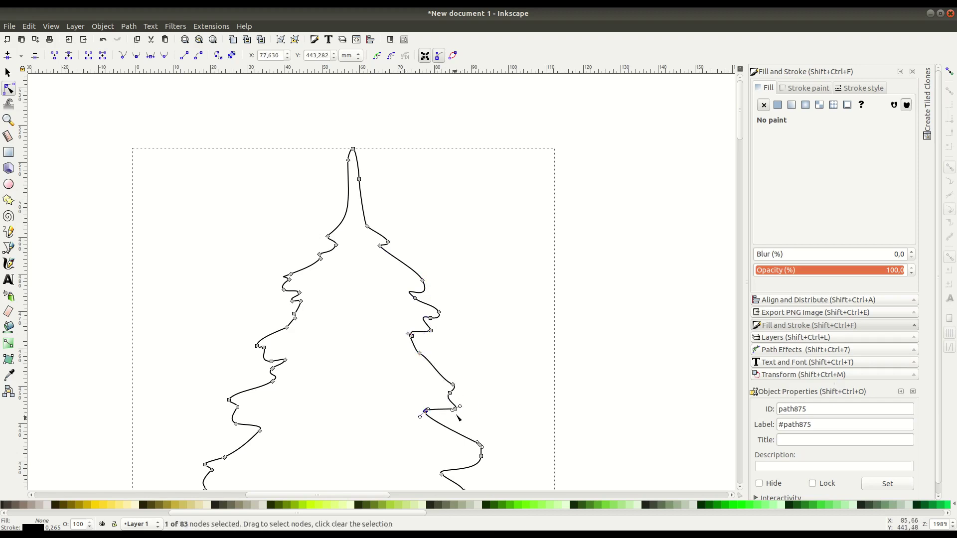
scroll(469, 430, down, 4)
drag(453, 306, 437, 292)
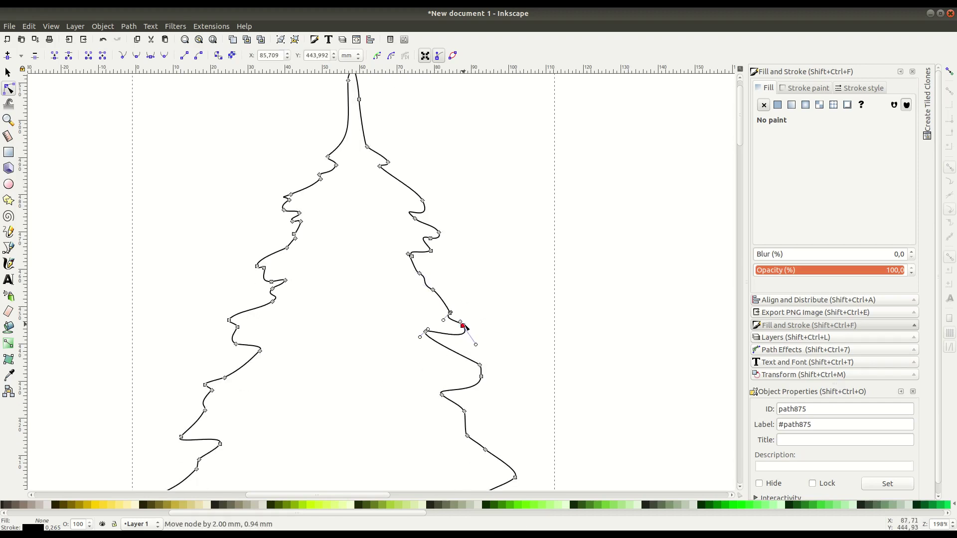
scroll(466, 328, down, 6)
key(minus)
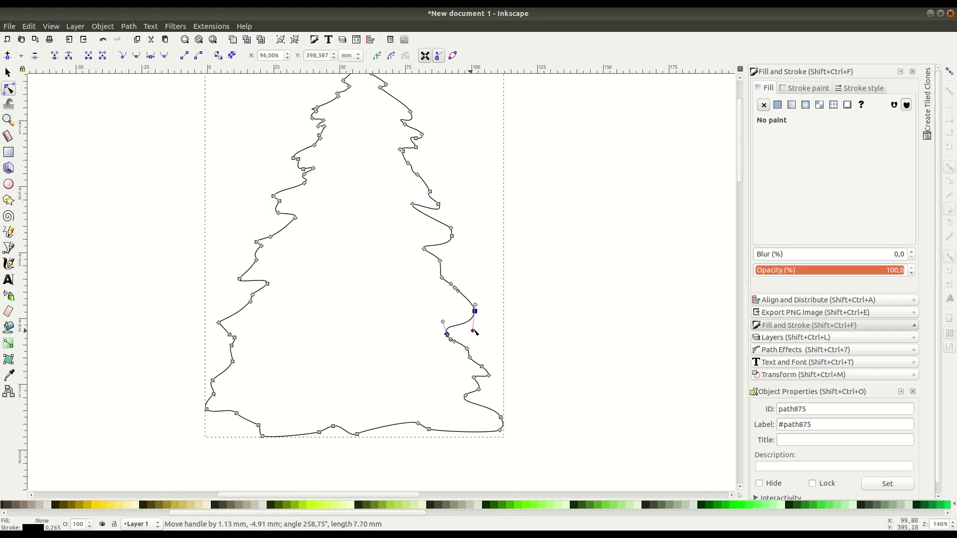
drag(477, 309, 475, 312)
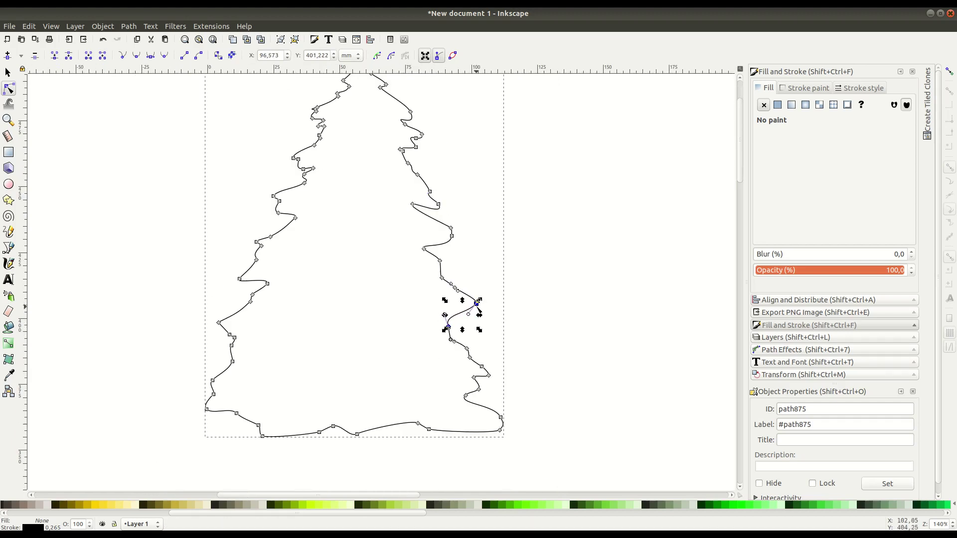
click(511, 347)
scroll(498, 349, up, 3)
Fill the pine tree outline with a flat green
key(minus)
key(minus)
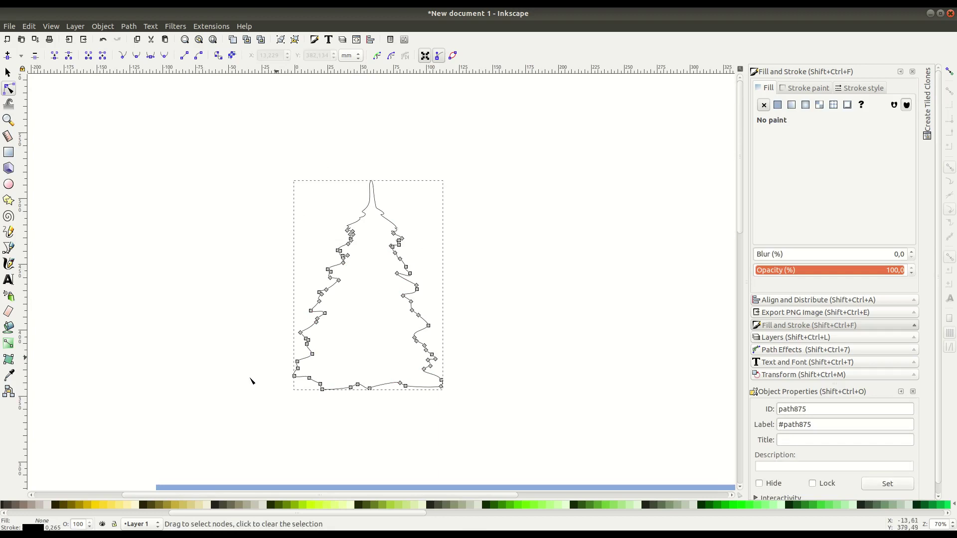
key(s)
key(Tab)
click(808, 88)
click(766, 88)
click(777, 105)
Reshape the branch tips along the tree's lower-left edge
key(n)
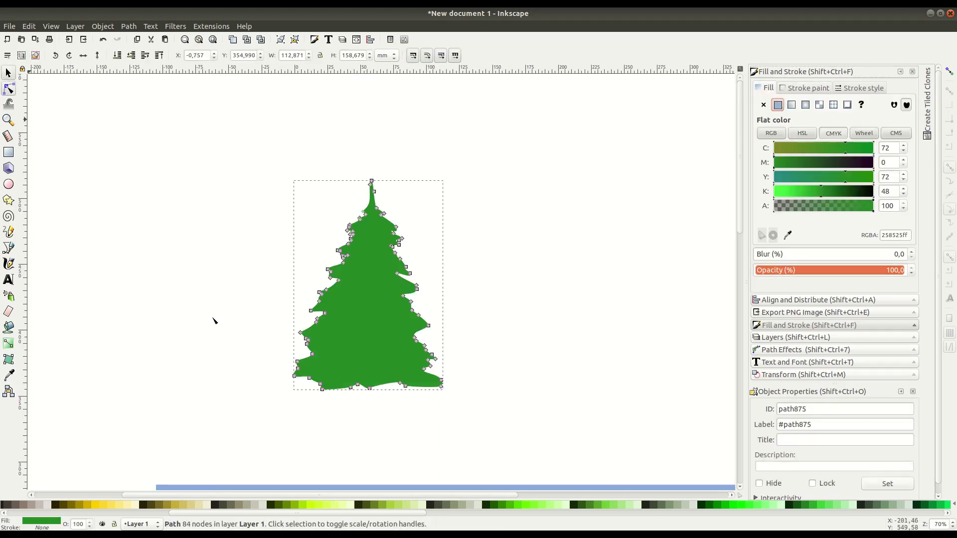
drag(310, 380, 309, 388)
click(263, 374)
scroll(427, 352, up, 1)
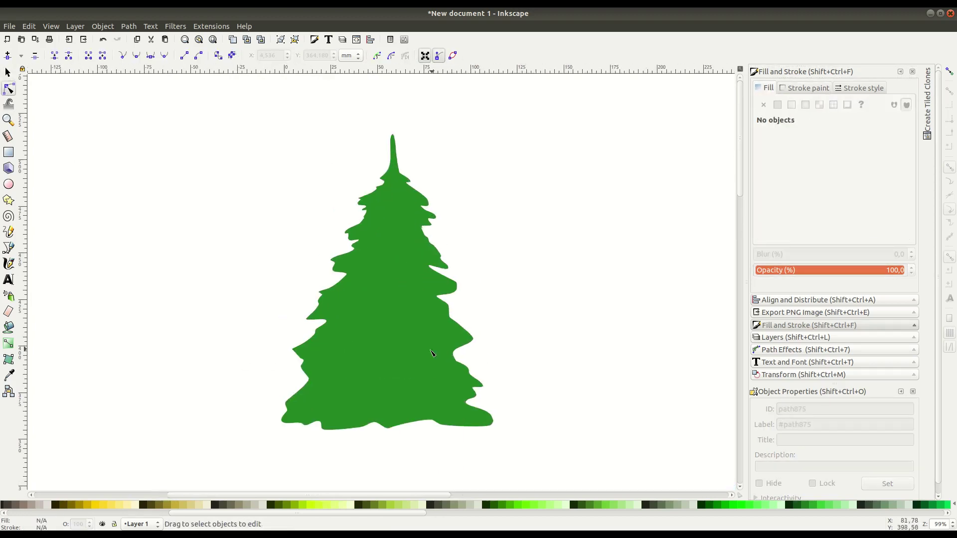
click(427, 353)
scroll(194, 393, up, 3)
click(235, 318)
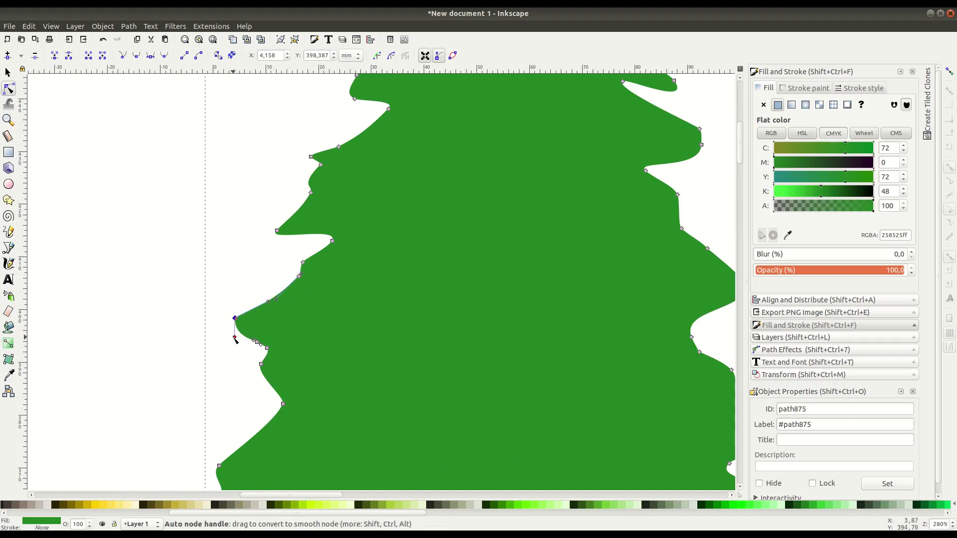
drag(257, 342, 274, 339)
drag(282, 404, 296, 392)
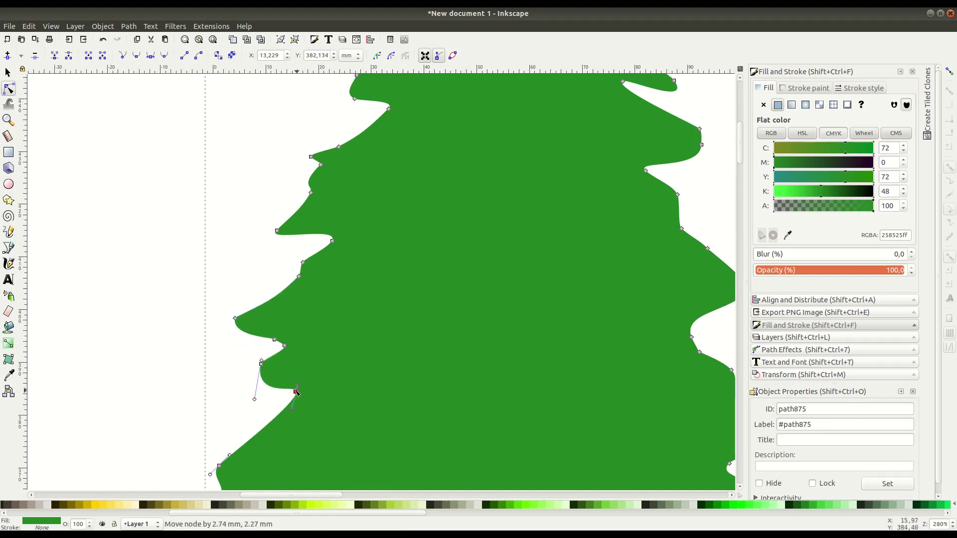
Nudge a right-edge branch node outward, then select the whole tree
key(3)
click(558, 357)
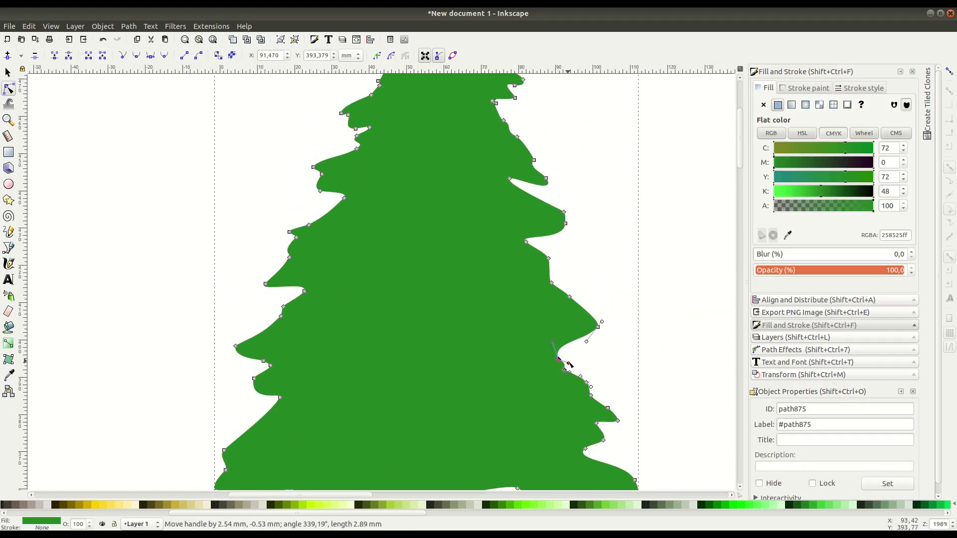
drag(558, 360, 562, 356)
key(minus)
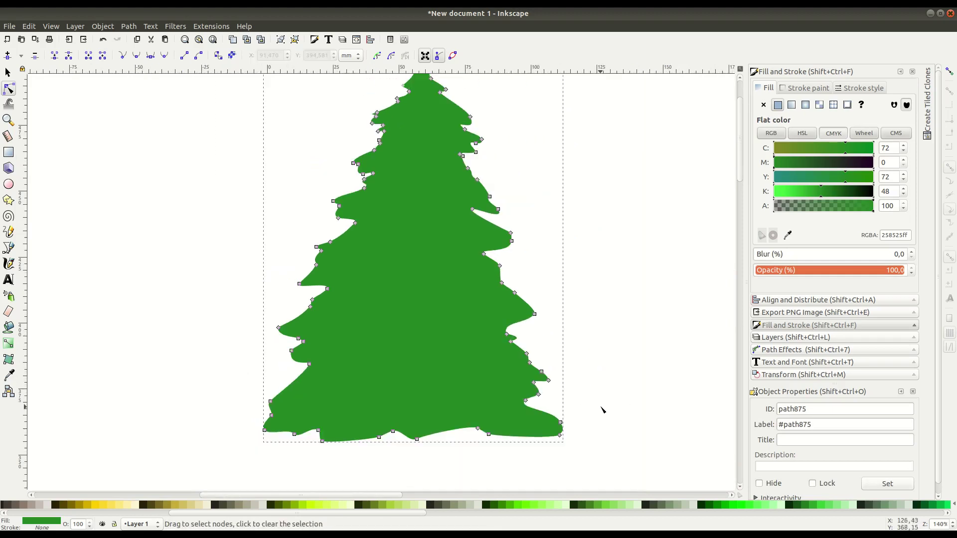
key(minus)
key(Escape)
key(s)
click(428, 282)
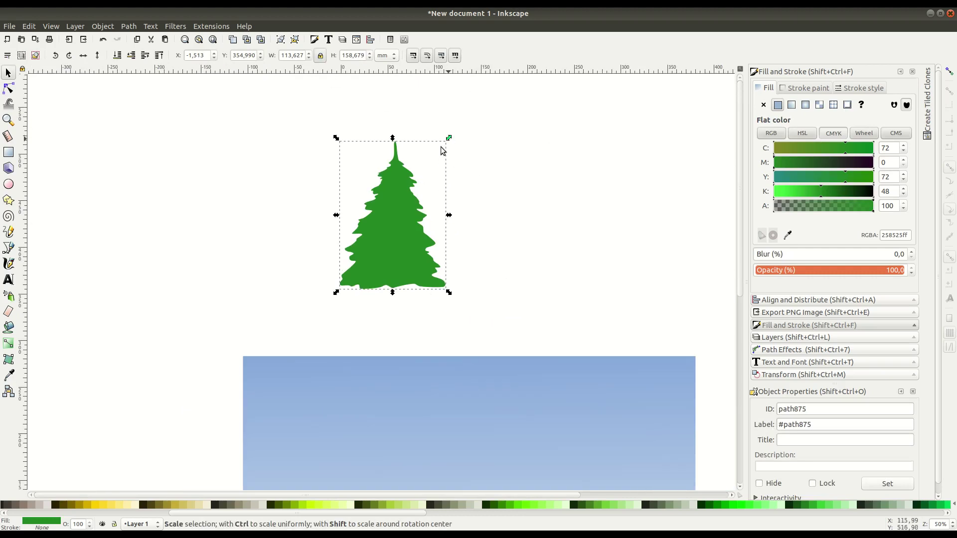
Duplicate the tree and move the copy to the right of the original
drag(442, 149, 416, 183)
scroll(385, 279, up, 1)
right_click(385, 279)
click(407, 349)
drag(379, 260, 468, 259)
Stretch the copy taller and narrow both trees
drag(471, 177, 468, 145)
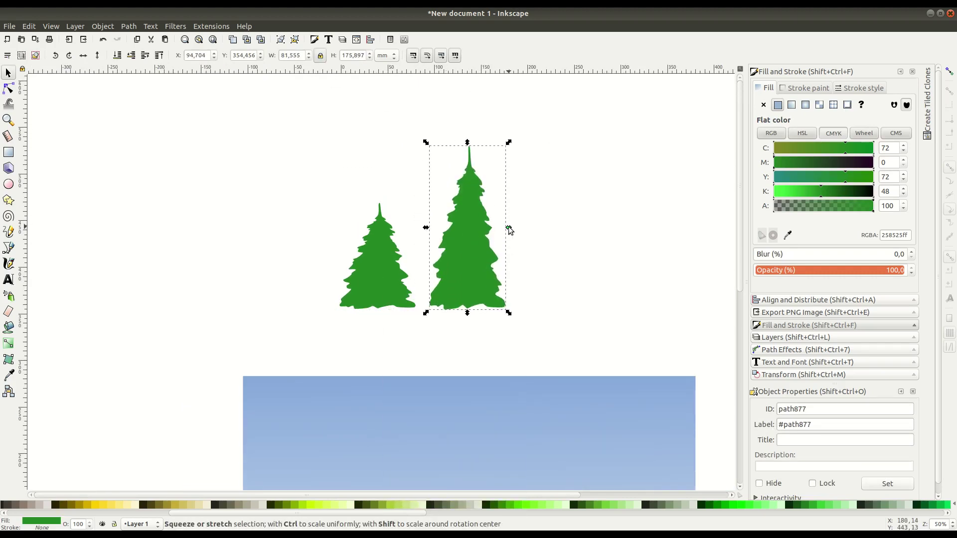
drag(509, 229, 505, 228)
click(388, 259)
drag(417, 256, 411, 256)
Tweak the tall tree's nodes, then zoom back out to both trees
double_click(496, 244)
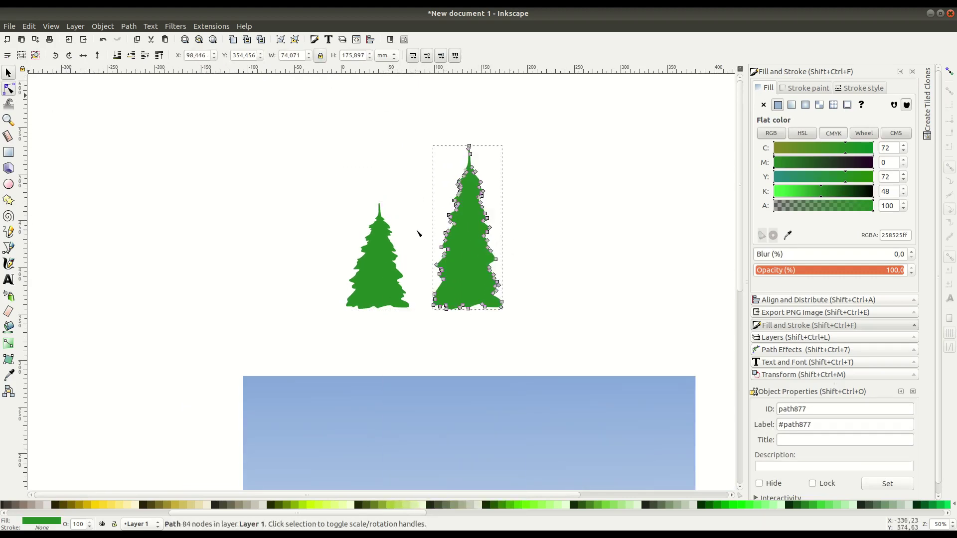
ctrl+scroll(418, 233, up, 2)
ctrl+scroll(473, 250, up, 1)
click(510, 280)
click(489, 263)
ctrl+scroll(444, 314, up, 2)
ctrl+scroll(492, 243, up, 1)
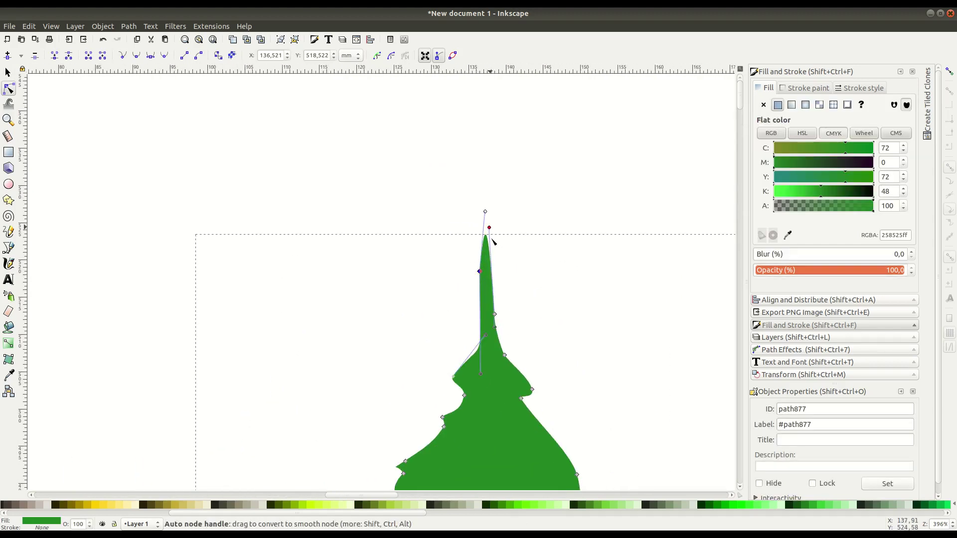
key(s)
key(Escape)
ctrl+scroll(321, 321, down, 3)
ctrl+scroll(364, 362, down, 3)
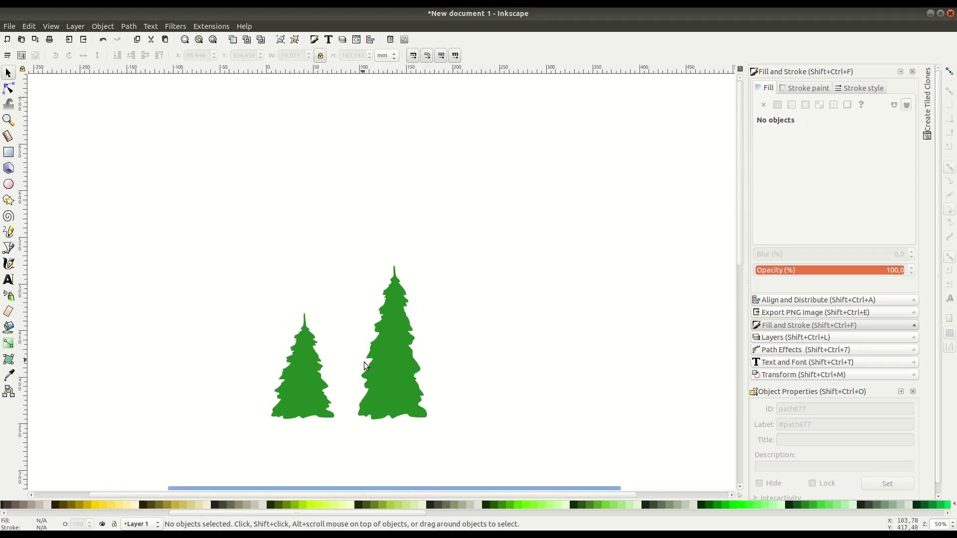
Give the tall tree a vertical gradient from dark green to bright green
click(388, 349)
key(g)
drag(394, 302, 395, 419)
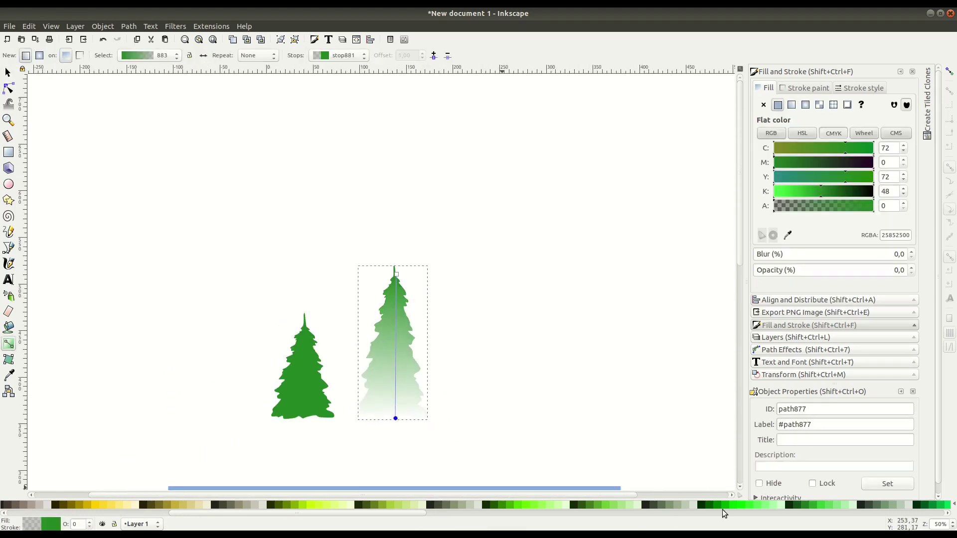
click(722, 504)
click(736, 505)
Give the small tree a vertical green gradient, then select both trees
click(302, 369)
drag(305, 324, 308, 420)
click(716, 506)
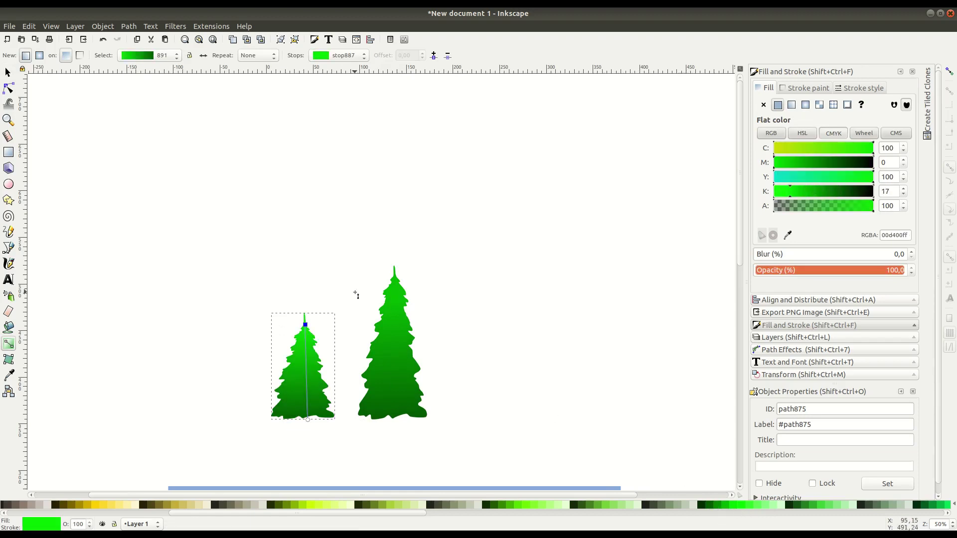
click(8, 73)
click(69, 177)
ctrl+scroll(381, 214, down, 2)
key(ctrl+a)
Give the small pine tree a dark-green gradient like the tall tree
scroll(370, 304, down, 2)
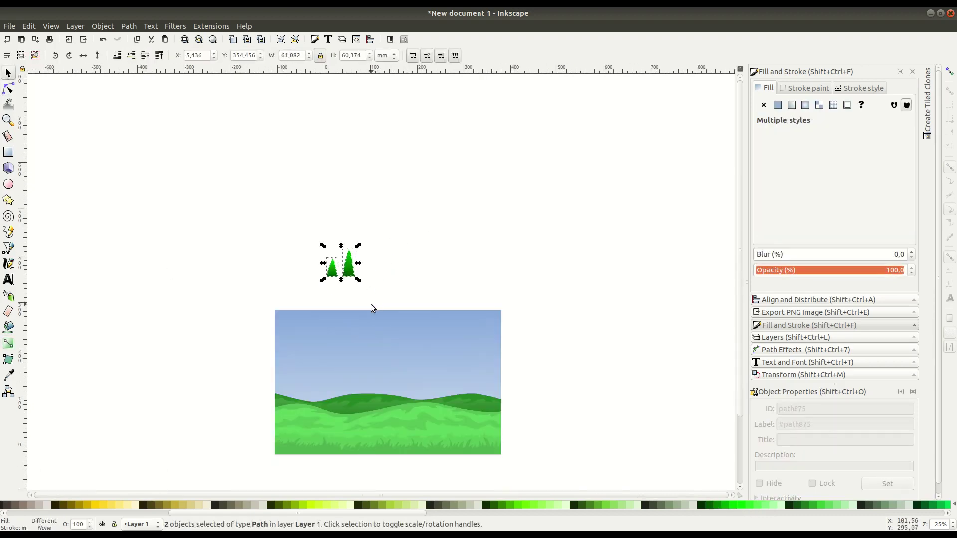
ctrl+scroll(371, 304, up, 1)
ctrl+scroll(404, 312, up, 2)
key(g)
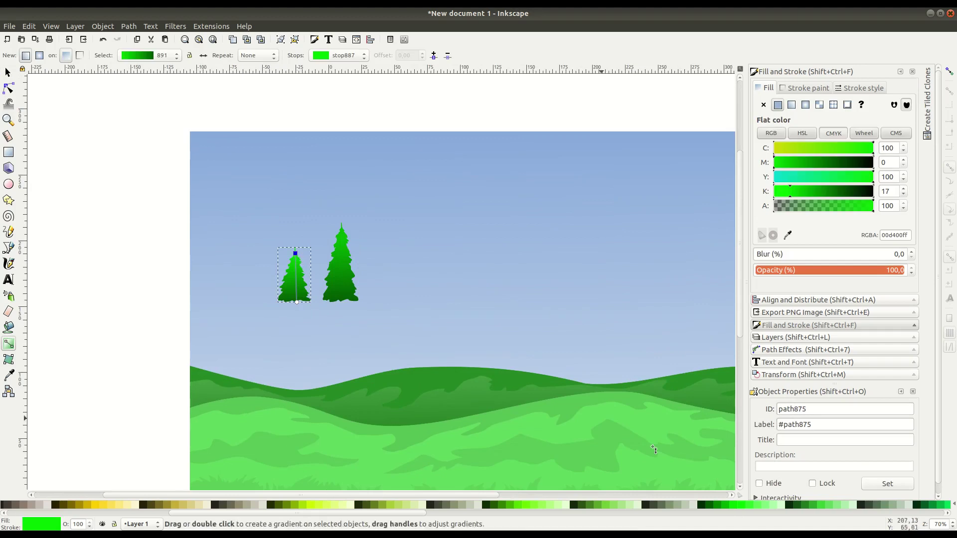
click(342, 242)
mouse_move(294, 249)
mouse_down()
mouse_move(294, 301)
mouse_move(210, 354)
mouse_up()
click(342, 241)
Move the tall pine down beside the small tree and duplicate the small tree
key(s)
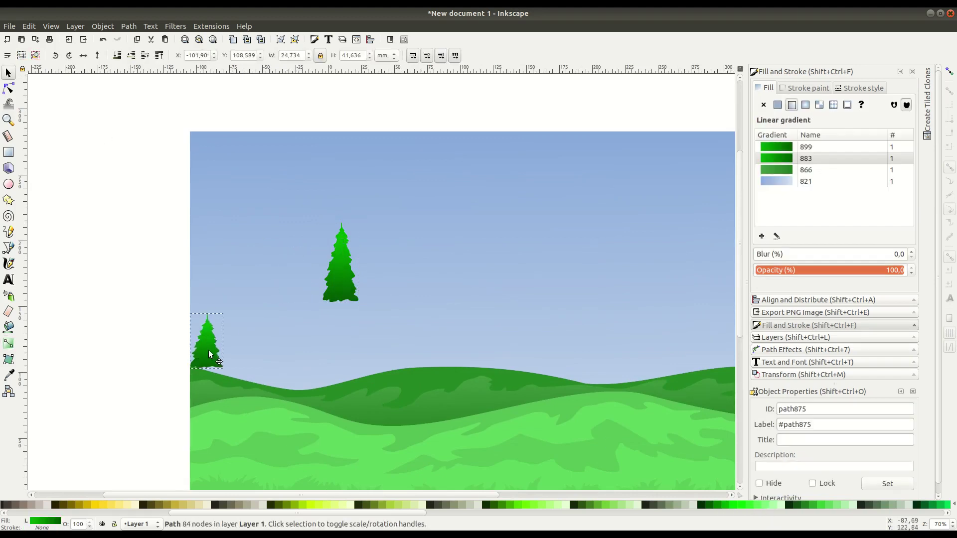
drag(339, 287, 243, 373)
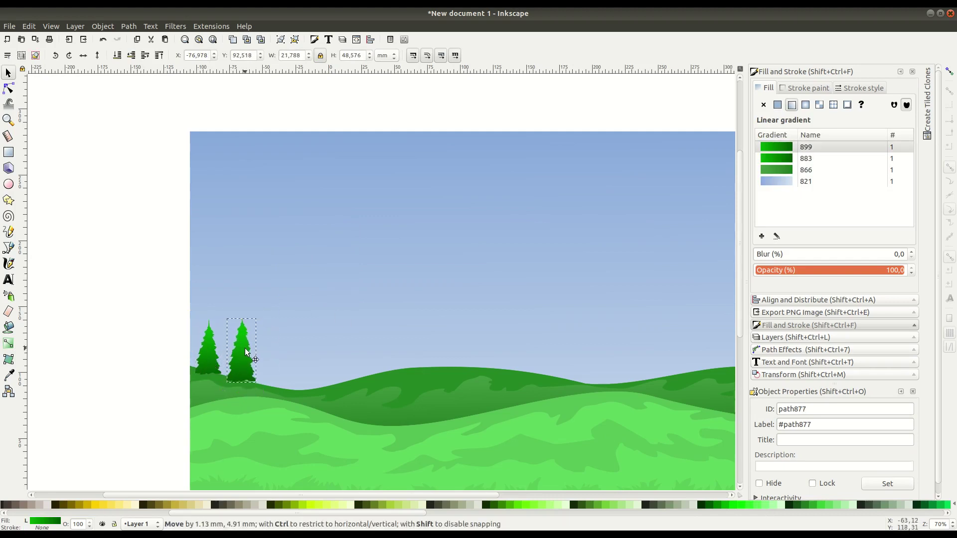
right_click(208, 357)
click(220, 179)
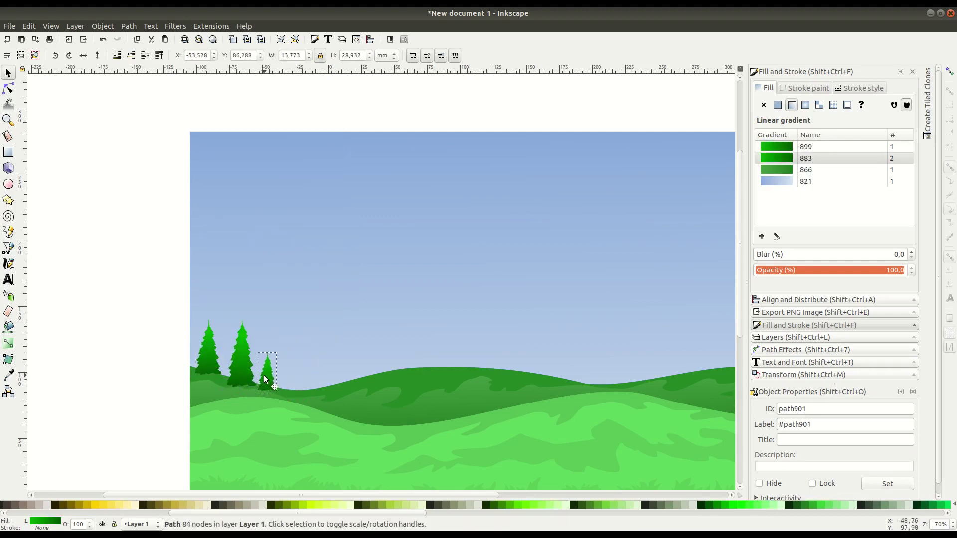
click(175, 377)
scroll(176, 384, down, 2)
scroll(226, 257, up, 2)
Place a small tree copy further right, then duplicate the three left trees rightward
click(259, 289)
click(209, 285)
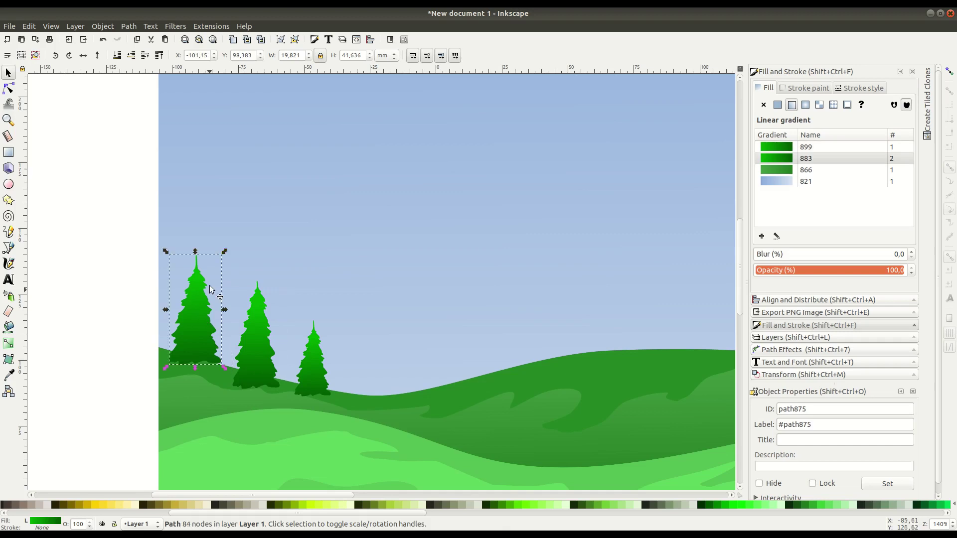
click(280, 375)
drag(295, 359, 459, 355)
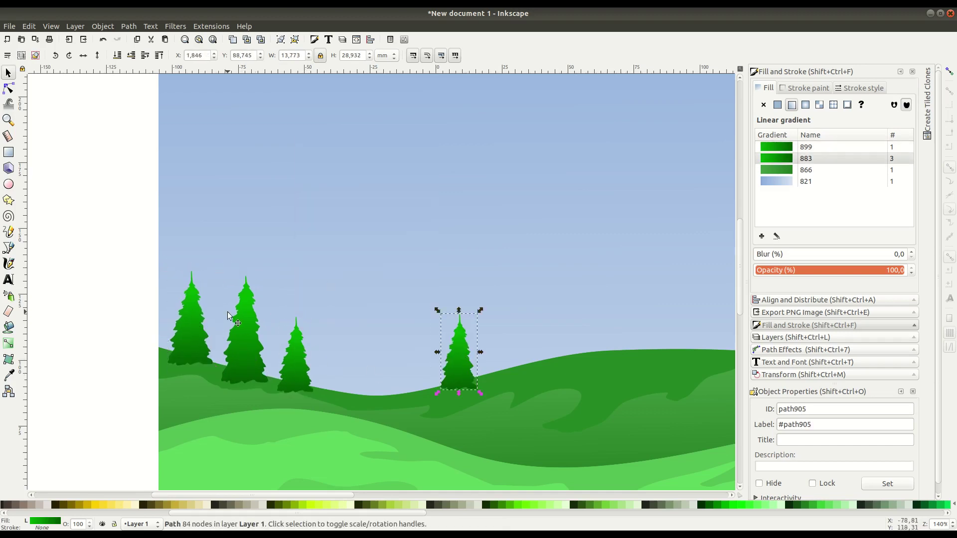
drag(165, 260, 324, 399)
key(ctrl+d)
mouse_move(252, 334)
mouse_down()
mouse_move(630, 342)
mouse_move(425, 381)
mouse_up()
Duplicate two trees and slide the copies left to fill gaps in the row
right_click(543, 319)
click(563, 181)
drag(556, 321, 367, 354)
right_click(626, 340)
click(661, 178)
mouse_move(619, 341)
mouse_down()
mouse_move(319, 368)
mouse_move(275, 364)
mouse_up()
drag(422, 359, 416, 359)
drag(459, 359, 444, 358)
Duplicate large trees to extend the row out to the far right edge
right_click(554, 343)
click(602, 177)
mouse_move(534, 332)
mouse_down()
mouse_move(468, 333)
mouse_move(686, 315)
mouse_up()
right_click(472, 344)
click(498, 179)
click(648, 316)
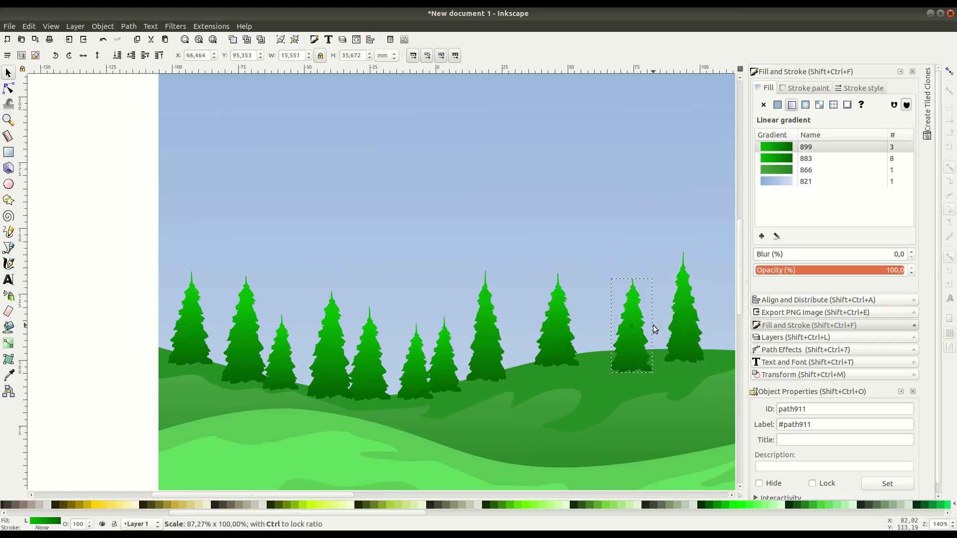
right_click(638, 341)
click(663, 178)
drag(639, 343, 716, 348)
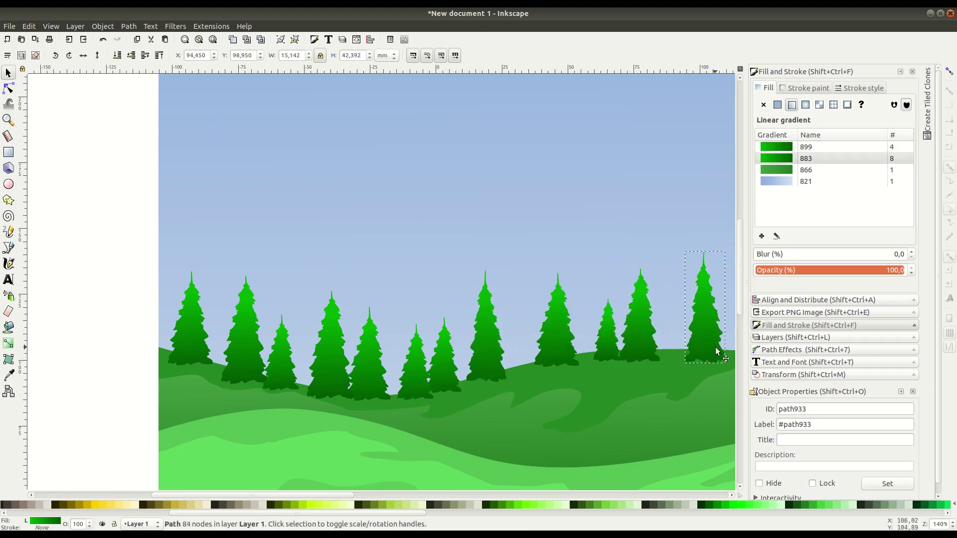
Shift a small tree into the middle of the row and select a cluster of trees
ctrl+scroll(499, 404, down, 2)
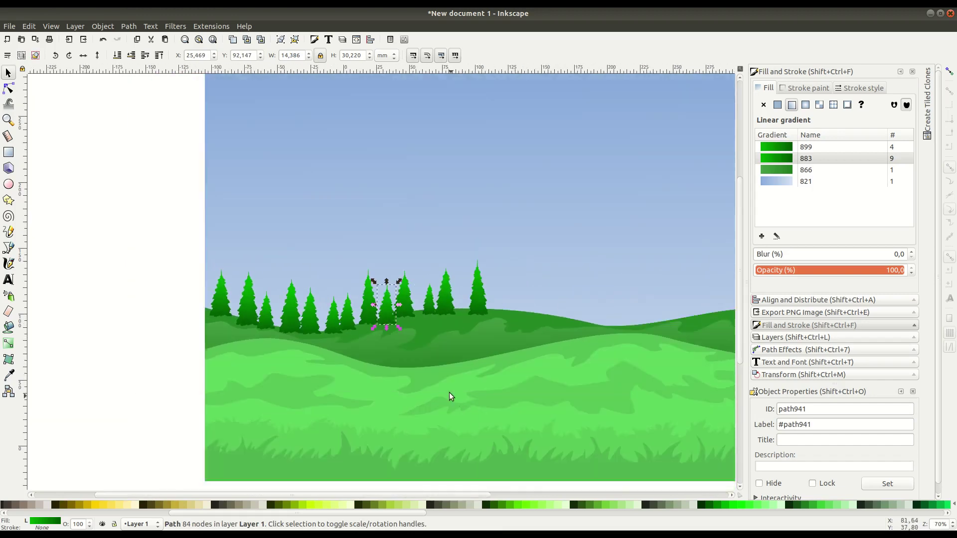
ctrl+scroll(424, 364, up, 1)
key(Escape)
click(414, 339)
drag(413, 333, 430, 324)
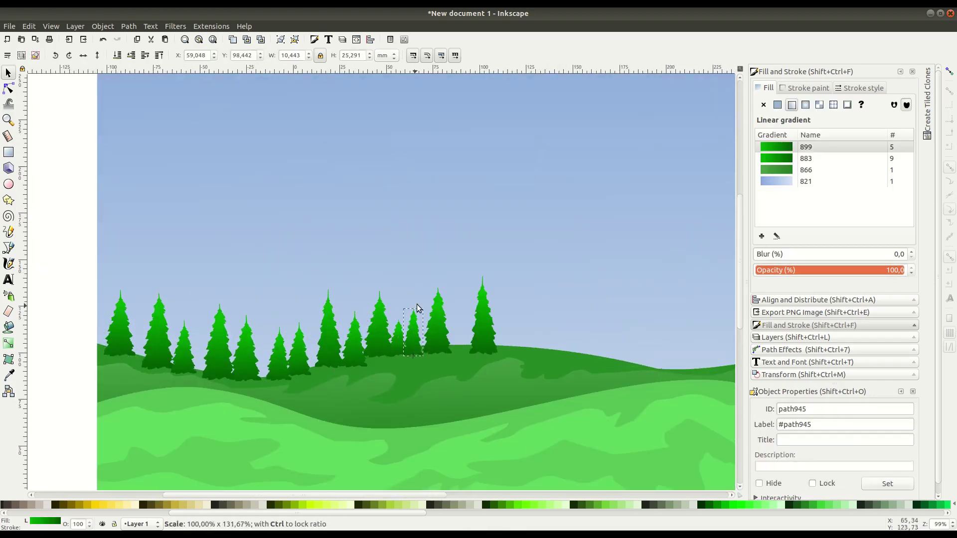
click(441, 336)
shift+click(477, 337)
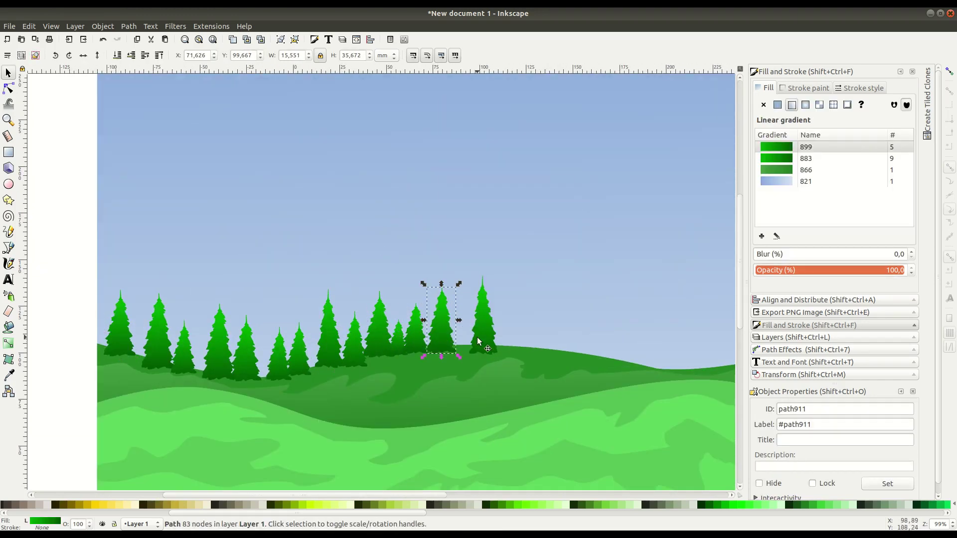
shift+click(384, 343)
drag(282, 355, 561, 337)
Duplicate the tree cluster above the horizon and drop the first copies into the treeline
scroll(562, 337, right, 5)
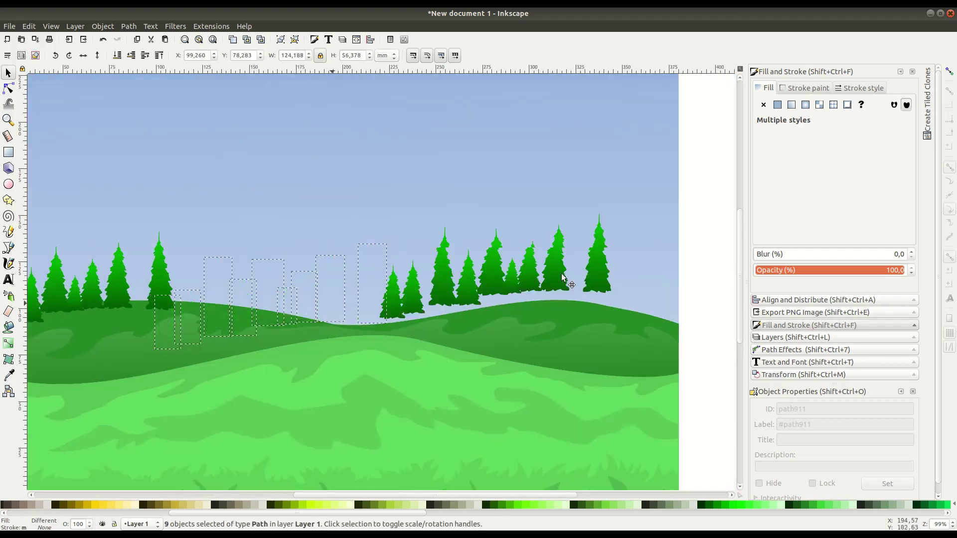
key(ctrl+d)
drag(527, 289, 370, 200)
click(305, 206)
drag(305, 205, 302, 305)
drag(329, 197, 274, 299)
drag(273, 209, 351, 312)
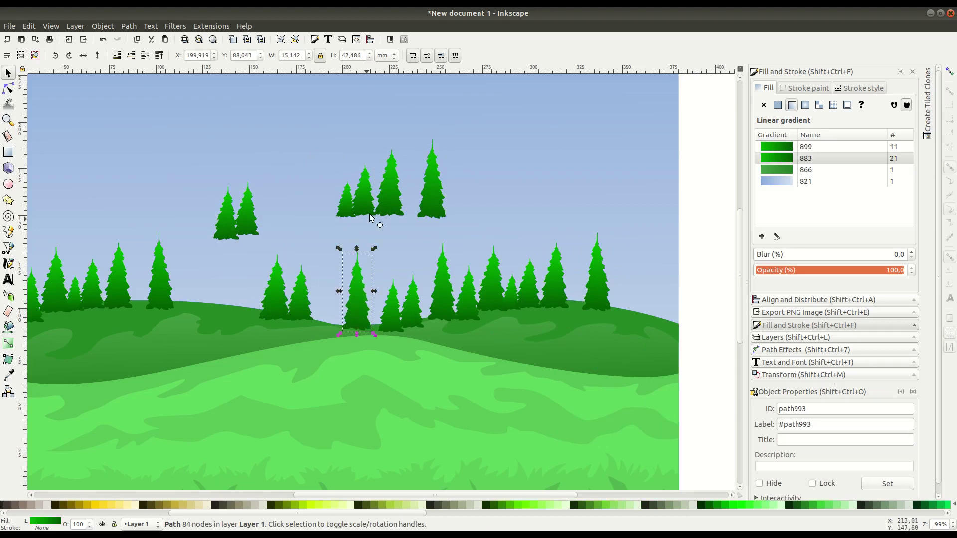
Drop the remaining floating tree copies into gaps along the treeline
drag(366, 194, 655, 289)
drag(431, 189, 615, 301)
drag(401, 189, 685, 298)
drag(346, 204, 329, 305)
drag(226, 214, 139, 292)
mouse_move(227, 215)
mouse_down()
mouse_move(187, 282)
mouse_move(209, 279)
mouse_up()
Paste and duplicate another small pine into the row, nudging the right-side trees into place
key(ctrl+v)
mouse_move(302, 294)
mouse_down()
mouse_move(294, 294)
mouse_move(321, 309)
mouse_move(576, 287)
mouse_up()
key(ctrl+d)
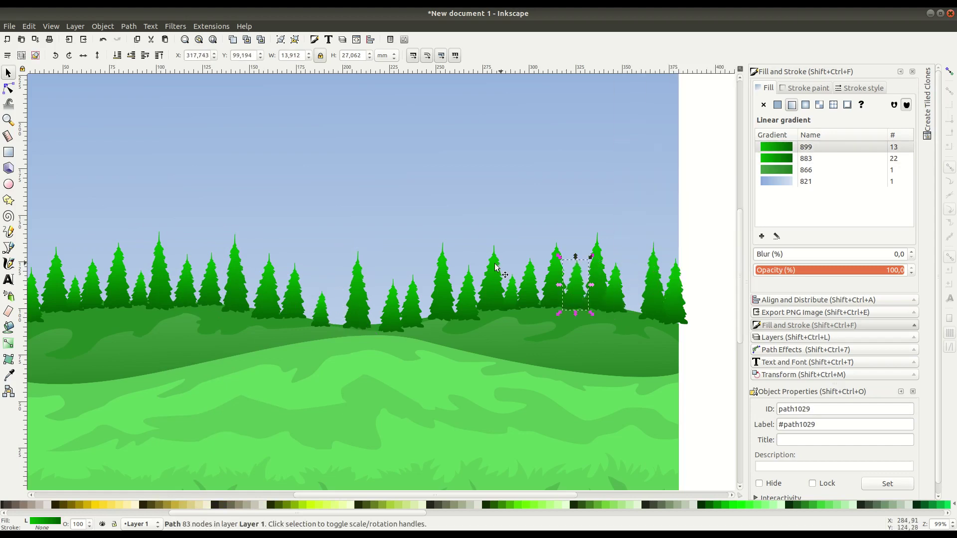
click(495, 268)
drag(653, 294, 639, 294)
click(674, 308)
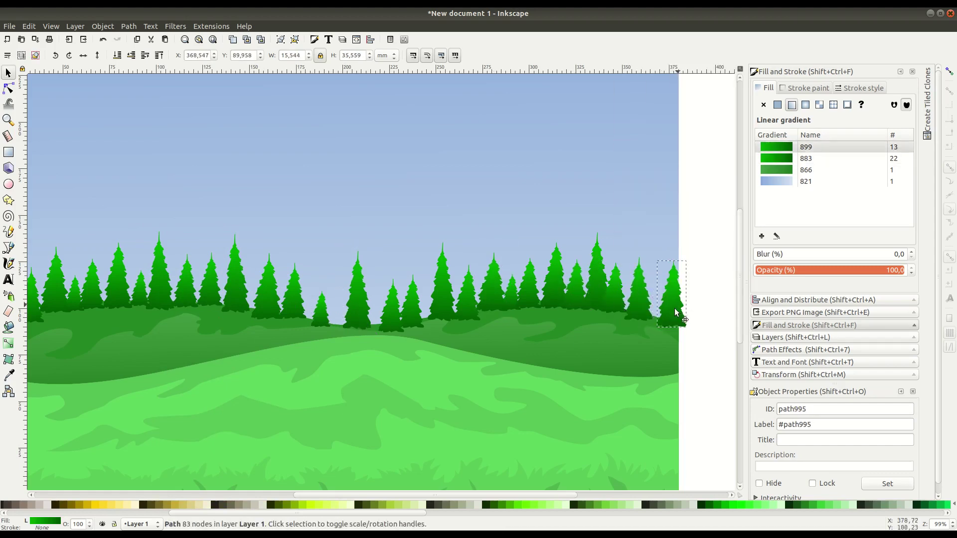
key(Escape)
scroll(471, 407, down, 1)
scroll(477, 384, down, 1)
scroll(511, 372, up, 2)
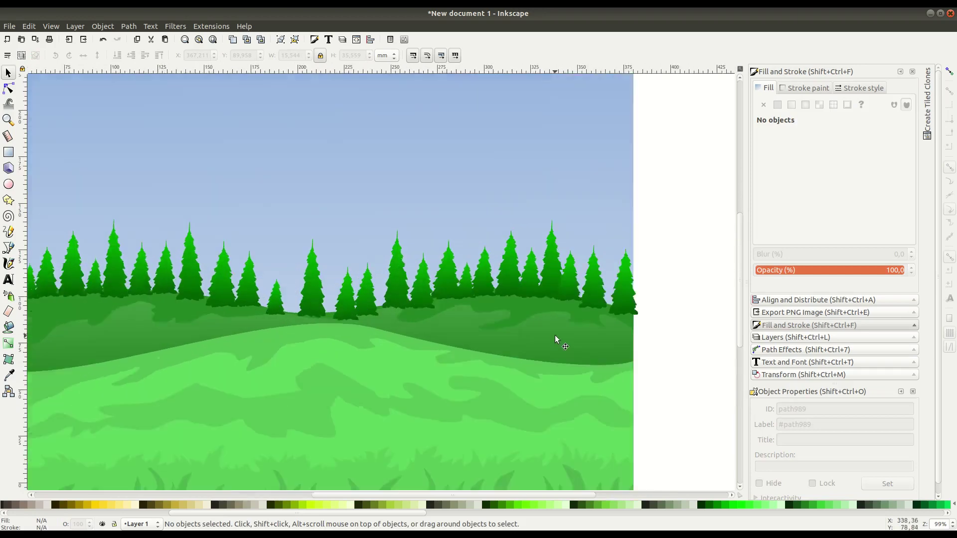
scroll(555, 335, up, 1)
right_click(509, 337)
Duplicate a pine tree off the page's right side and darken its gradient to deeper green
click(538, 166)
drag(521, 299, 596, 294)
key(g)
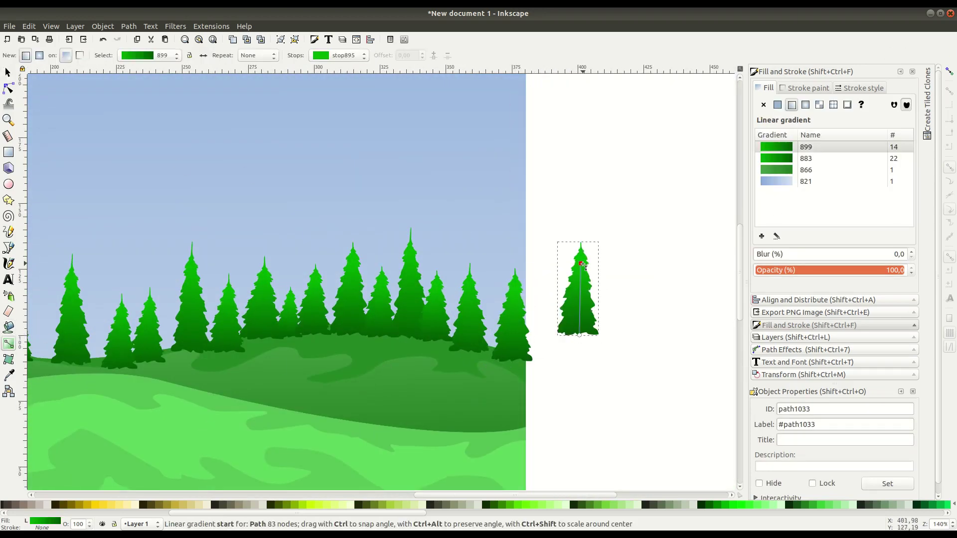
click(582, 264)
drag(820, 190, 853, 193)
key(s)
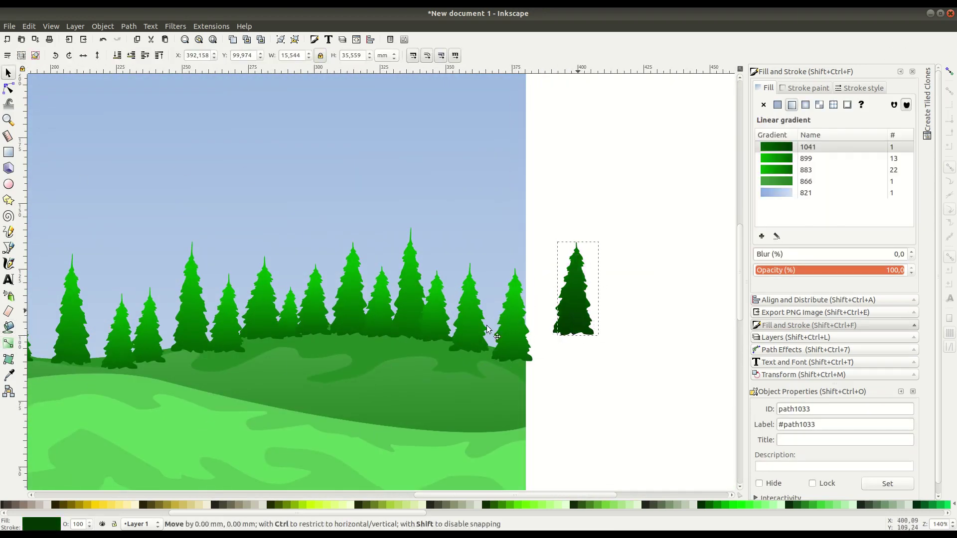
drag(585, 308, 588, 280)
Select all 35 bright pine trees along the hill and group them with Object > Group
drag(509, 339, 169, 309)
scroll(571, 287, left, 10)
drag(571, 287, 378, 268)
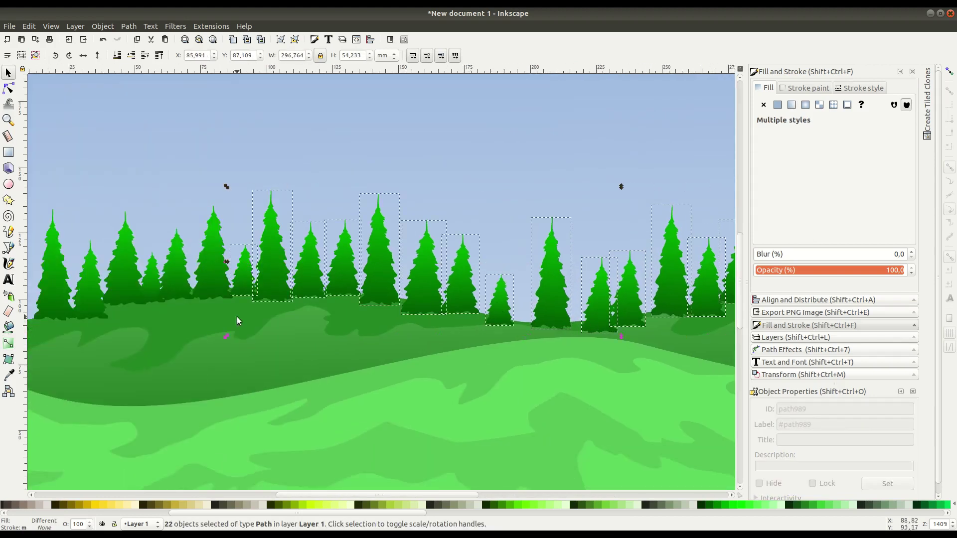
scroll(74, 286, left, 10)
drag(74, 286, 435, 325)
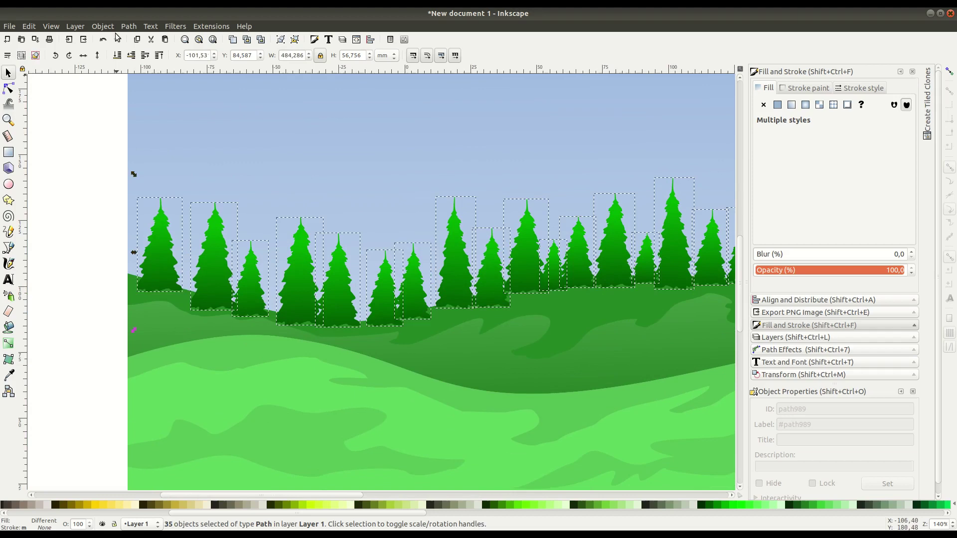
click(103, 26)
click(130, 107)
key(5)
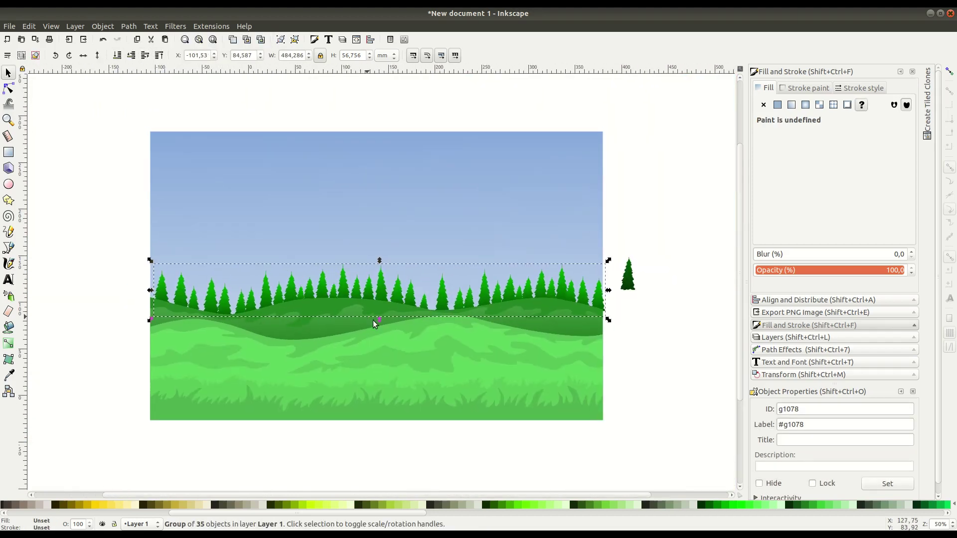
click(626, 371)
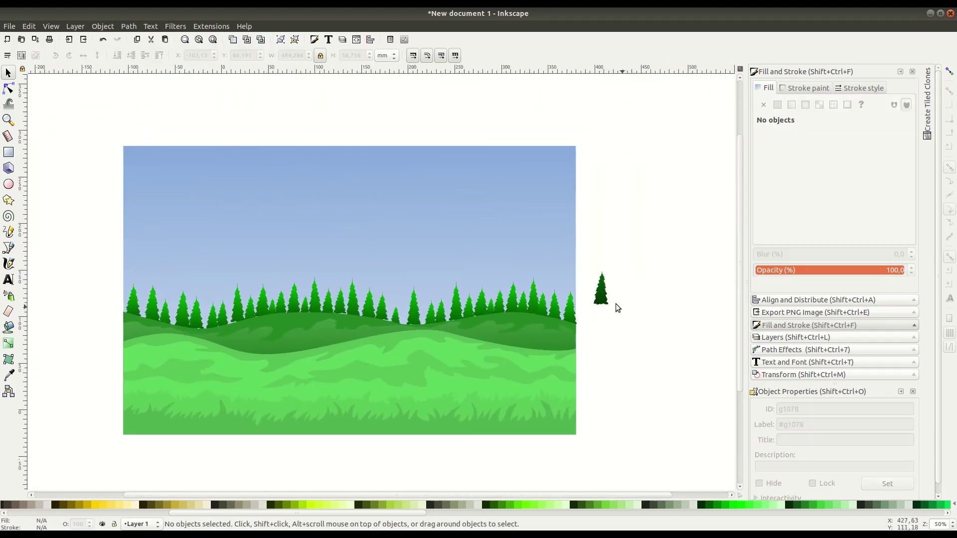
scroll(615, 303, up, 4)
Duplicate the dark pine several times and spread the copies leftward through the forest
drag(493, 333, 411, 337)
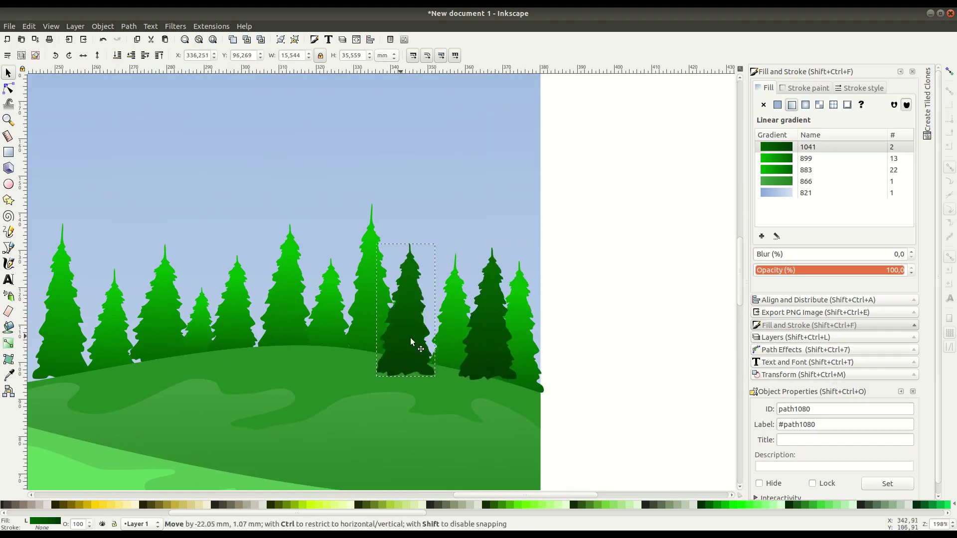
right_click(432, 263)
click(465, 309)
right_click(383, 318)
click(414, 129)
mouse_move(344, 309)
mouse_down()
mouse_move(303, 346)
mouse_move(259, 313)
mouse_move(215, 325)
mouse_up()
right_click(303, 345)
click(329, 184)
key(ctrl+d)
drag(236, 280, 126, 310)
key(ctrl+d)
Make more dark pine copies and place them toward the far left of the hill
scroll(213, 313, left, 5)
mouse_move(298, 311)
mouse_down()
mouse_move(240, 306)
mouse_move(185, 319)
mouse_up()
right_click(256, 313)
click(300, 151)
right_click(182, 329)
click(199, 184)
drag(205, 275, 118, 286)
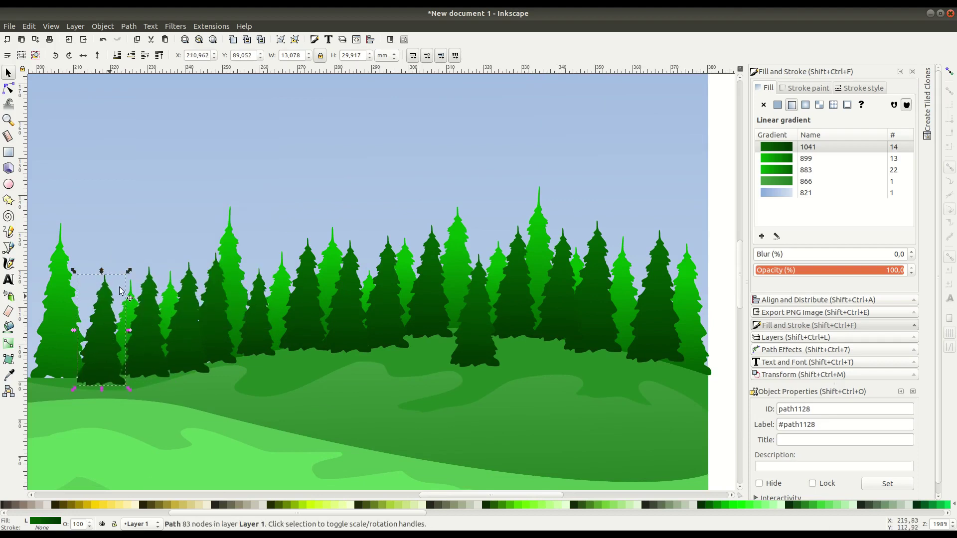
right_click(106, 353)
click(123, 212)
drag(106, 352, 33, 236)
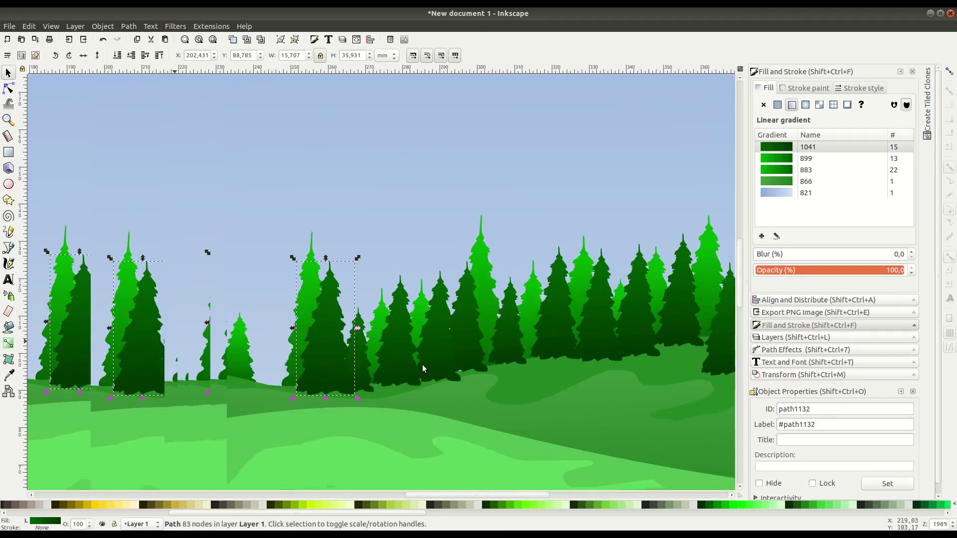
Add another dark pine, undo an unwanted change, and move a tree up-left into the forest
right_click(331, 325)
click(370, 158)
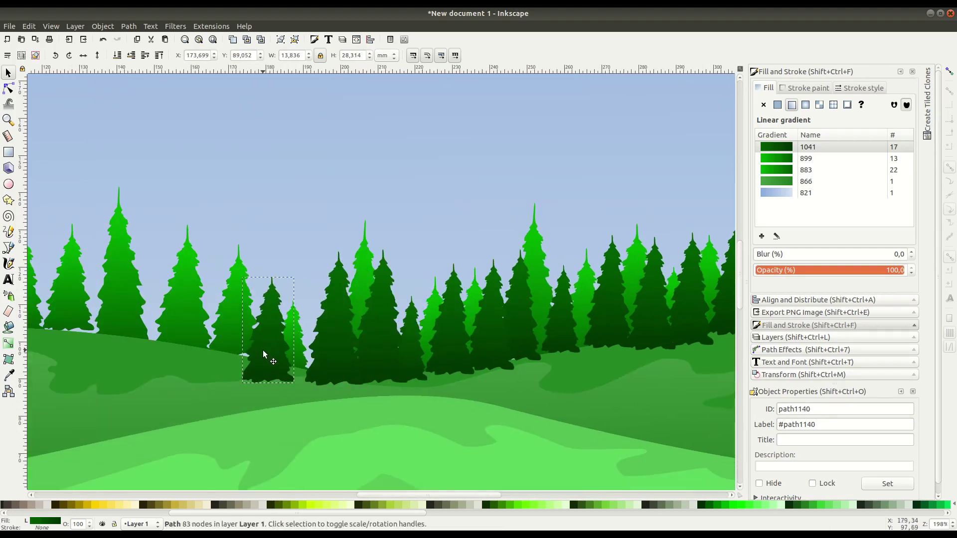
click(263, 354)
right_click(204, 310)
key(Escape)
key(ctrl+z)
drag(219, 341, 118, 291)
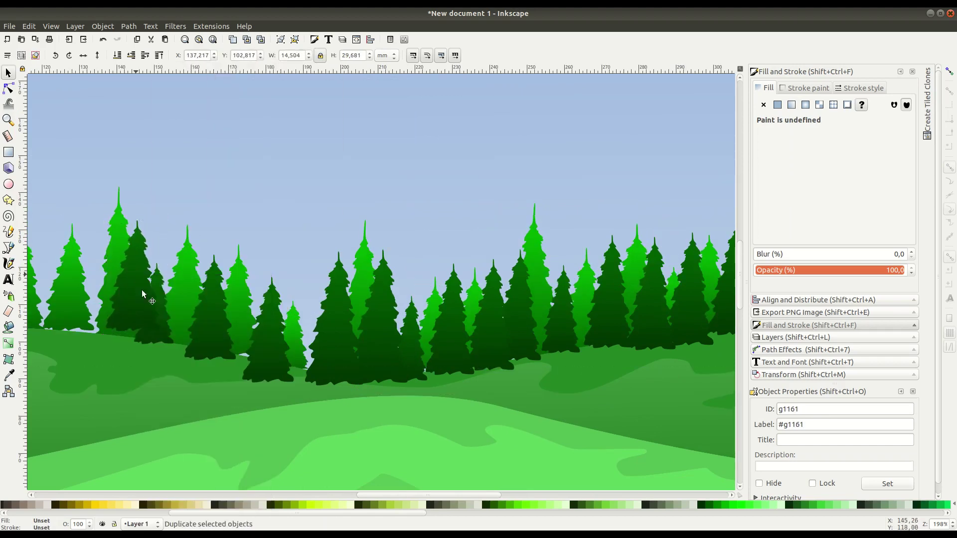
Select several dark pines together and shift them rightward to new spots
mouse_move(195, 296)
mouse_down()
mouse_move(408, 285)
mouse_move(581, 331)
mouse_up()
shift+click(709, 315)
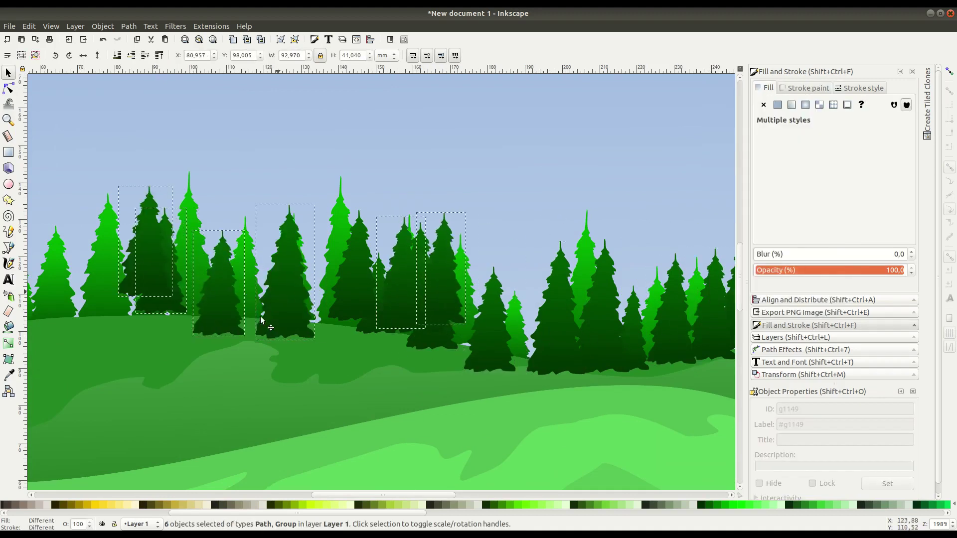
scroll(172, 281, left, 5)
shift+click(172, 281)
drag(221, 299, 345, 293)
mouse_move(444, 295)
mouse_down()
mouse_move(536, 291)
mouse_move(593, 269)
mouse_up()
Duplicate one more dark pine and rearrange the trees on the left side
right_click(537, 292)
click(546, 366)
click(617, 216)
drag(149, 299, 220, 301)
drag(170, 319, 119, 326)
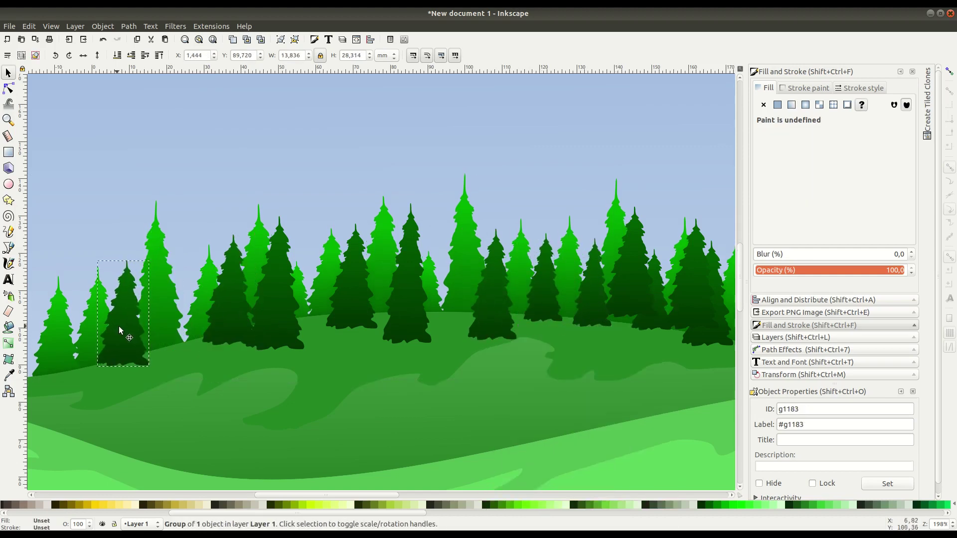
drag(188, 312, 189, 300)
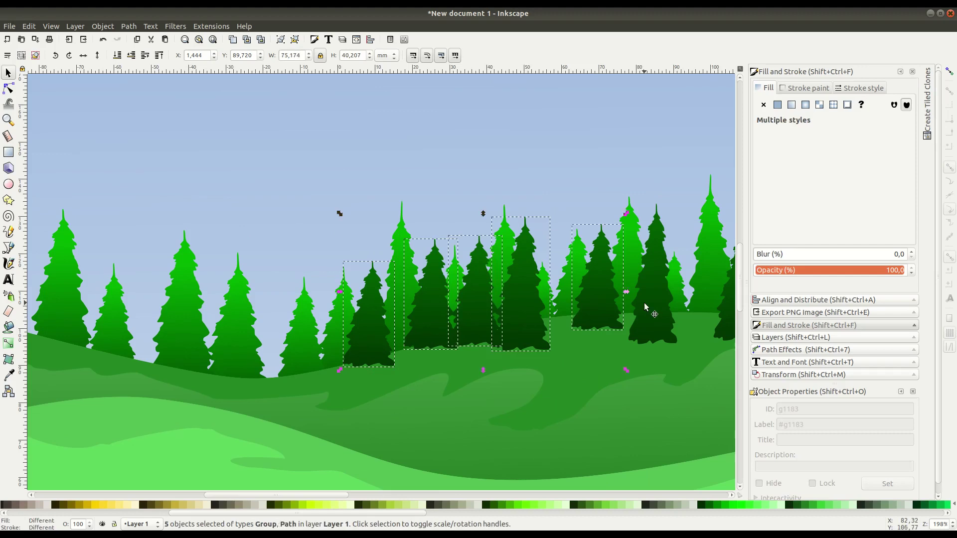
scroll(287, 313, left, 10)
key(Escape)
Fine-tune the dark pine positions along the hill, stretching one tree taller
drag(301, 330, 263, 306)
drag(373, 310, 300, 296)
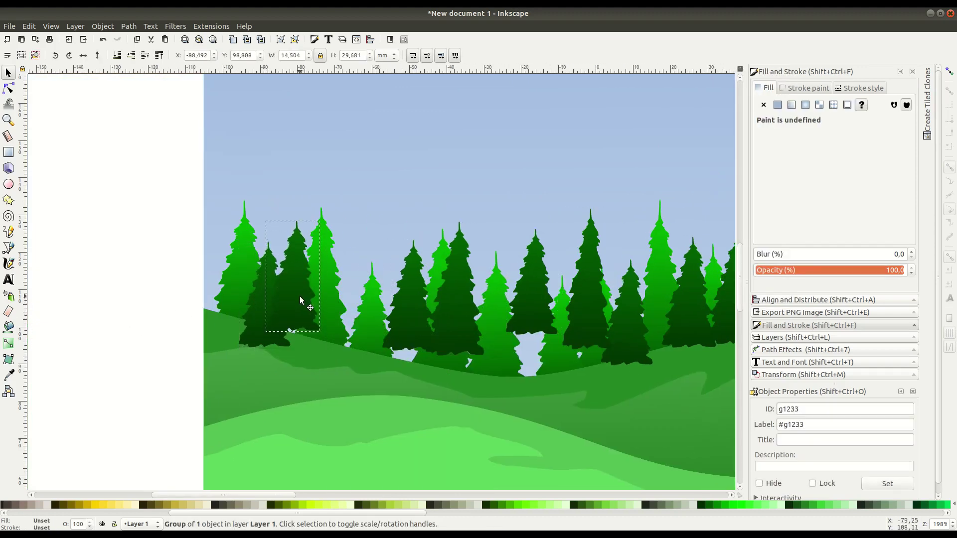
drag(412, 326, 348, 333)
drag(443, 323, 393, 341)
drag(530, 306, 528, 361)
drag(584, 311, 465, 343)
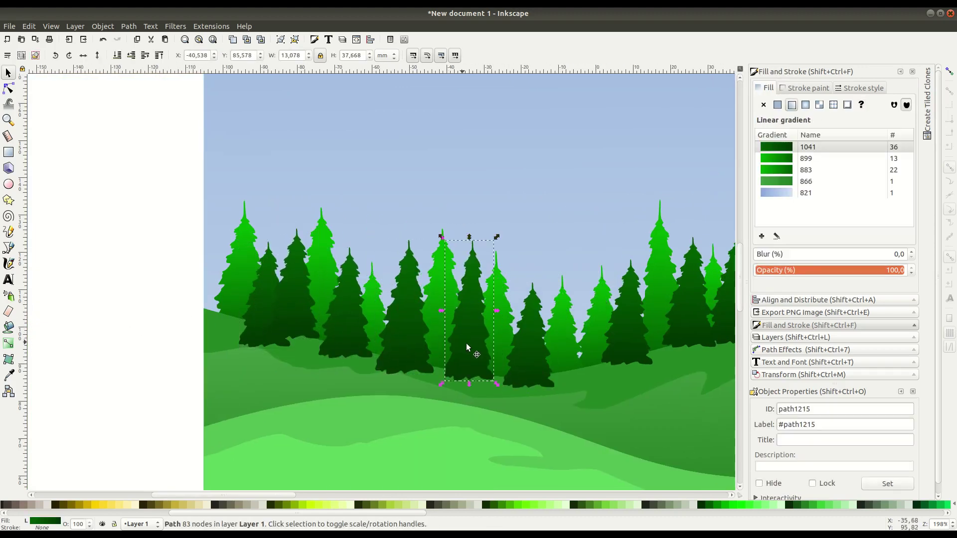
drag(621, 312, 578, 313)
drag(580, 261, 580, 240)
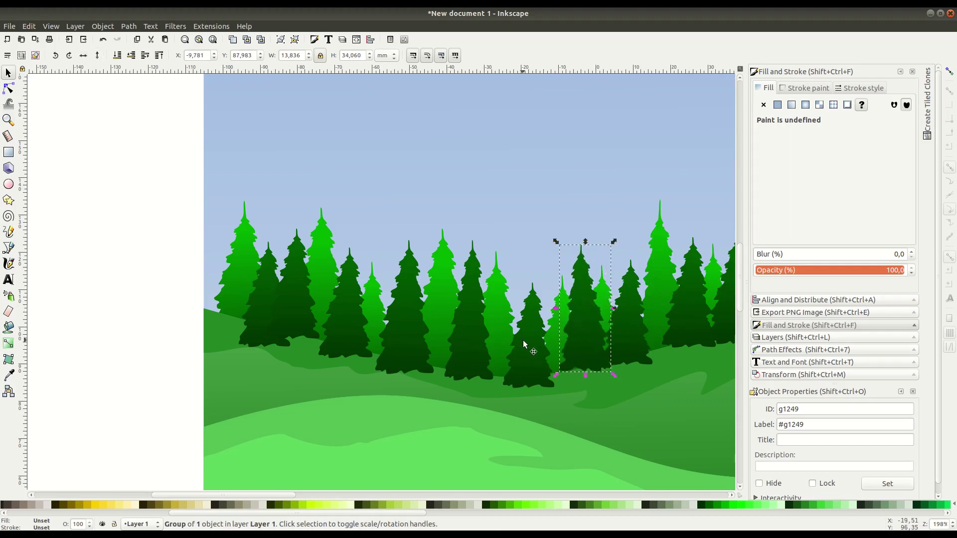
drag(533, 287, 512, 273)
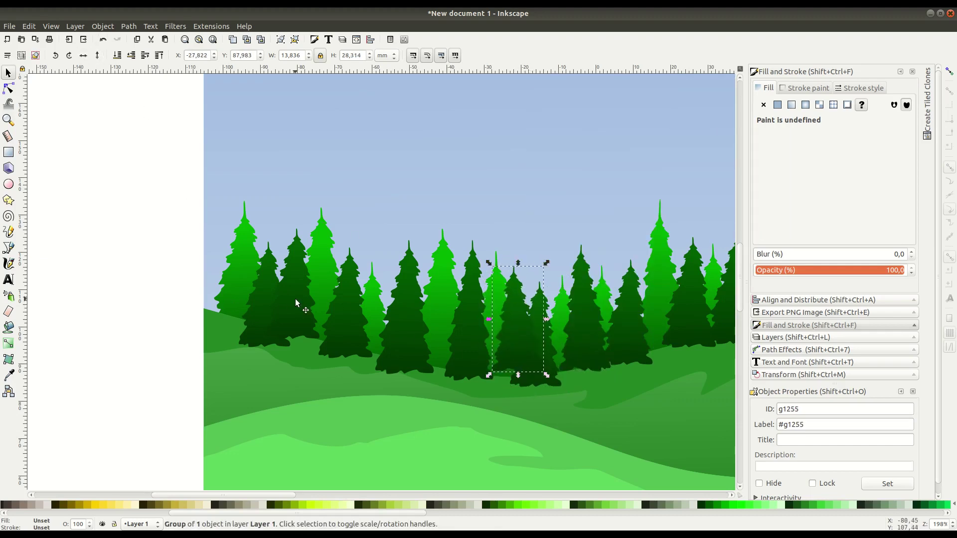
Select the dark pines across the hill and group them
click(223, 280)
scroll(209, 283, down, 2)
shift+click(237, 299)
drag(257, 295, 362, 307)
drag(421, 307, 557, 299)
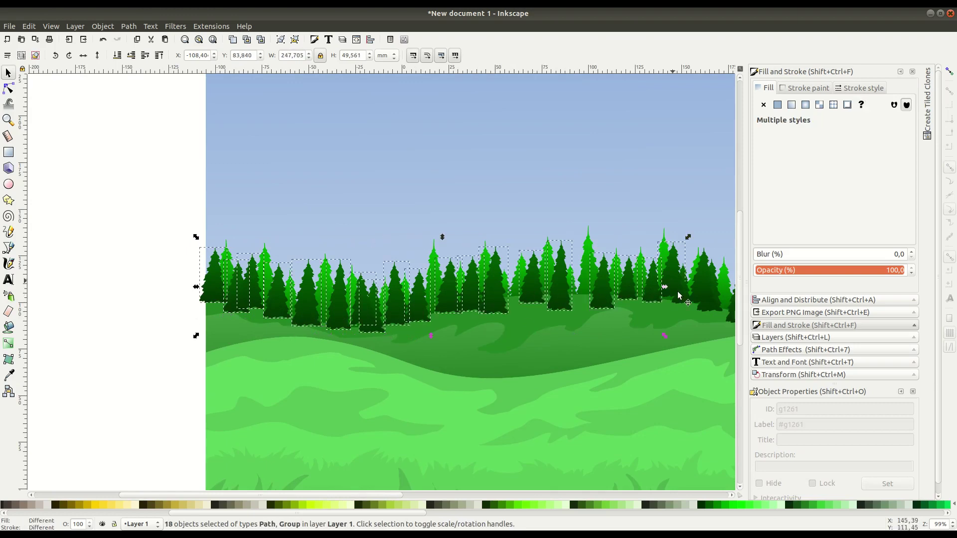
click(103, 26)
click(118, 103)
Add the remaining right-side dark pines and group all 17 into one set
scroll(400, 302, right, 10)
mouse_move(399, 302)
mouse_down()
mouse_move(474, 303)
mouse_move(705, 271)
mouse_up()
scroll(464, 306, right, 10)
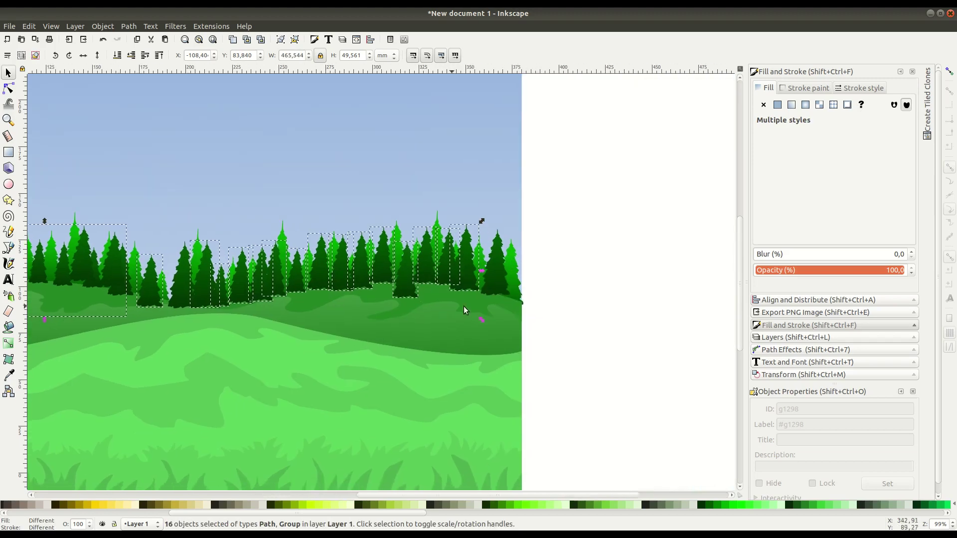
click(103, 25)
click(110, 103)
scroll(299, 199, left, 10)
Lower the dark pine group behind the bright trees and zoom out to the whole page
click(145, 55)
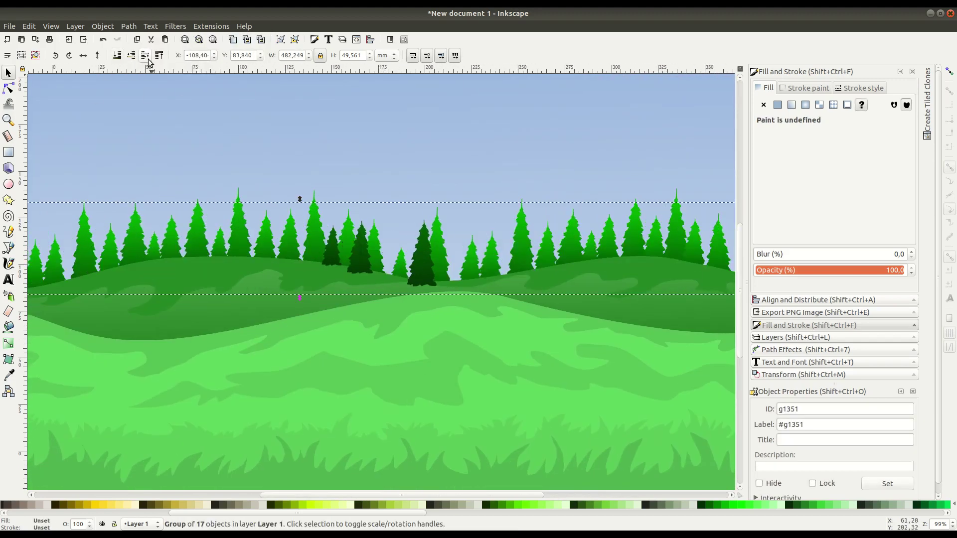
key(Tab)
key(Tab)
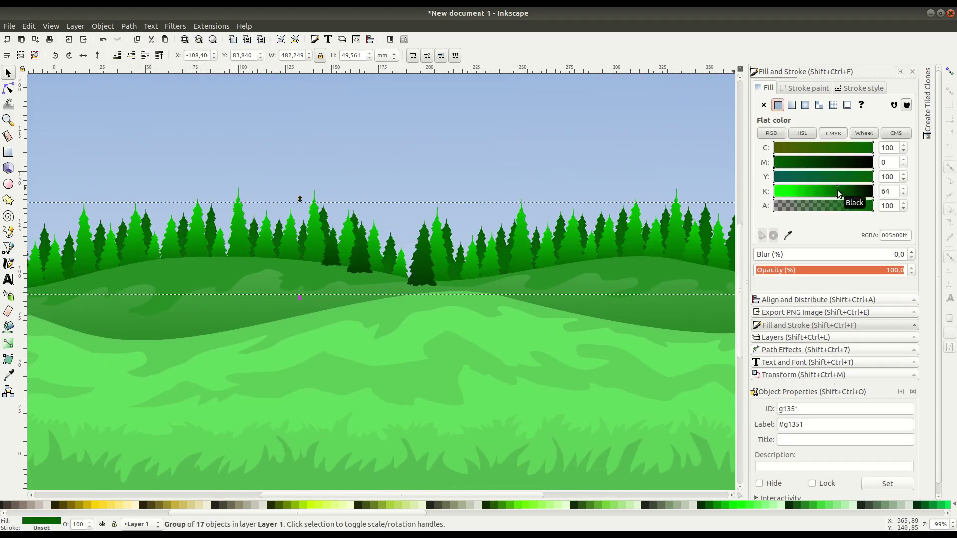
key(Tab)
key(Tab)
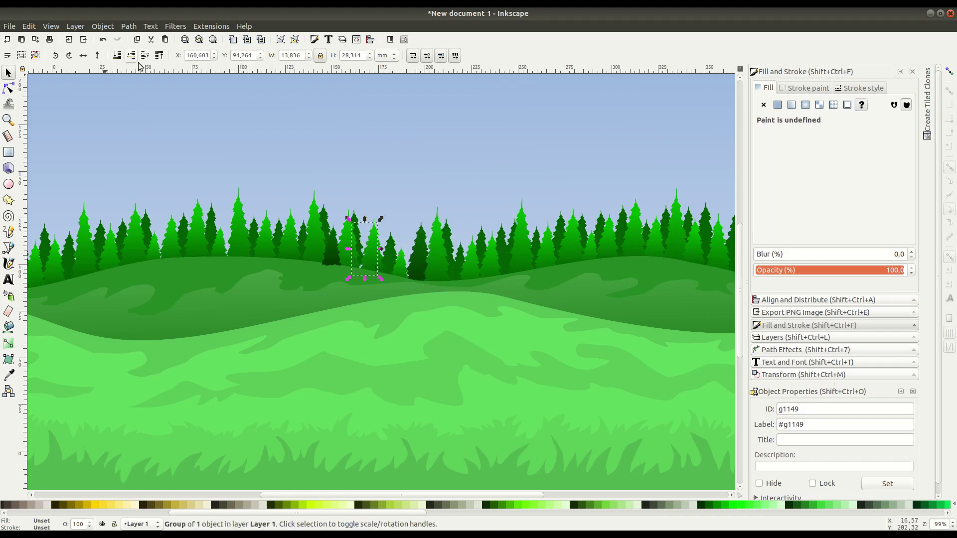
key(minus)
key(minus)
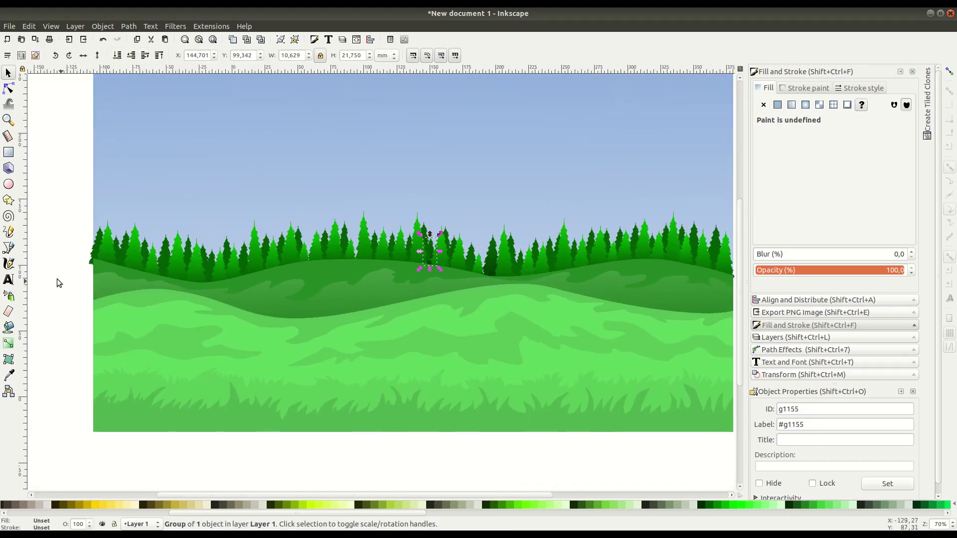
key(Escape)
key(minus)
Clip the entire drawing to a duplicate of the sky rectangle
right_click(273, 166)
click(300, 240)
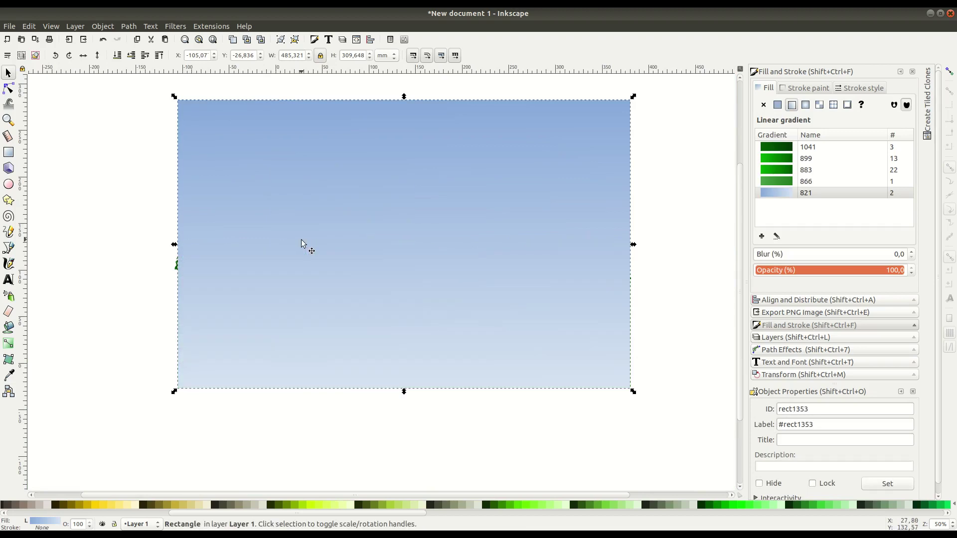
key(ctrl+a)
click(129, 26)
click(277, 151)
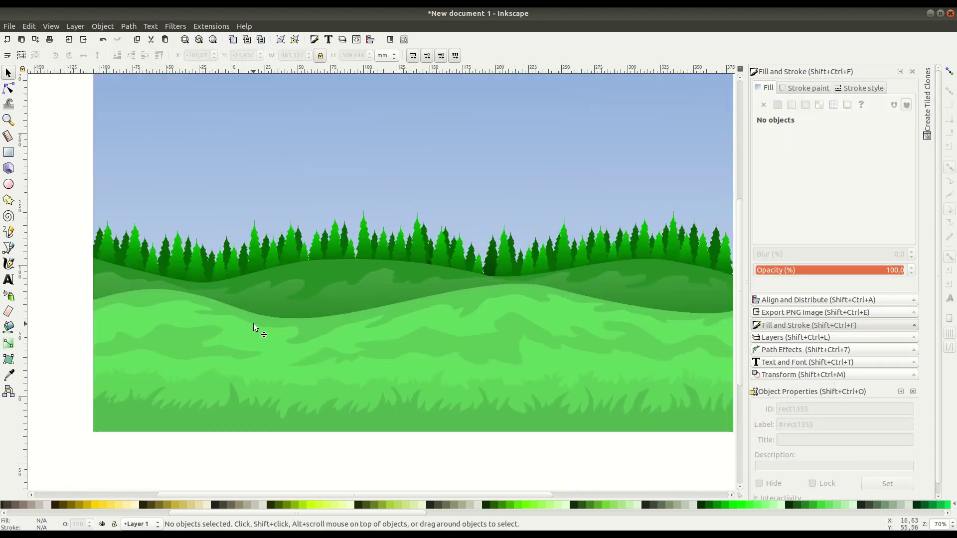
scroll(203, 333, up, 1)
Give the bright forest group a vertical gradient with a darker green top stop
click(367, 256)
key(g)
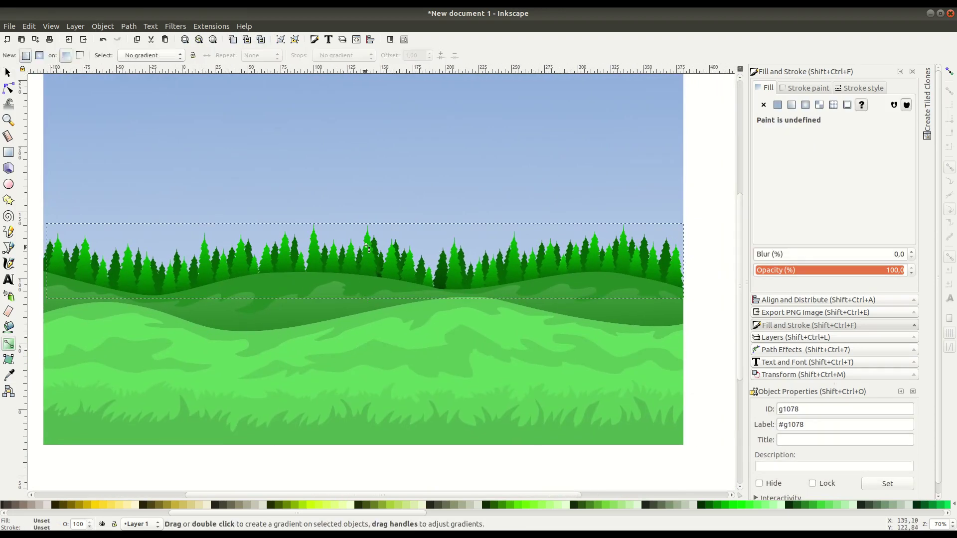
drag(367, 236, 368, 276)
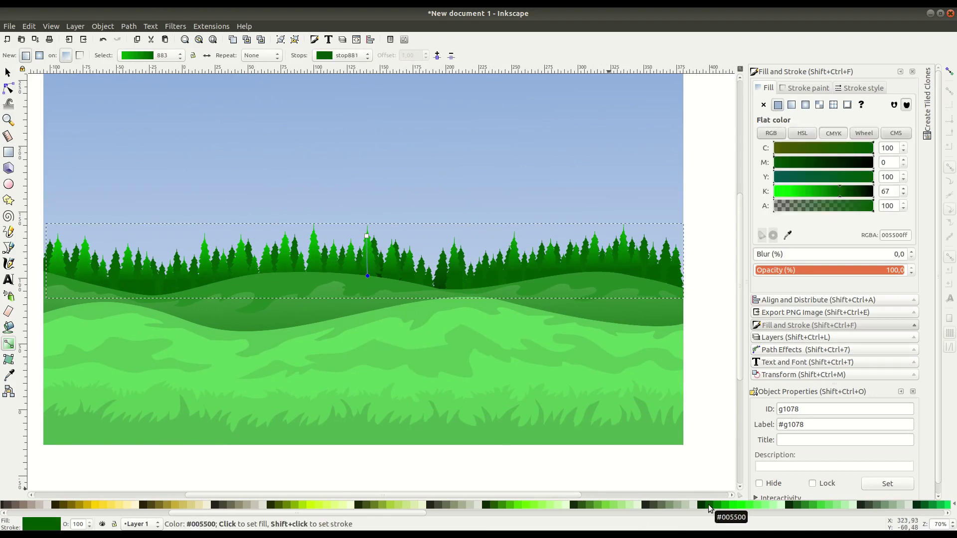
click(366, 237)
drag(821, 194, 842, 191)
key(s)
Retune the dark tree group's gradient, then deselect and zoom to the full page width
click(296, 247)
key(g)
key(s)
key(Escape)
key(plus)
key(minus)
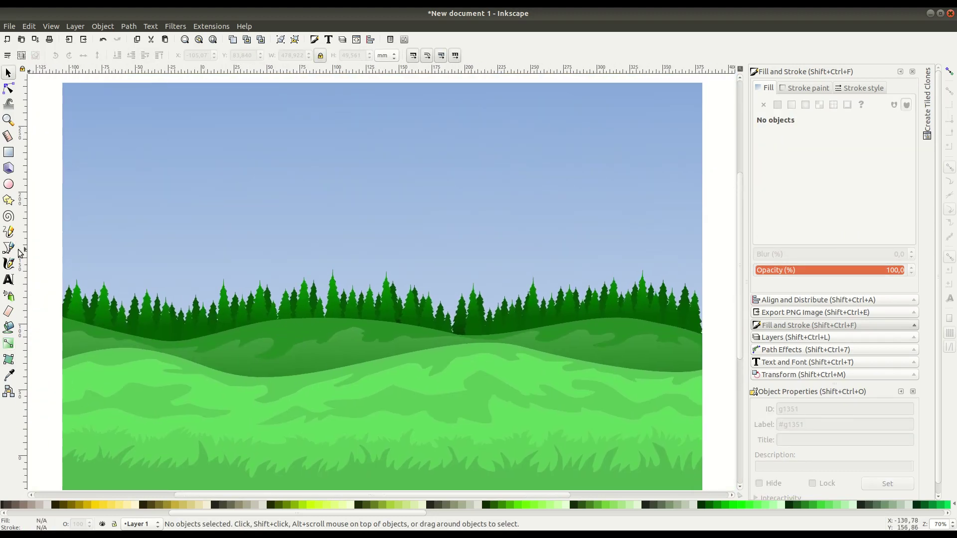
Trace the mountain ridge with the Bezier pen across three peaks in the sky
click(9, 248)
click(54, 253)
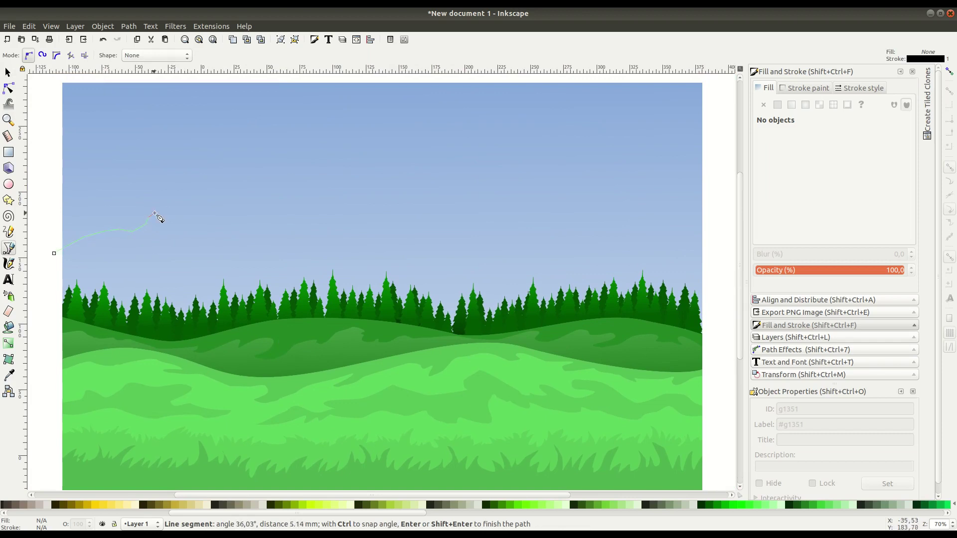
click(244, 150)
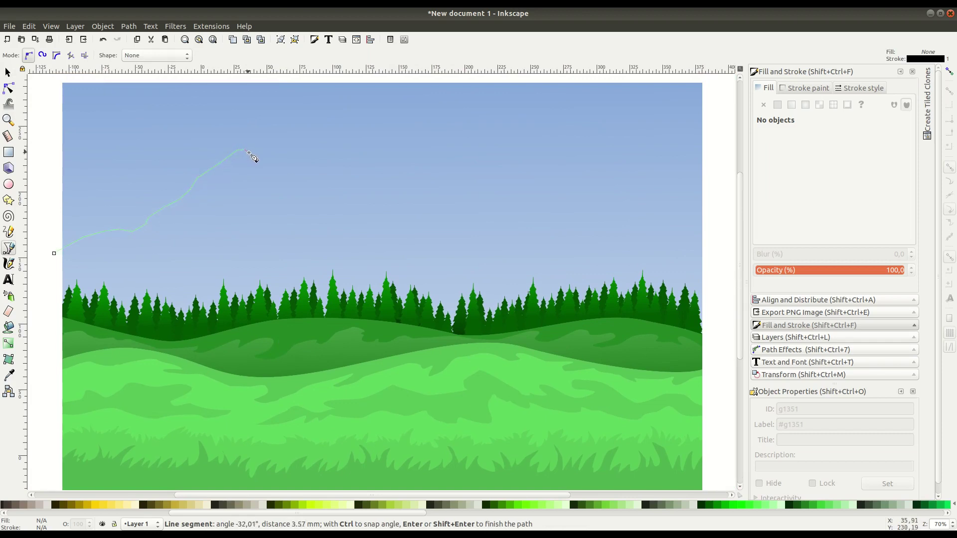
click(351, 213)
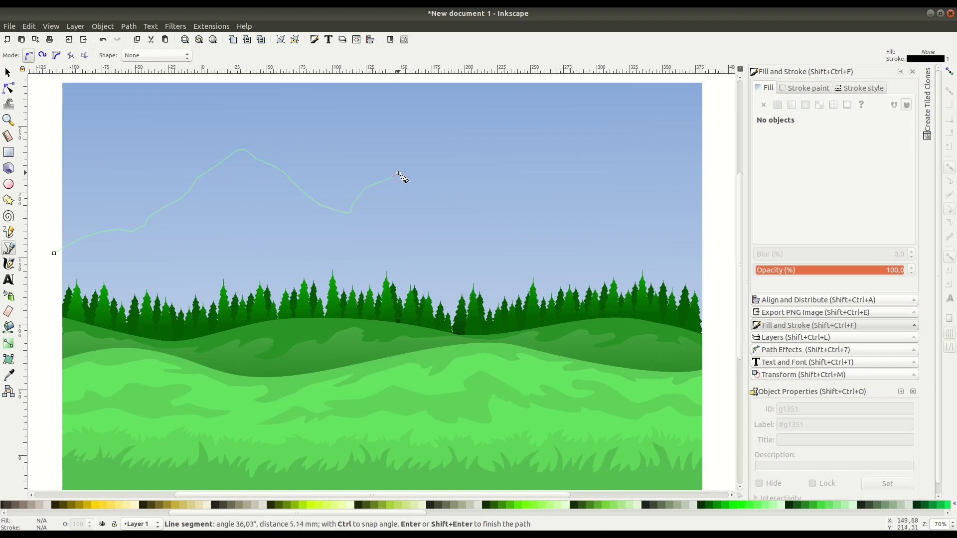
click(442, 137)
click(454, 145)
click(551, 228)
click(562, 214)
click(620, 167)
click(639, 148)
click(646, 149)
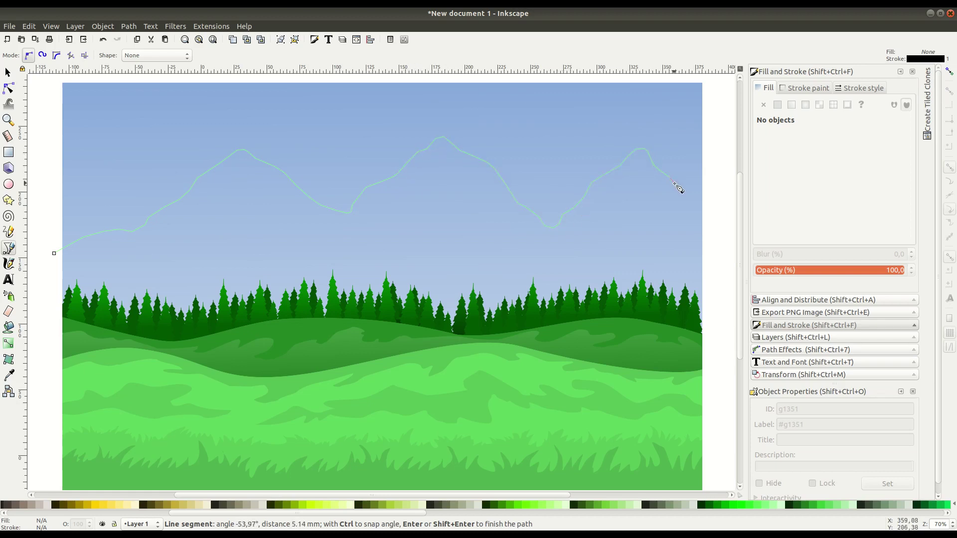
Close the mountain outline with corners below the page's bottom edge
key(minus)
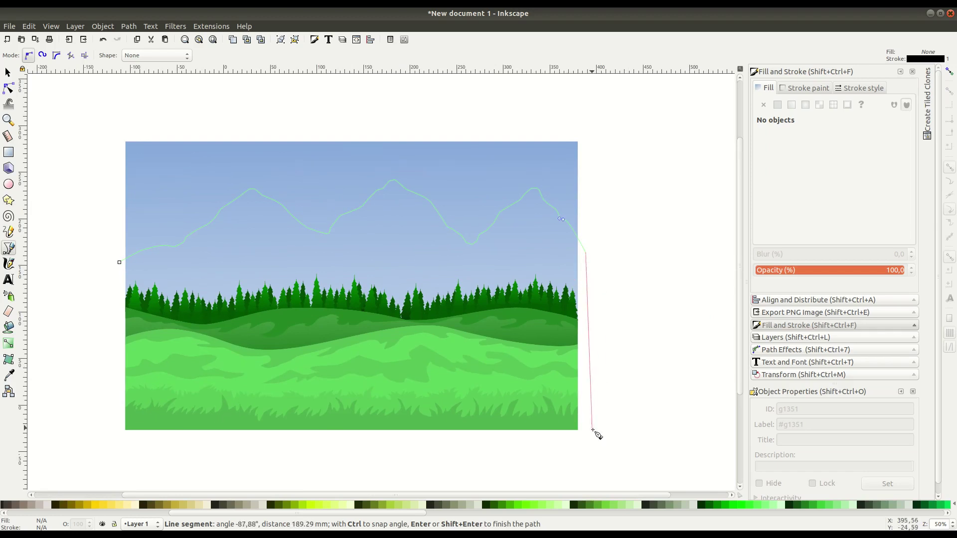
click(590, 443)
click(104, 443)
click(123, 266)
Intersect a raised sky-rectangle copy with the outline to trim the mountains to the page
key(s)
ctrl+click(256, 233)
key(Home)
shift+click(112, 349)
click(129, 26)
click(148, 111)
key(n)
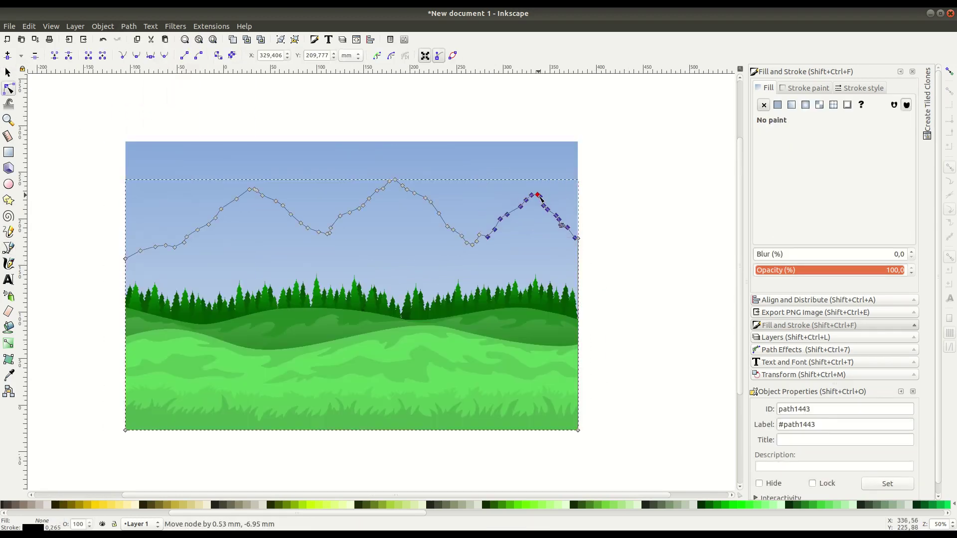
click(613, 218)
key(s)
Fill the mountains flat light grey, lower them behind the trees and grass, and start tracing the shading
click(246, 196)
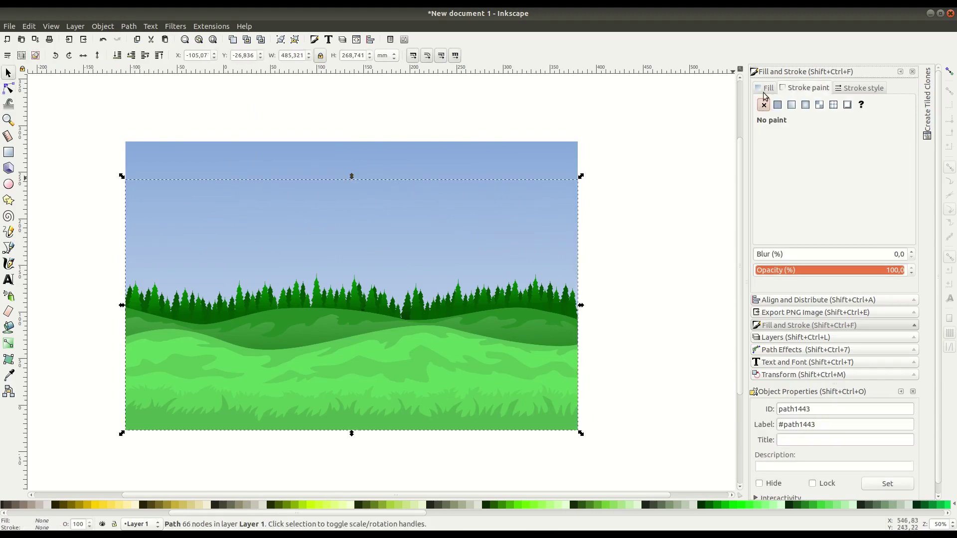
click(778, 106)
scroll(289, 505, left, 5)
click(70, 506)
click(117, 55)
click(58, 304)
key(plus)
drag(263, 300, 306, 312)
key(b)
click(58, 274)
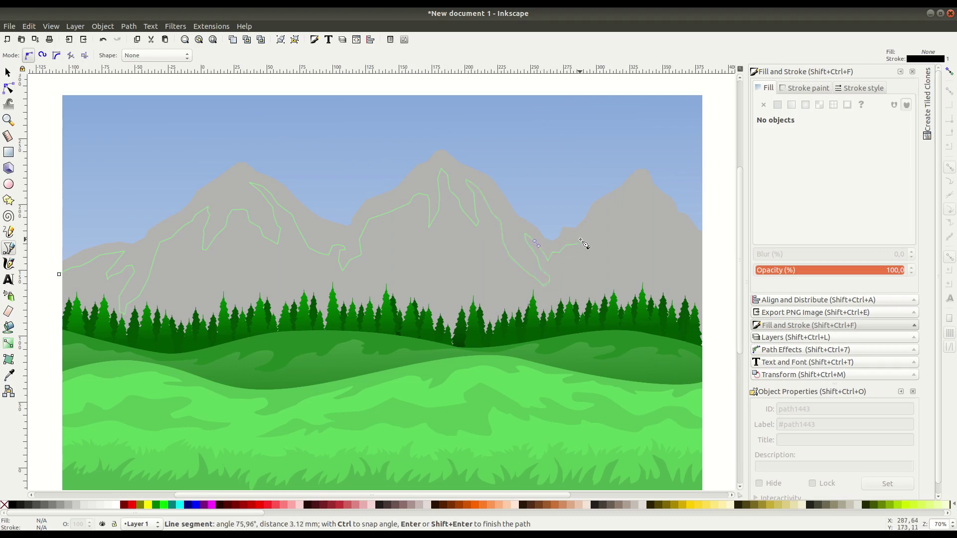
Finish the mountain shading outline along the slopes, closing it below the page
click(622, 201)
scroll(477, 208, right, 5)
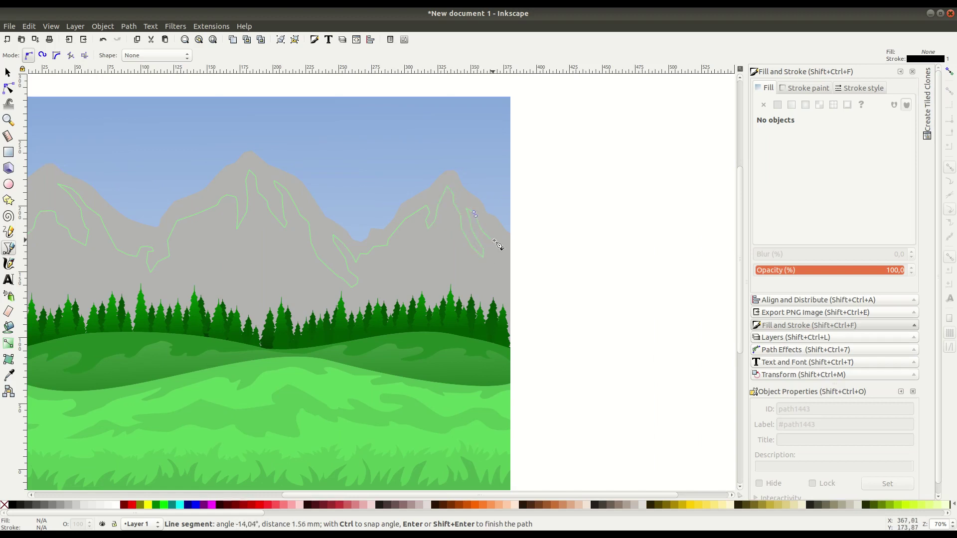
click(530, 284)
ctrl+scroll(536, 324, down, 1)
scroll(529, 329, down, 1)
click(542, 443)
click(42, 445)
click(47, 274)
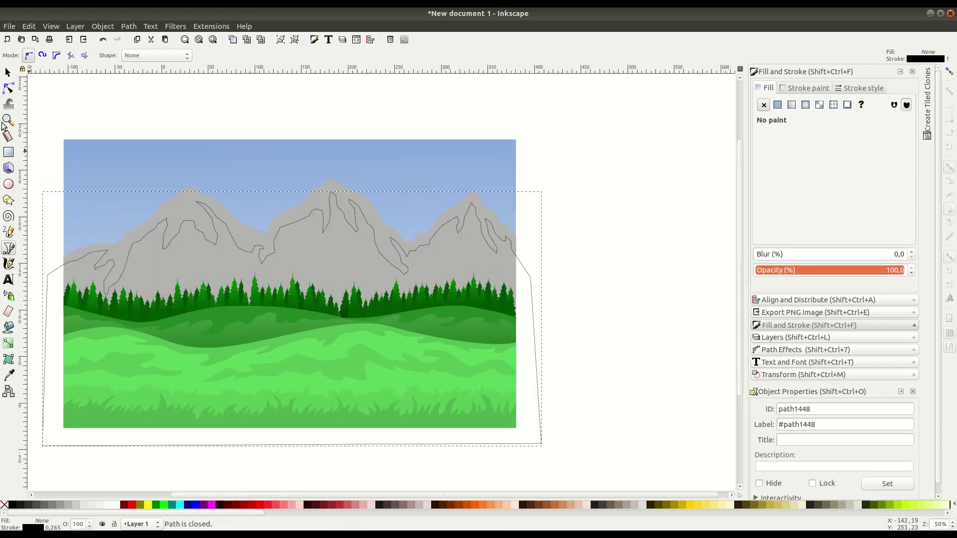
Trim the shading with the sky rectangle and send it behind the trees and grass
click(9, 74)
click(374, 230)
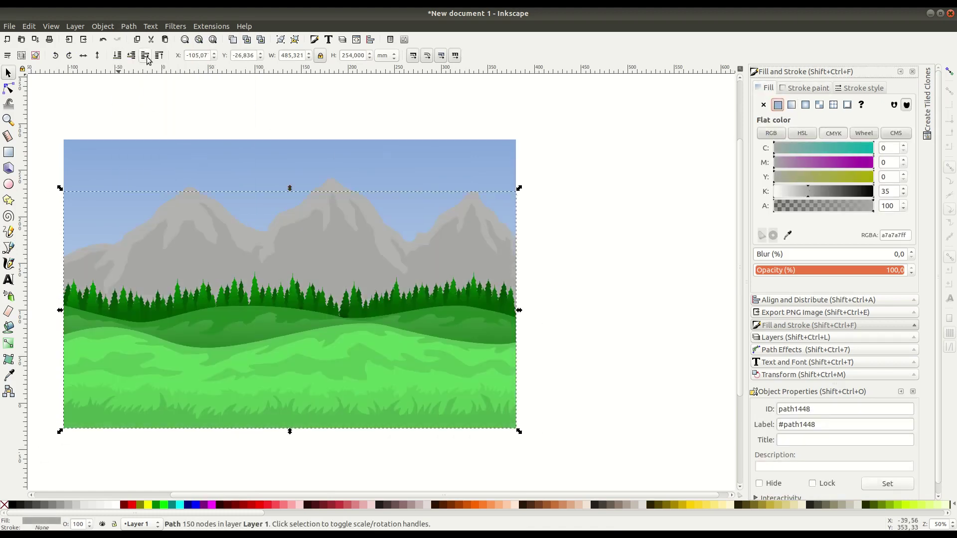
click(540, 288)
key(plus)
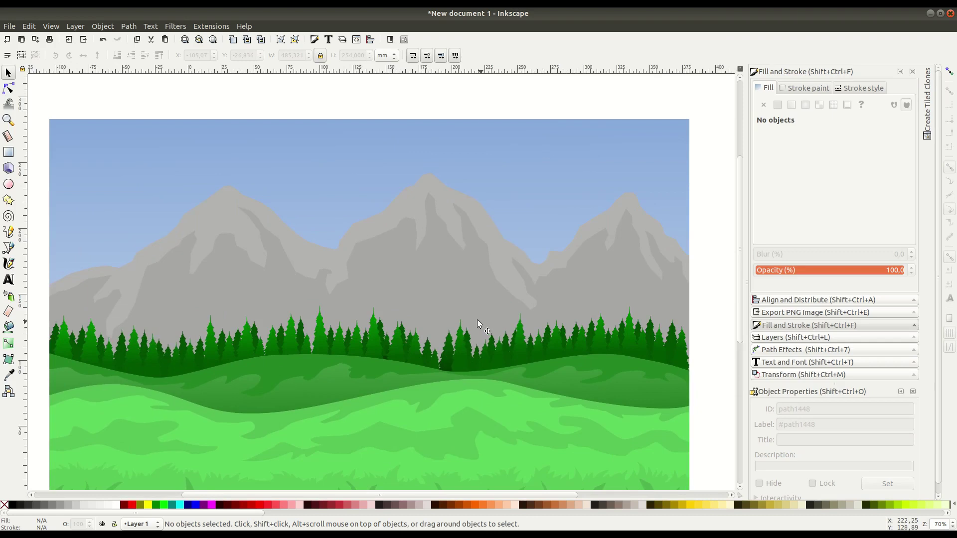
With the Bezier pen, outline a closed jagged crevice on the left mountain
click(8, 249)
click(159, 316)
click(176, 266)
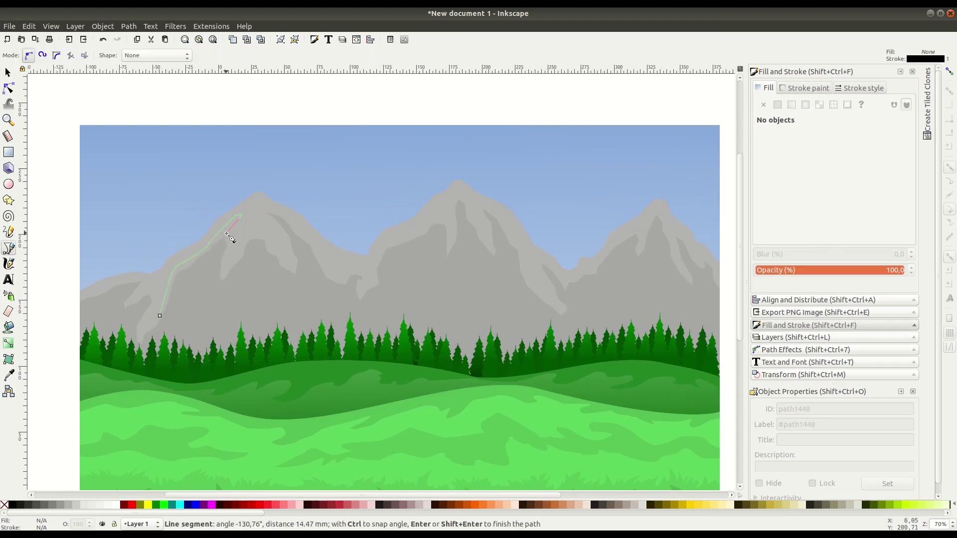
click(227, 234)
scroll(227, 234, up, 1)
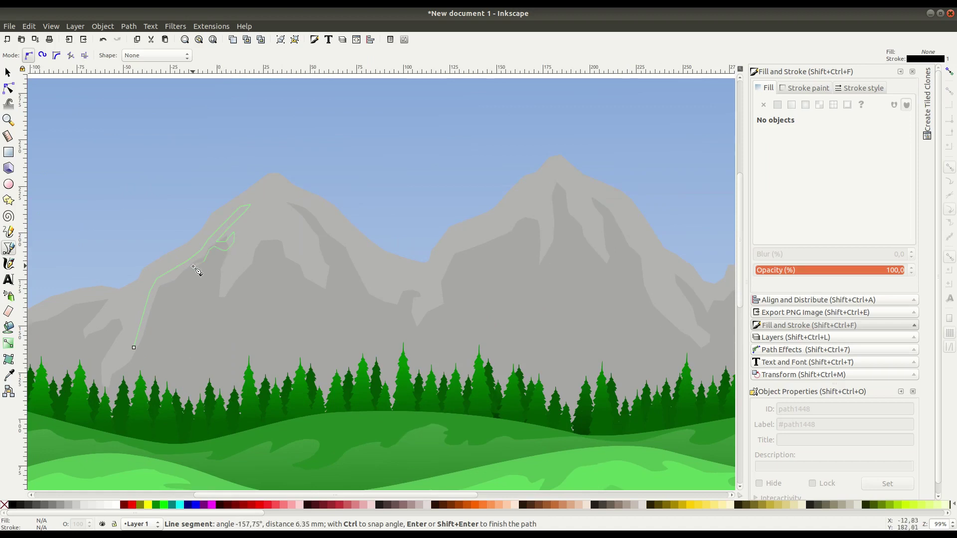
click(170, 300)
click(134, 347)
Draw several more crevice shapes on the left mountain, including a small one on the far left
click(181, 375)
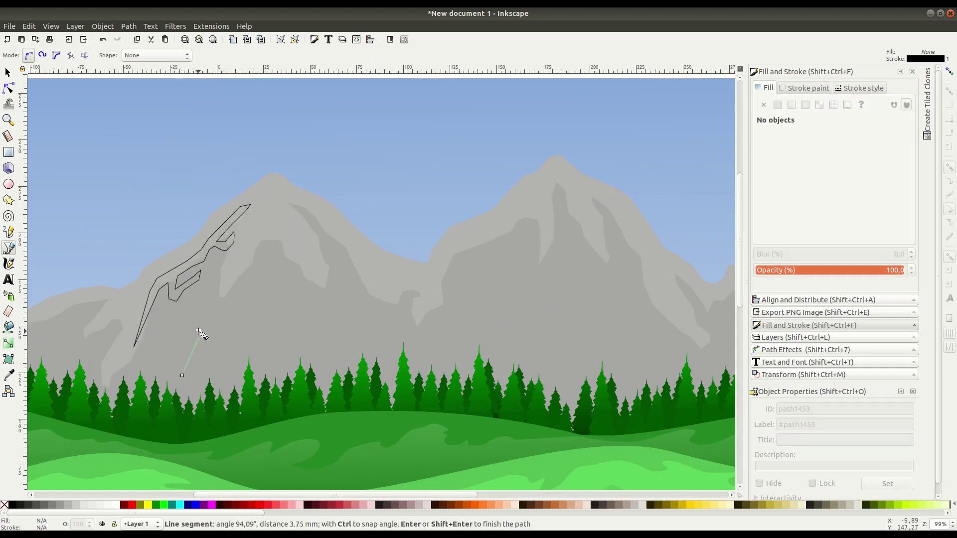
click(182, 376)
click(270, 277)
click(270, 277)
click(299, 276)
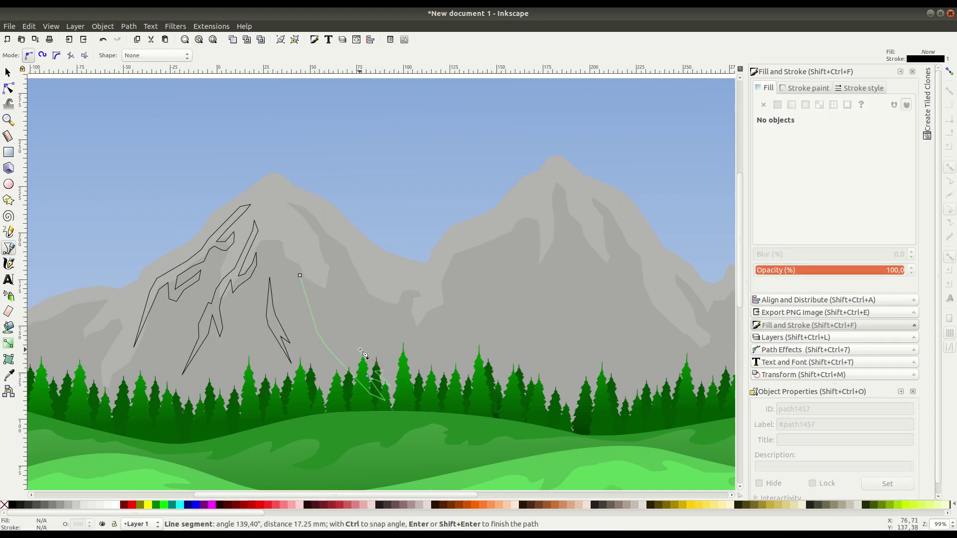
click(299, 275)
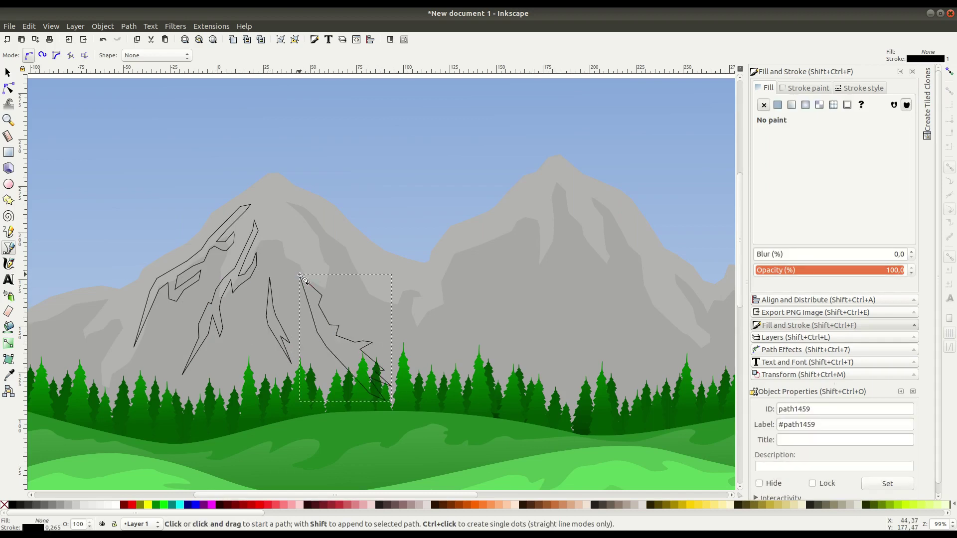
click(286, 203)
click(286, 204)
click(54, 319)
click(53, 319)
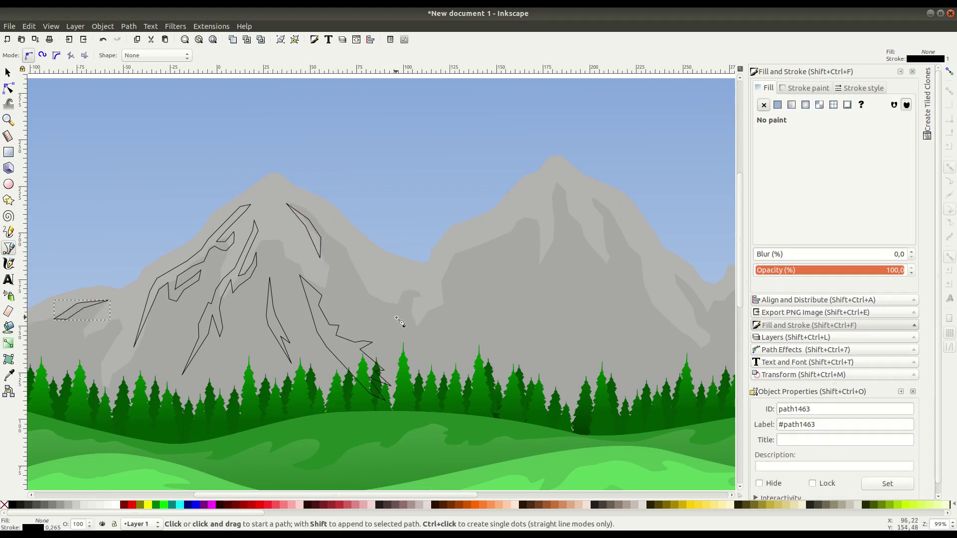
Outline crevice shapes down the middle peak
click(546, 170)
click(520, 201)
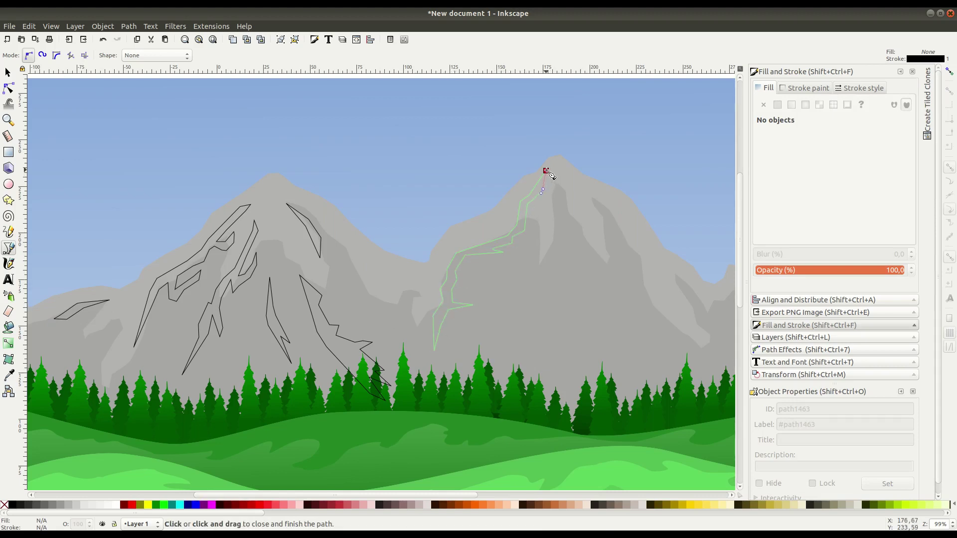
click(546, 171)
click(555, 189)
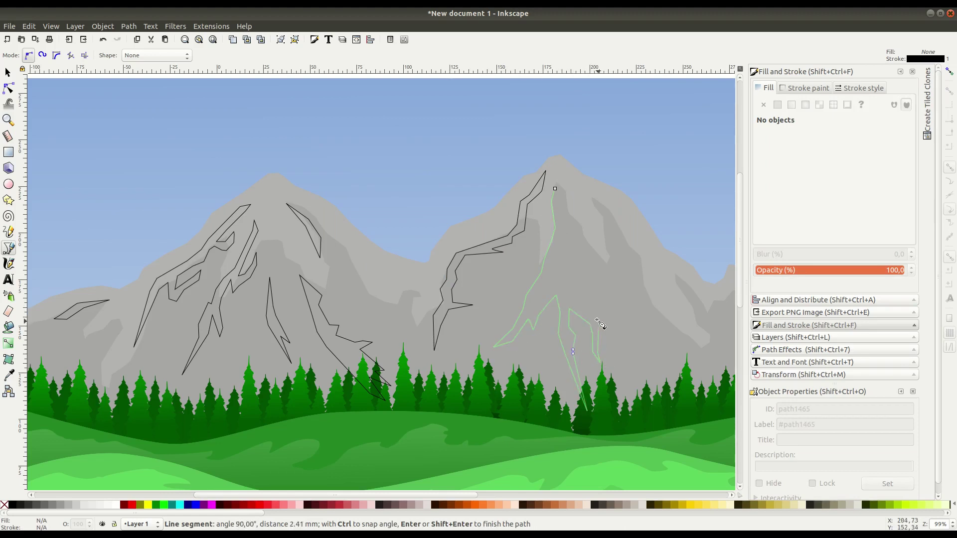
click(554, 189)
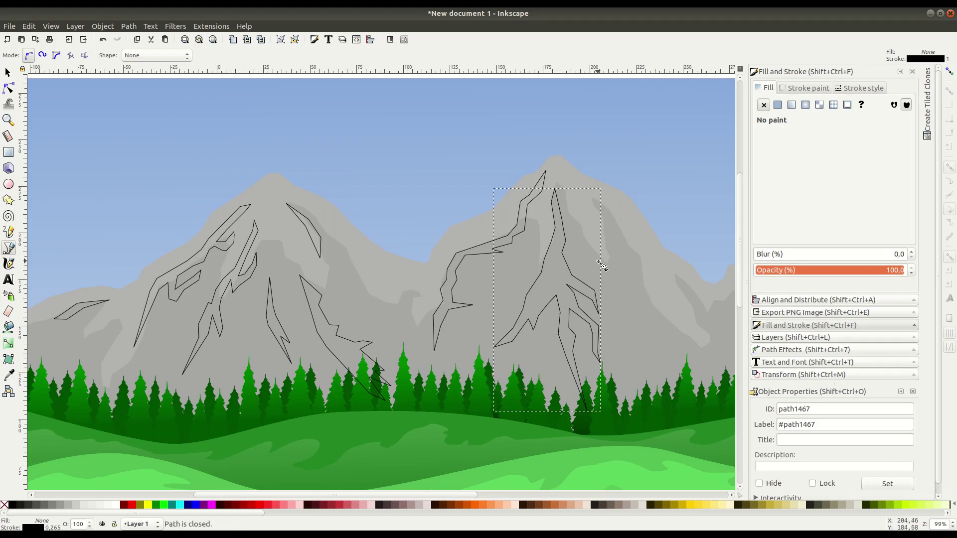
scroll(494, 207, right, 5)
click(491, 194)
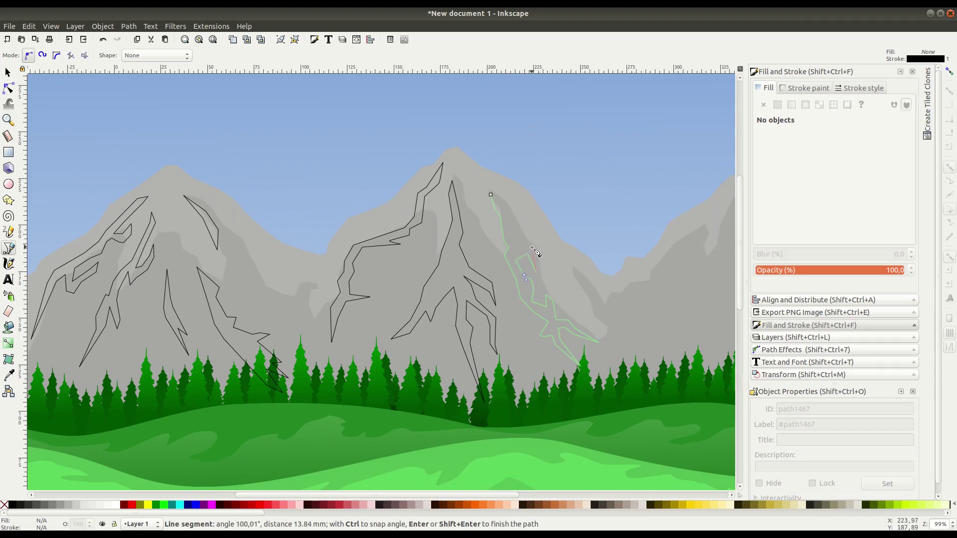
click(491, 195)
Add further crevice outlines across the mountain faces
click(567, 260)
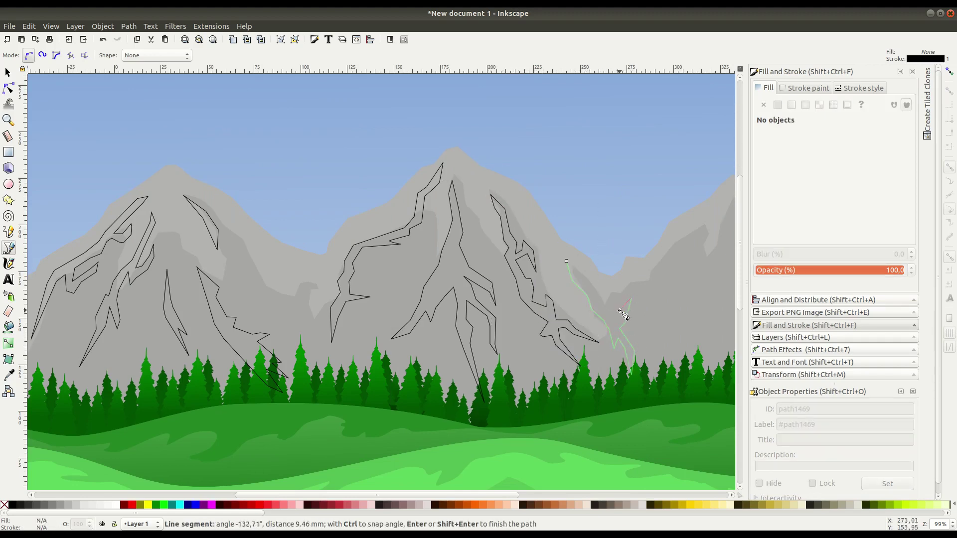
right_click(593, 292)
click(240, 243)
click(262, 297)
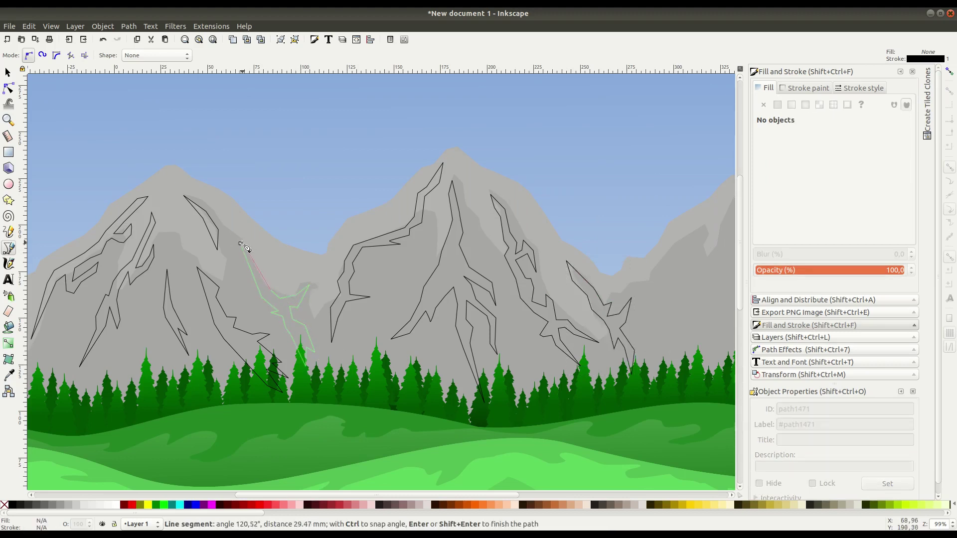
click(242, 244)
scroll(476, 319, right, 8)
scroll(476, 319, up, 1)
click(474, 314)
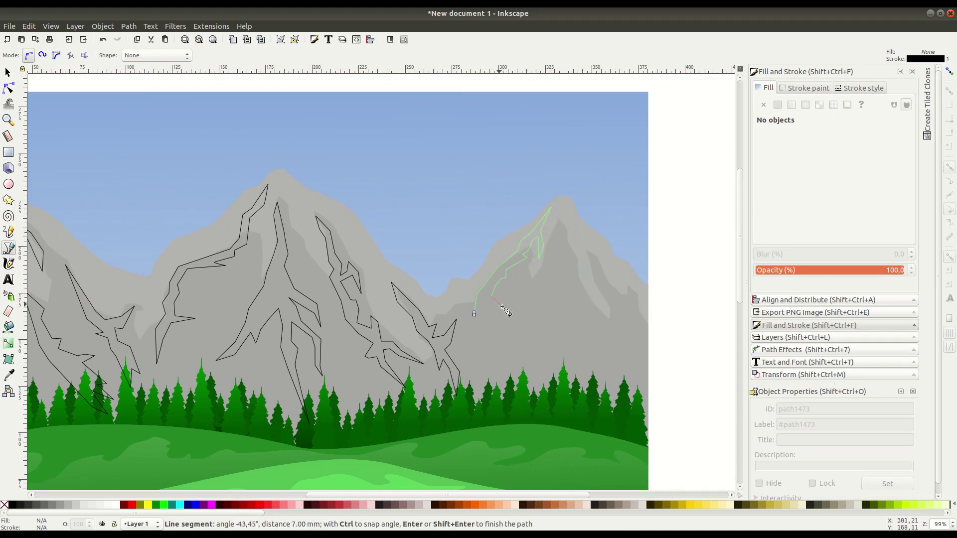
click(474, 315)
Trace the final crevice shapes on the right peak
click(558, 222)
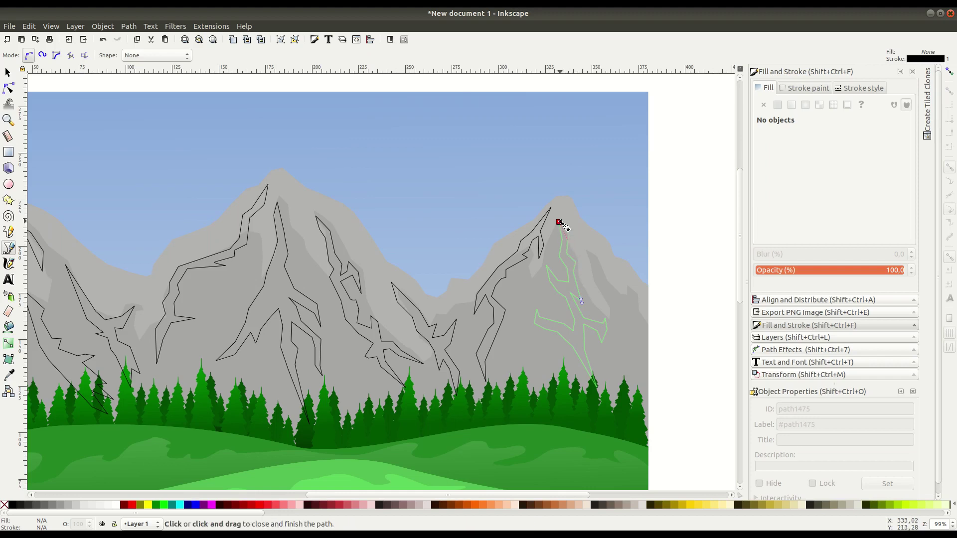
click(558, 222)
click(511, 231)
click(533, 287)
click(512, 231)
click(538, 250)
click(567, 341)
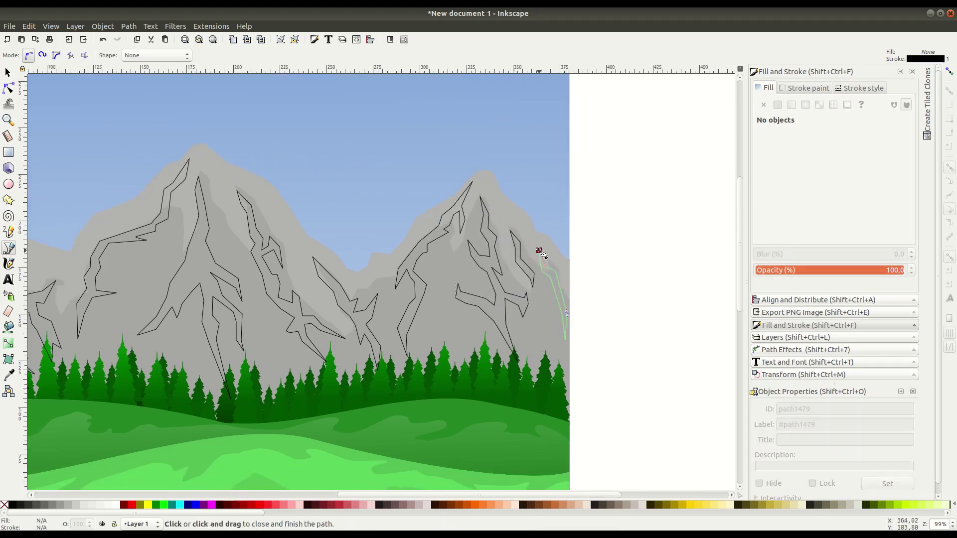
Switch to the Selector and start selecting the crevice shapes
click(539, 250)
key(s)
shift+click(523, 270)
shift+click(484, 272)
Select the remaining crevices and remove their black outlines
shift+click(409, 269)
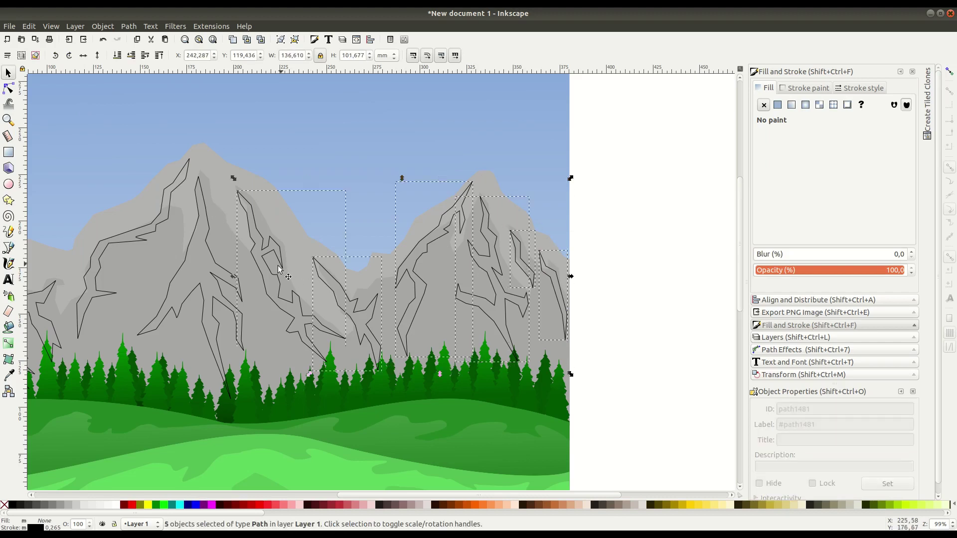
shift+click(277, 265)
scroll(277, 265, left, 10)
shift+click(352, 242)
shift+click(305, 292)
shift+click(239, 260)
shift+click(115, 299)
click(805, 88)
click(763, 105)
Group the 15 crevice shapes and raise the group above the mountains
click(103, 26)
click(114, 100)
click(145, 56)
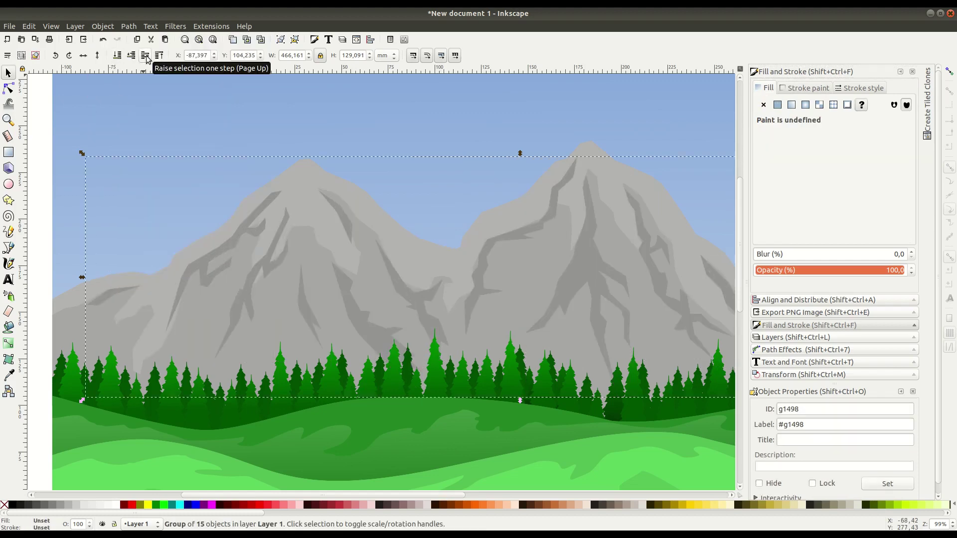
click(373, 282)
key(minus)
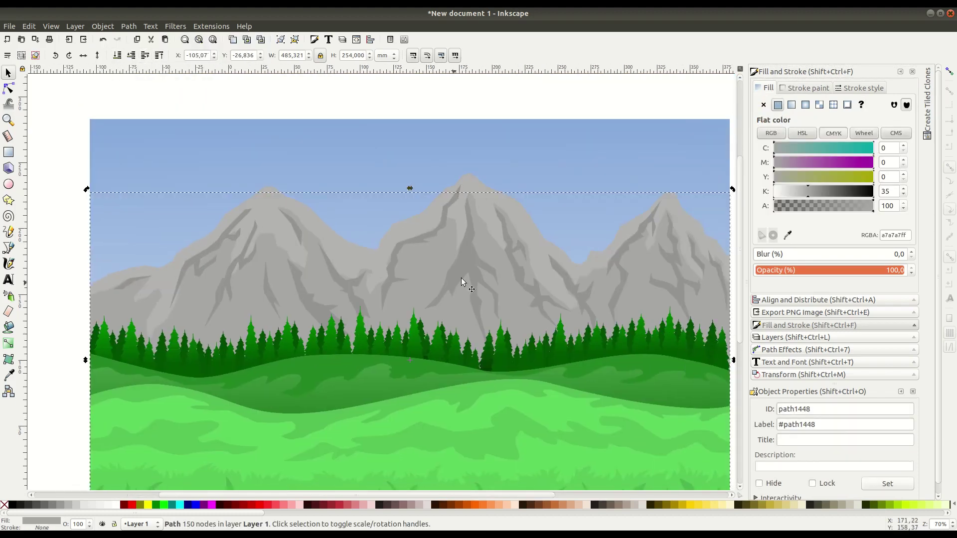
Give the crevice group a flat, slightly darker shading grey fill
click(474, 267)
click(544, 192)
click(455, 202)
click(811, 195)
drag(811, 195, 815, 194)
click(459, 115)
scroll(339, 255, up, 1)
Fill the grey mountain range with a peak-to-base gradient ending in opaque darker grey
click(270, 302)
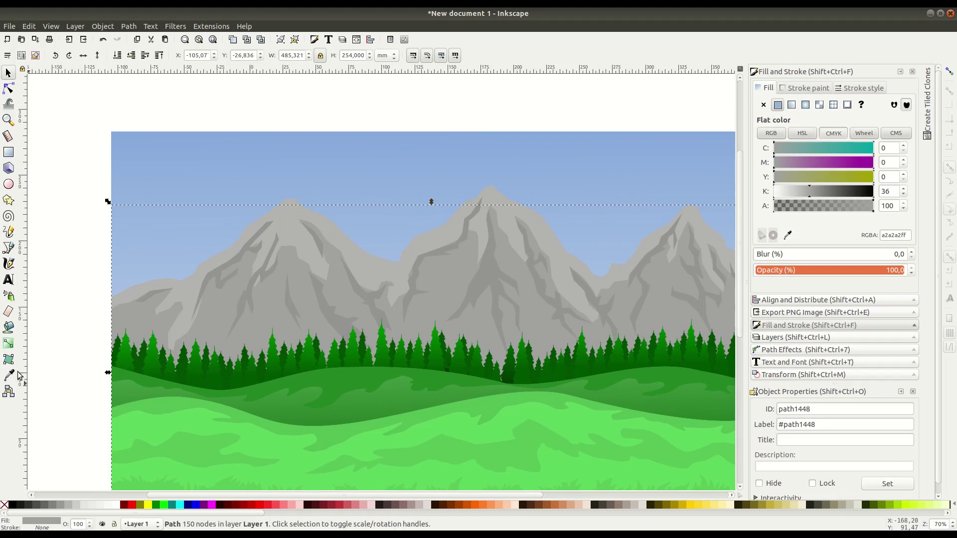
key(g)
drag(504, 236, 512, 392)
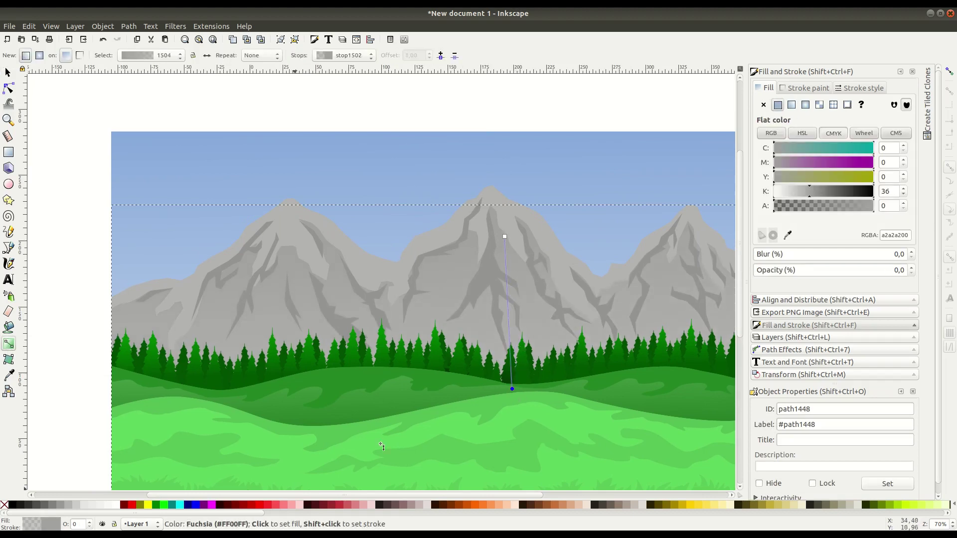
click(42, 503)
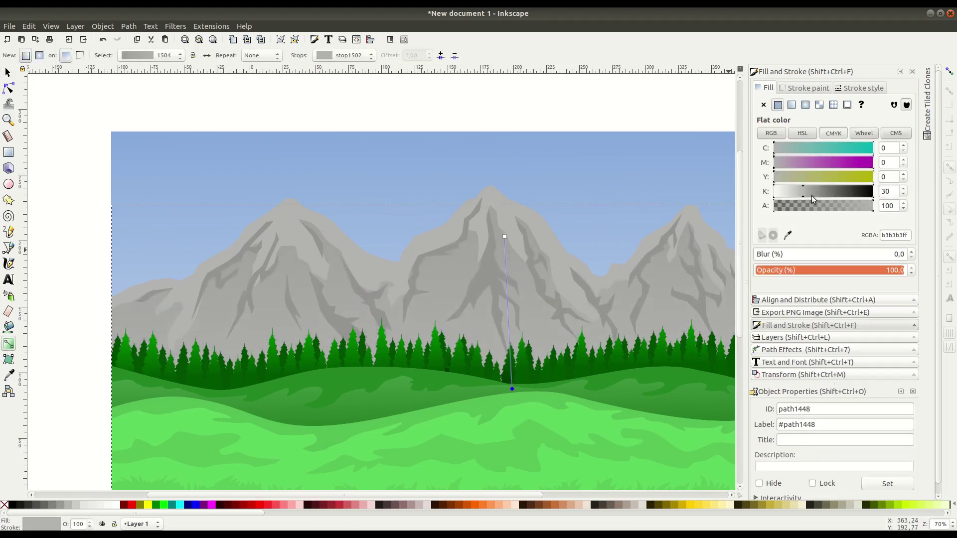
drag(812, 195, 814, 194)
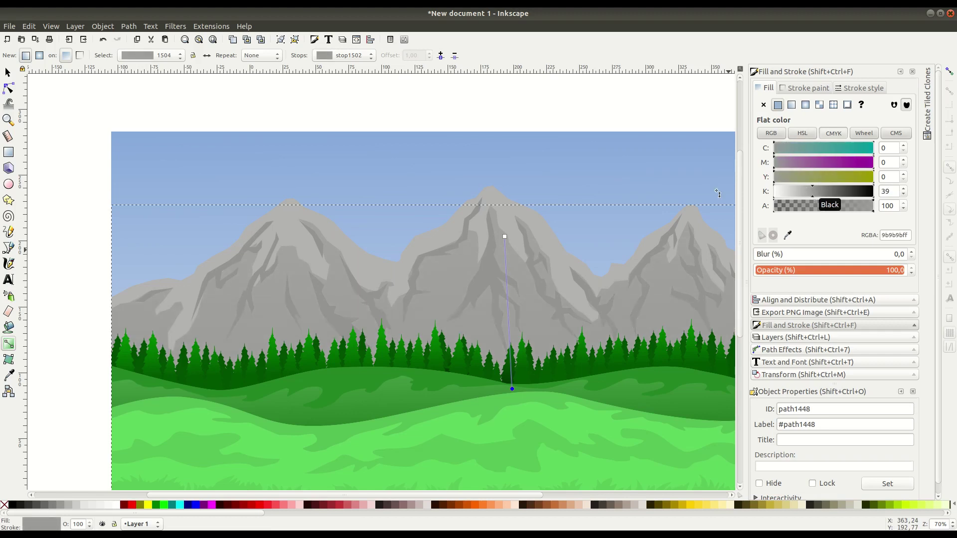
key(Escape)
key(s)
click(349, 267)
click(74, 229)
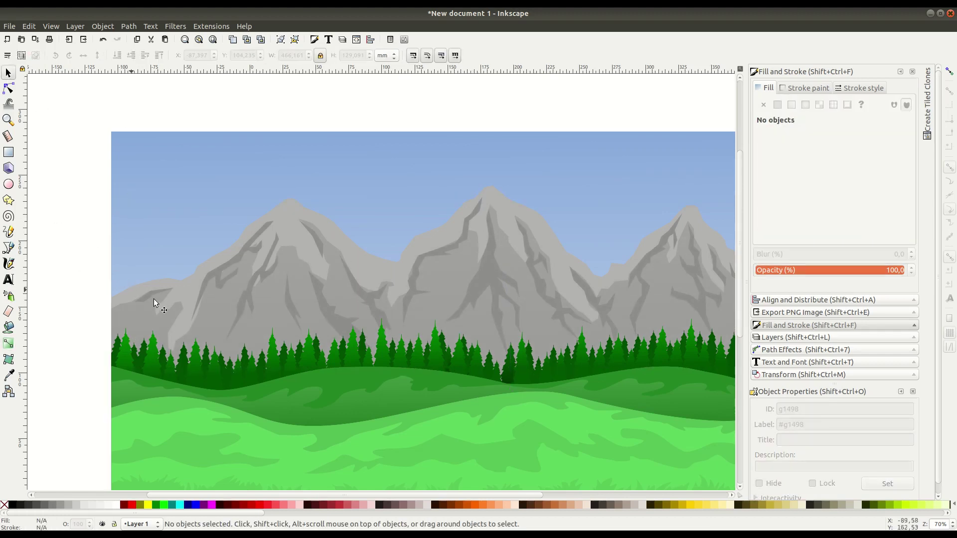
Trace a jagged snow line across the leftmost peak's slope with the Bezier tool
key(b)
scroll(263, 302, up, 1)
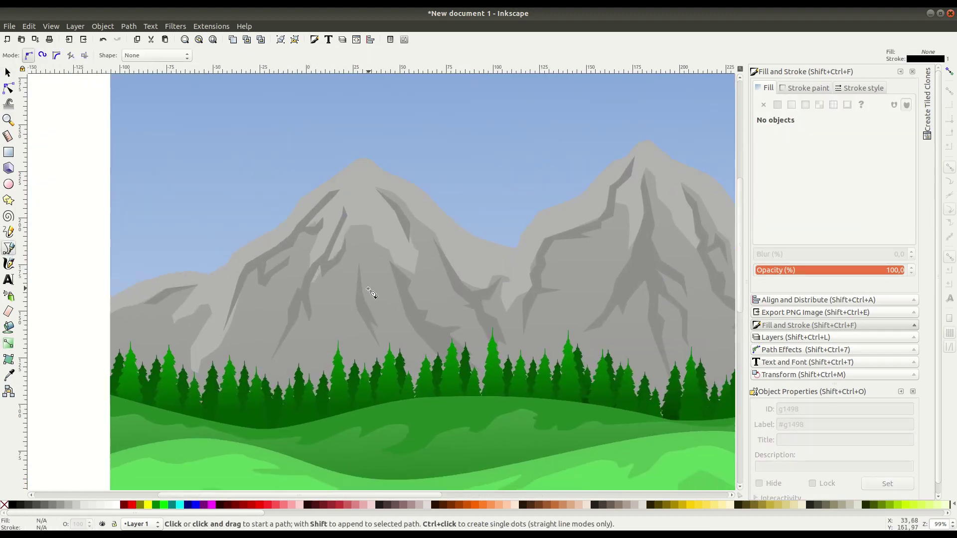
click(239, 252)
click(342, 188)
click(335, 207)
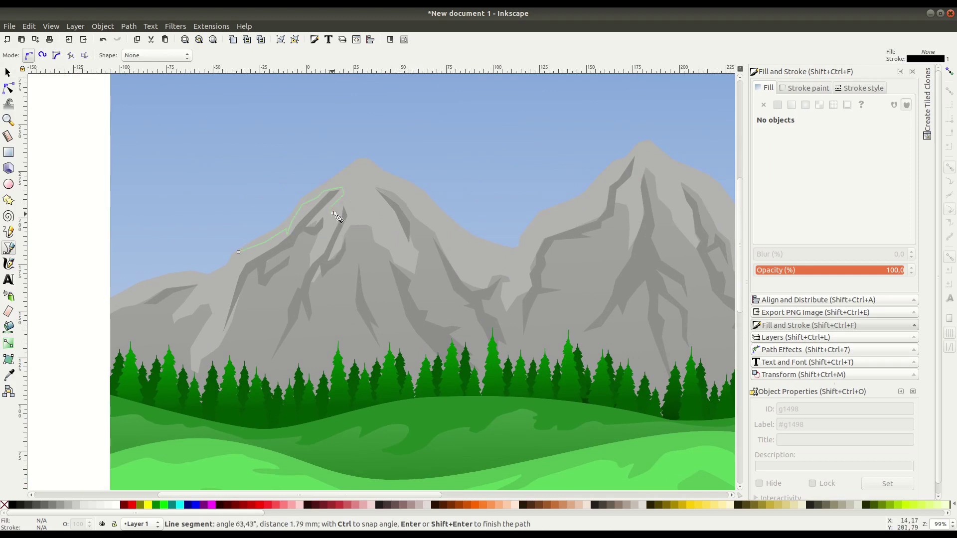
click(360, 167)
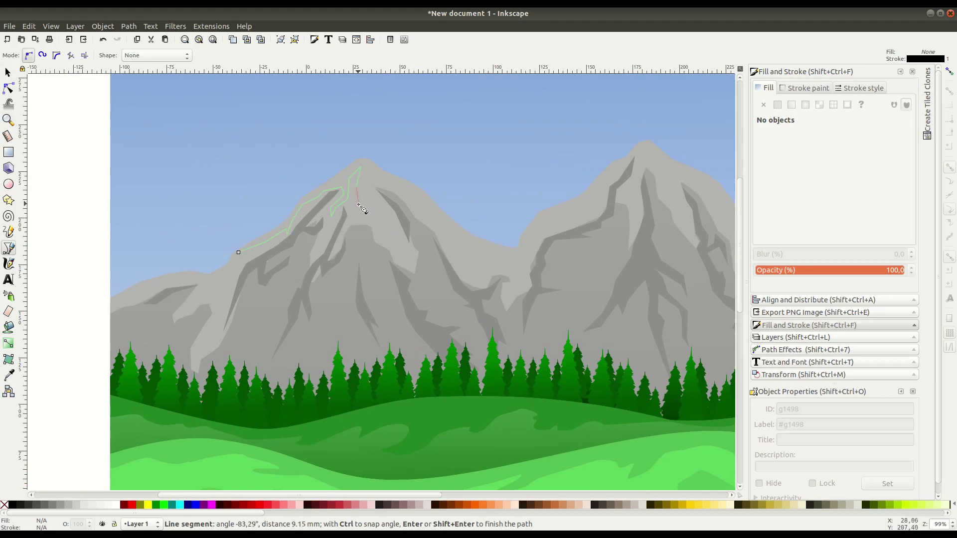
click(405, 259)
click(402, 238)
click(369, 216)
click(372, 175)
Close the snow outline around the sky above the left peak
click(468, 252)
click(435, 159)
click(356, 132)
click(242, 216)
click(238, 252)
key(s)
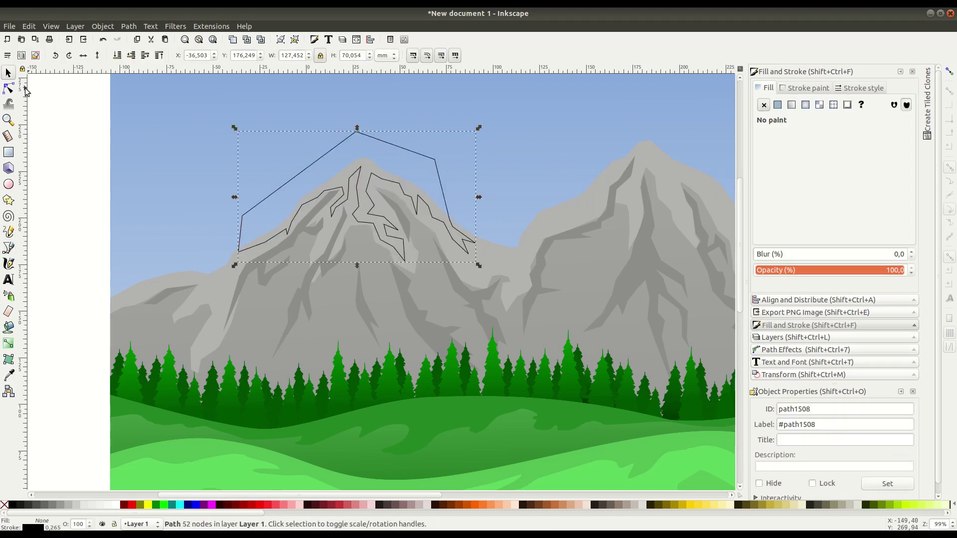
Intersect the outline with the mountain and fill the left snow cap light grey
click(203, 345)
key(ctrl+d)
shift+click(395, 146)
click(128, 26)
click(144, 113)
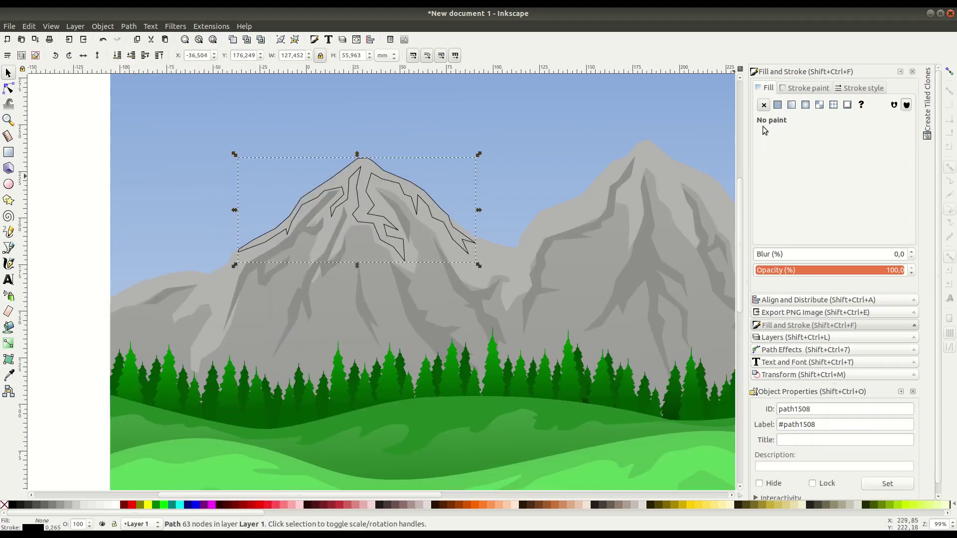
click(778, 105)
Trace a jagged snow line up the second peak to its summit
scroll(421, 263, right, 5)
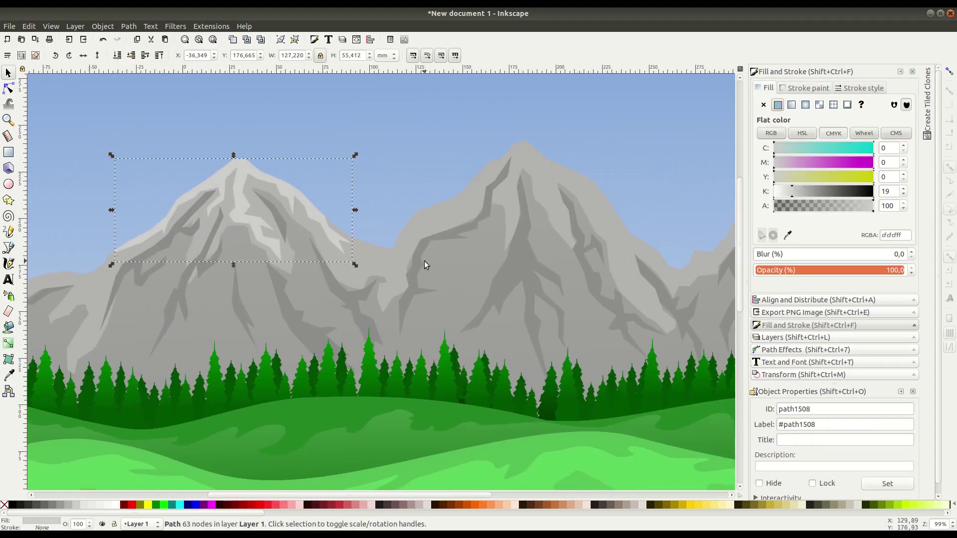
key(b)
click(409, 214)
click(395, 237)
click(431, 216)
click(417, 233)
click(458, 204)
click(486, 184)
click(496, 168)
click(518, 148)
click(514, 168)
click(514, 216)
Zigzag the snow line down the second peak's right ridge and close it over the sky
click(527, 145)
click(535, 150)
click(544, 184)
click(541, 163)
click(565, 174)
click(586, 189)
click(596, 229)
click(593, 197)
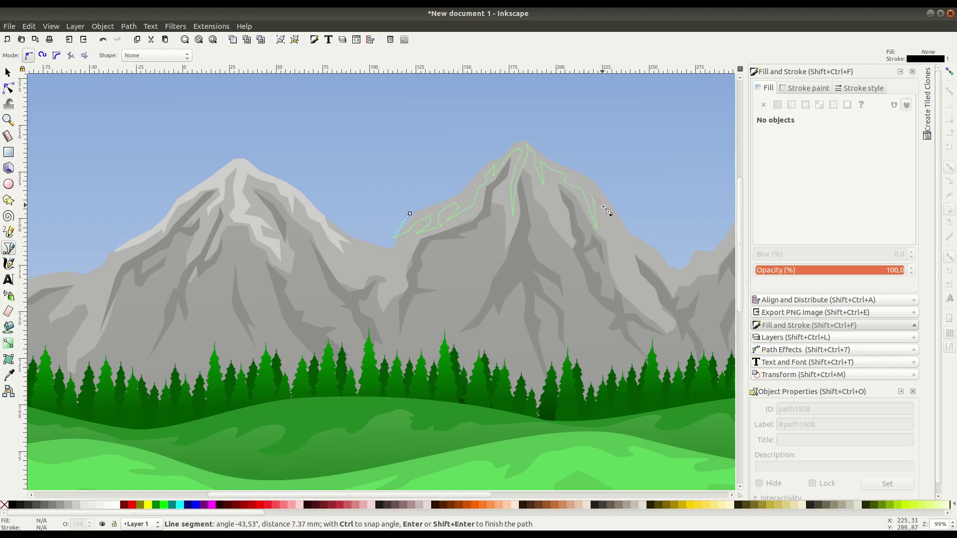
click(627, 261)
click(659, 262)
click(622, 177)
click(520, 115)
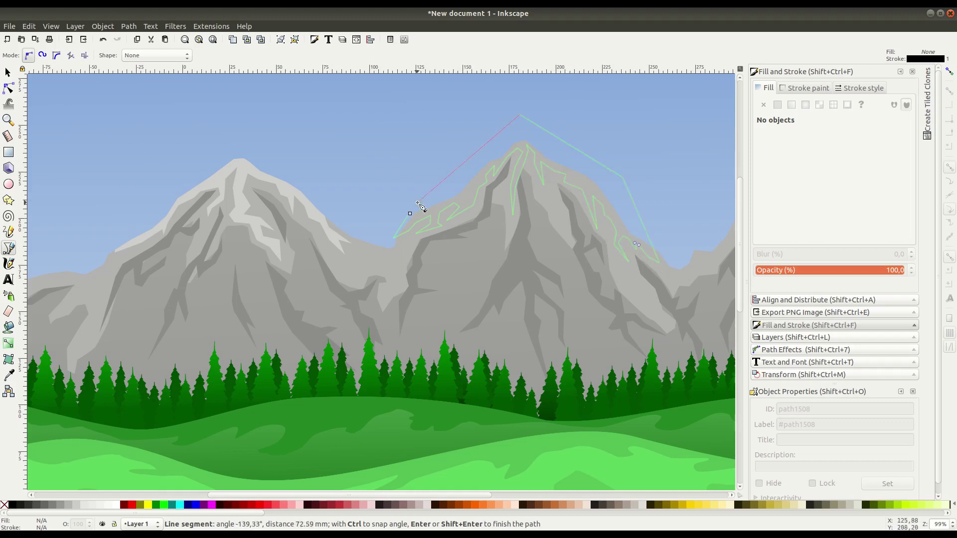
click(417, 202)
click(394, 238)
Cut the second outline to the mountain's shape and make that snow cap light grey
click(7, 73)
right_click(369, 253)
click(399, 346)
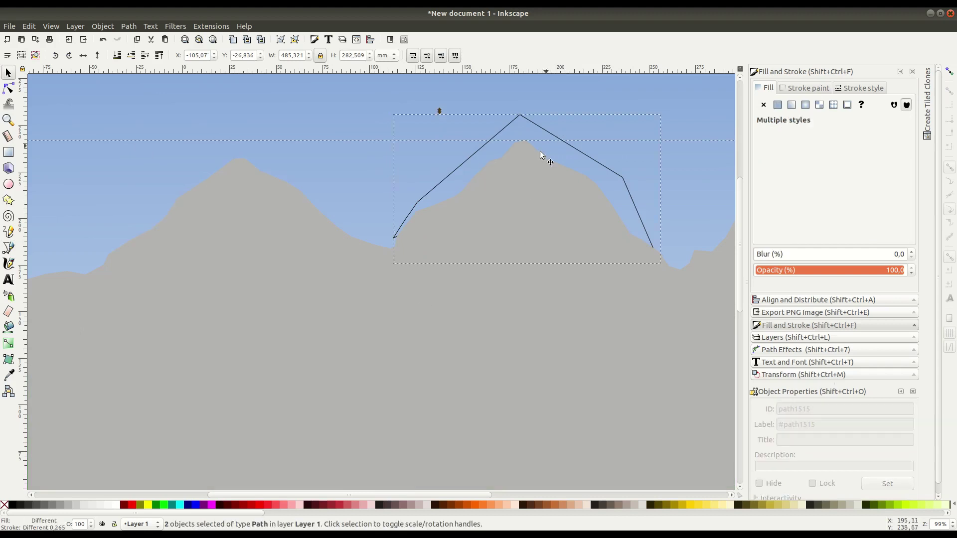
click(777, 105)
drag(803, 194, 793, 195)
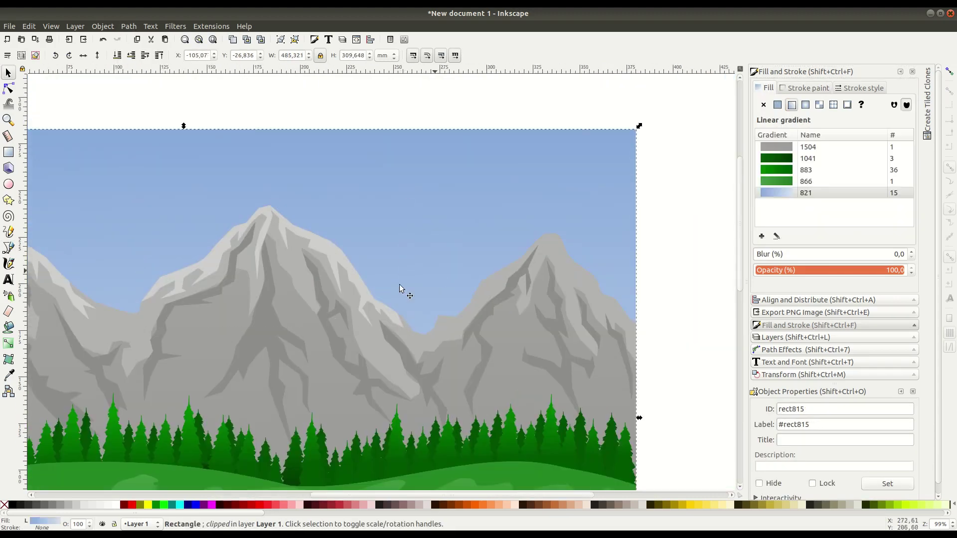
key(n)
click(193, 274)
click(171, 298)
click(220, 120)
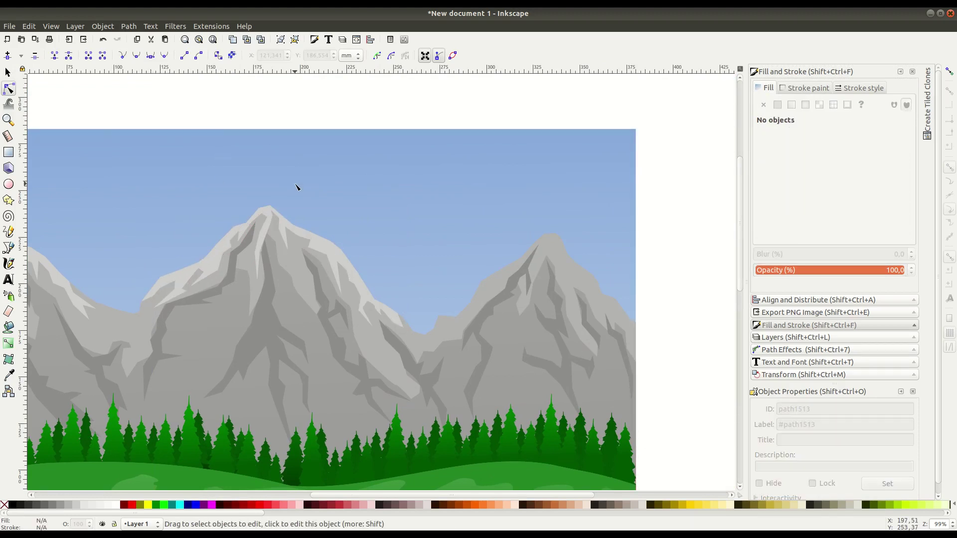
Draw a small triangular snow sliver near the left peak
key(b)
scroll(299, 279, left, 10)
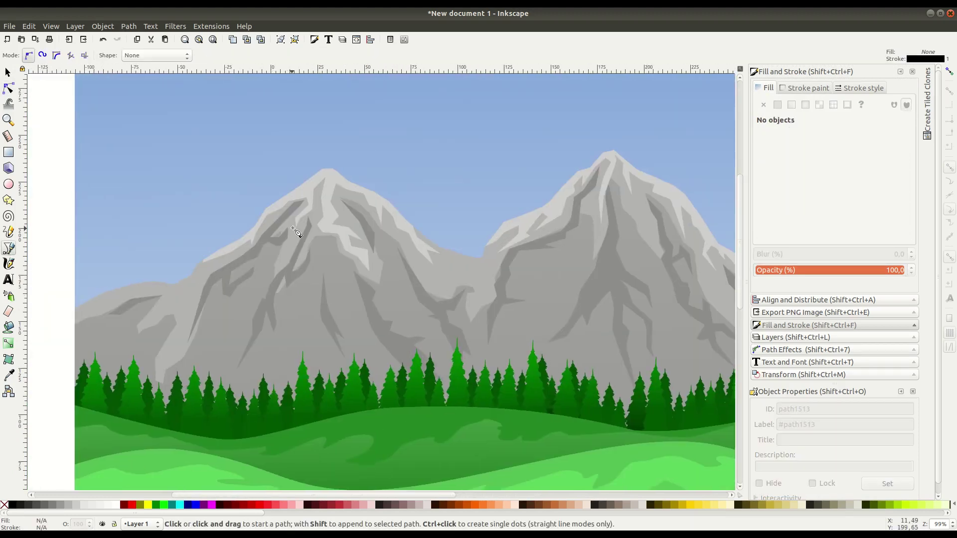
click(296, 230)
click(274, 272)
click(306, 221)
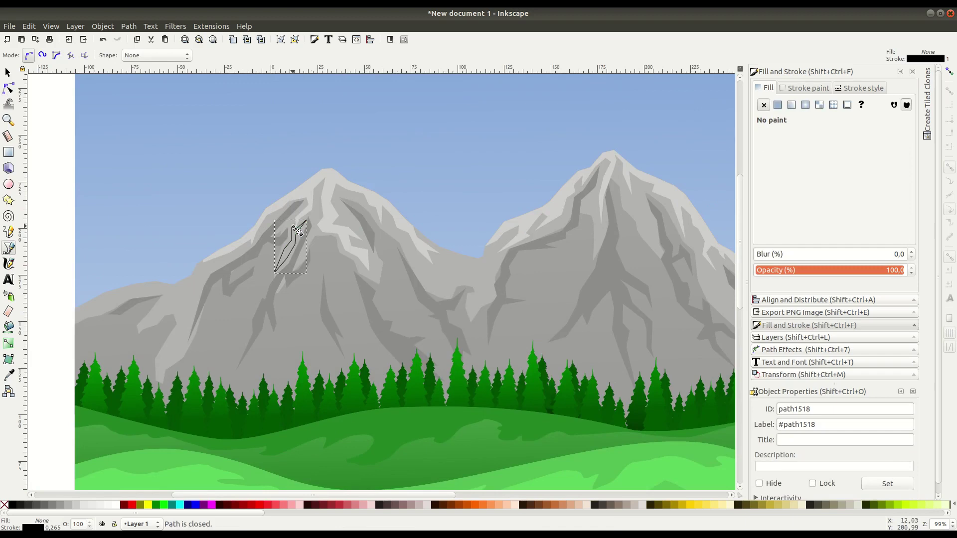
Draw a snow patch lower on the left slope and union it into the snow cap
scroll(235, 332, up, 2)
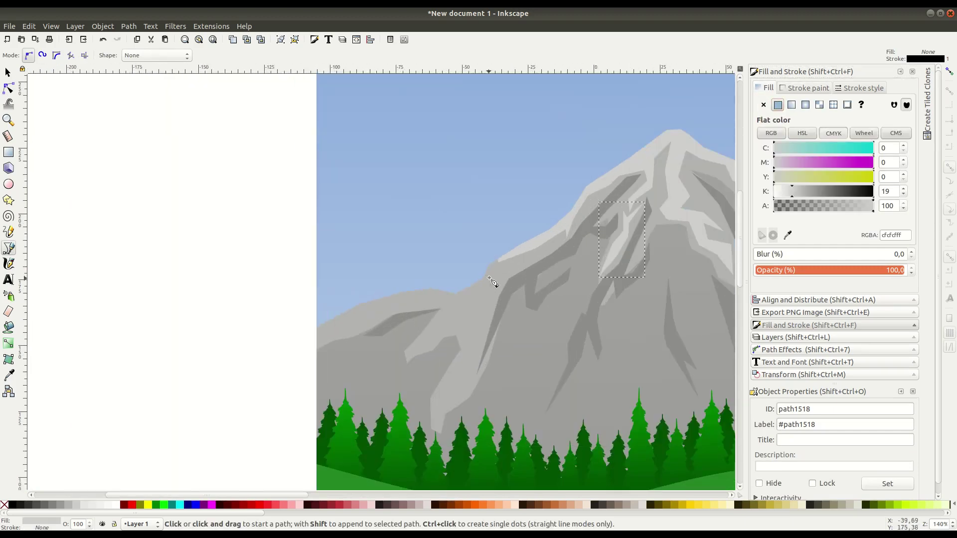
click(492, 262)
click(490, 282)
click(432, 340)
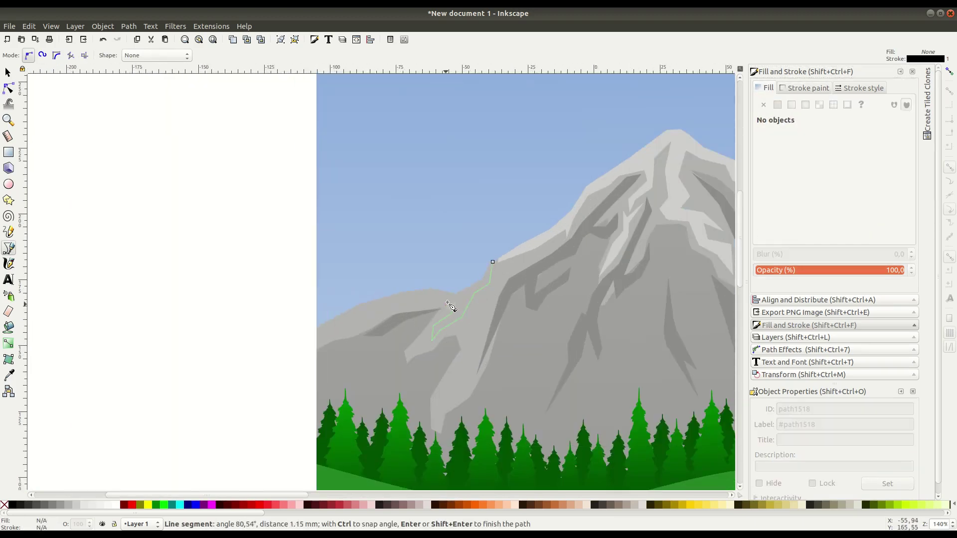
click(493, 262)
shift+click(471, 239)
click(129, 26)
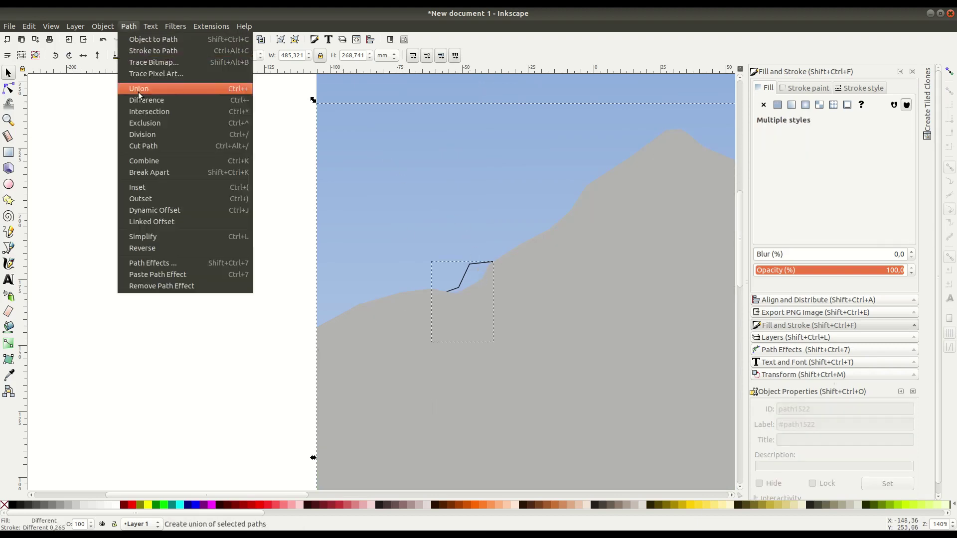
click(139, 90)
click(574, 298)
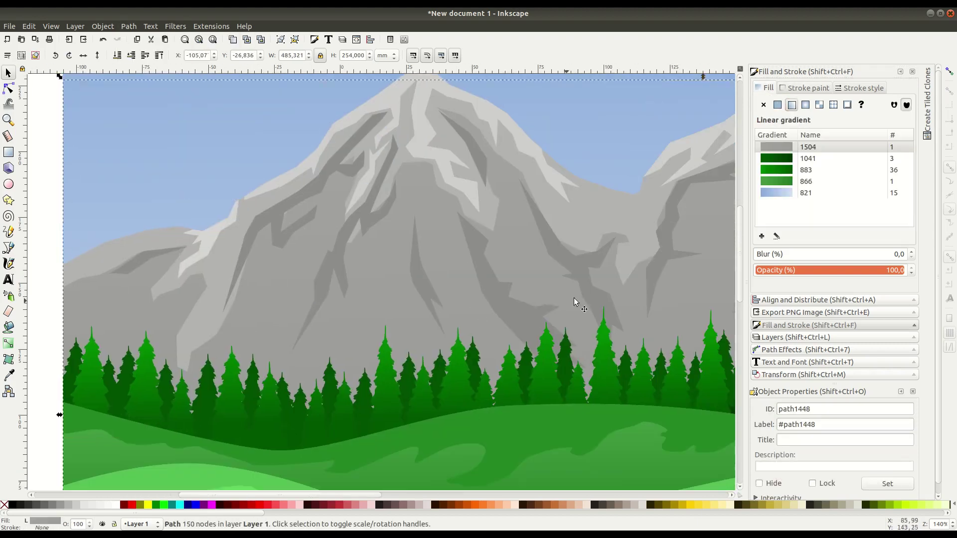
scroll(363, 356, up, 4)
Draw a closed snow outline from the right mountain's slope up over its summit
scroll(420, 218, right, 15)
scroll(420, 217, up, 3)
key(b)
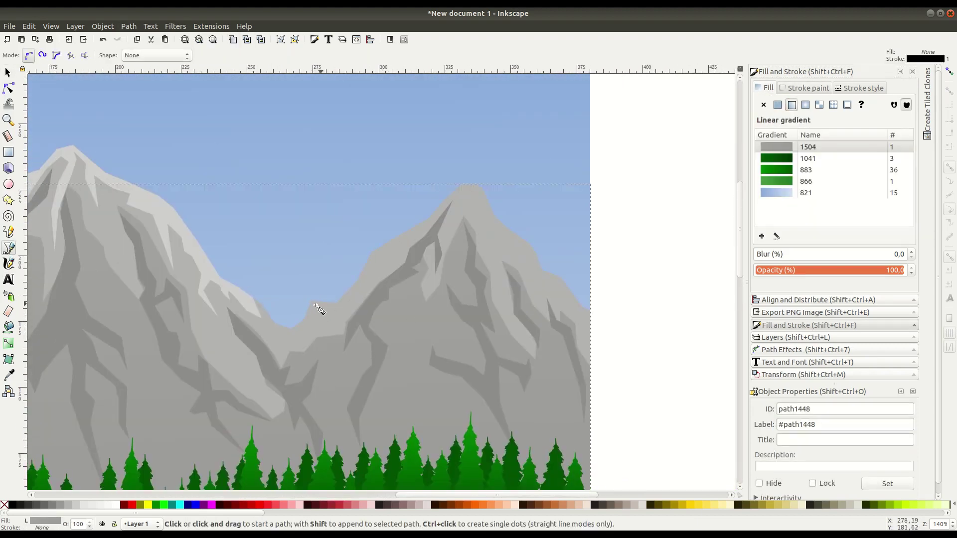
click(311, 301)
click(330, 309)
click(325, 328)
click(338, 312)
click(376, 271)
click(376, 265)
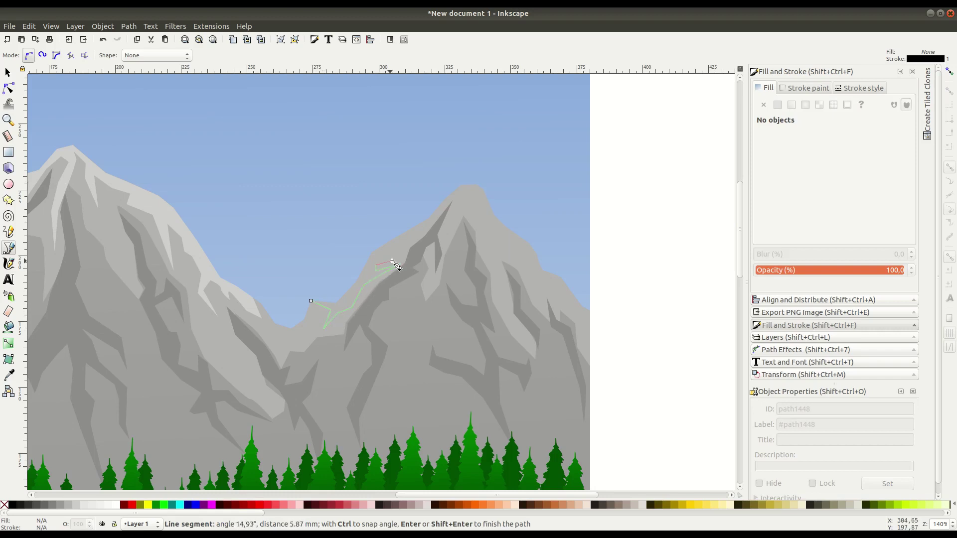
click(400, 246)
click(472, 177)
click(322, 230)
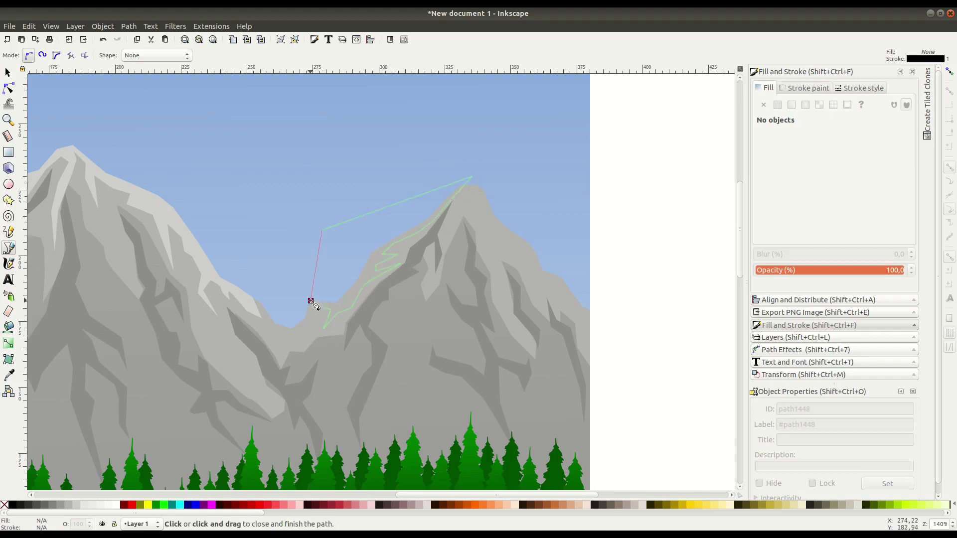
click(311, 301)
key(s)
Cut the outline against the mountains and fill the result flat light grey
shift+click(539, 316)
click(129, 25)
click(145, 96)
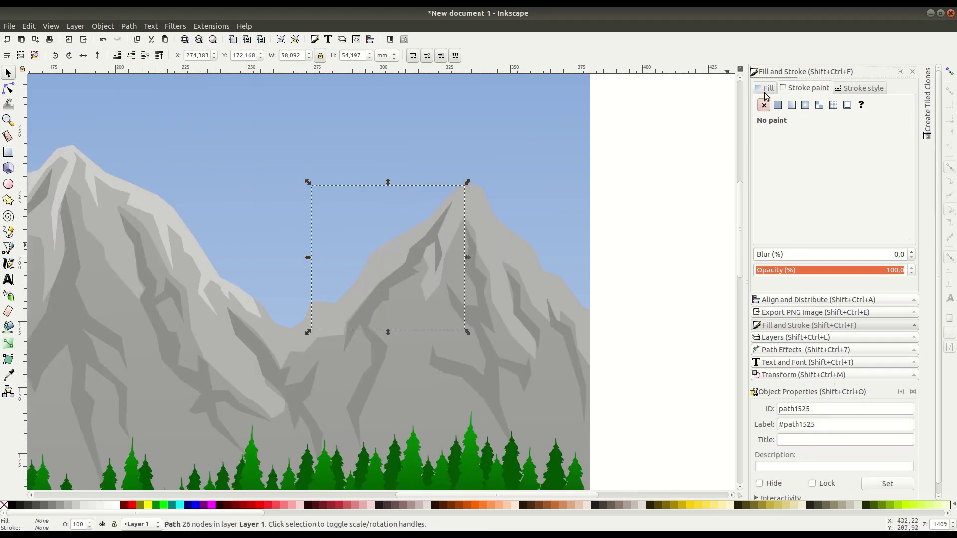
click(778, 105)
click(796, 194)
Trace a closed jagged streak shape on the right mountain's left slope
click(9, 249)
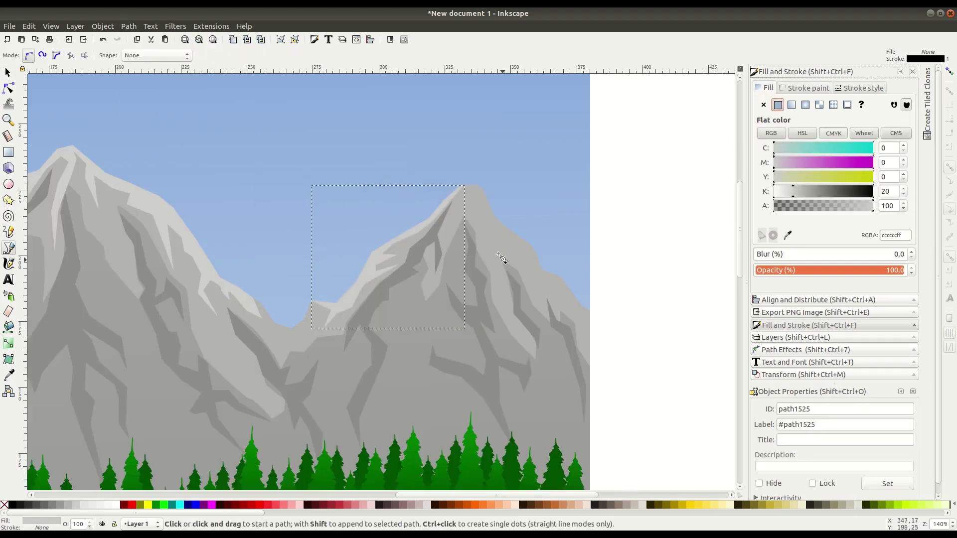
click(418, 278)
click(396, 287)
click(387, 305)
click(390, 339)
click(400, 362)
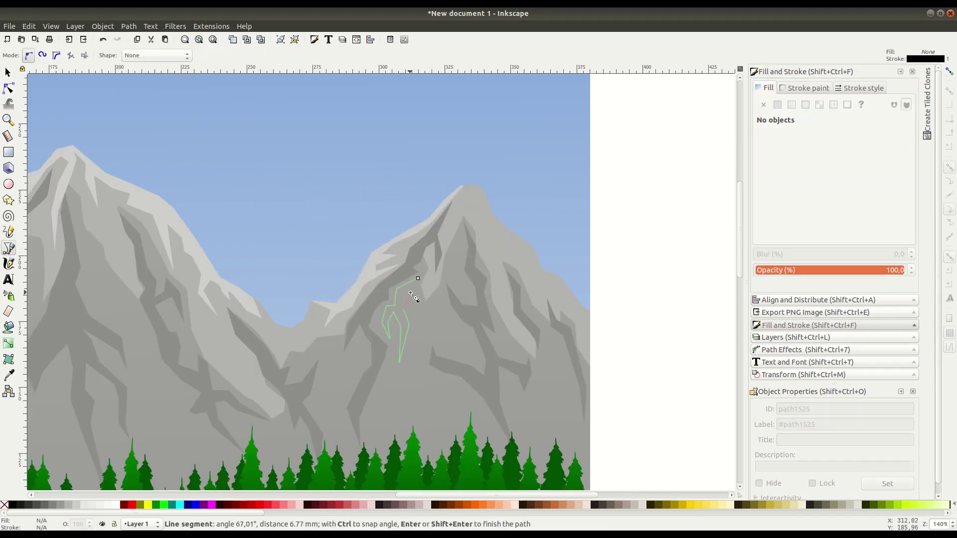
click(429, 259)
Outline the right summit, zigzagging down its right ridge
click(418, 278)
click(468, 194)
click(459, 210)
click(476, 221)
click(480, 246)
click(491, 265)
click(485, 223)
click(515, 254)
click(530, 271)
click(541, 306)
click(586, 309)
Close the summit outline across the sky above the peak
click(537, 153)
click(487, 153)
click(493, 208)
click(471, 182)
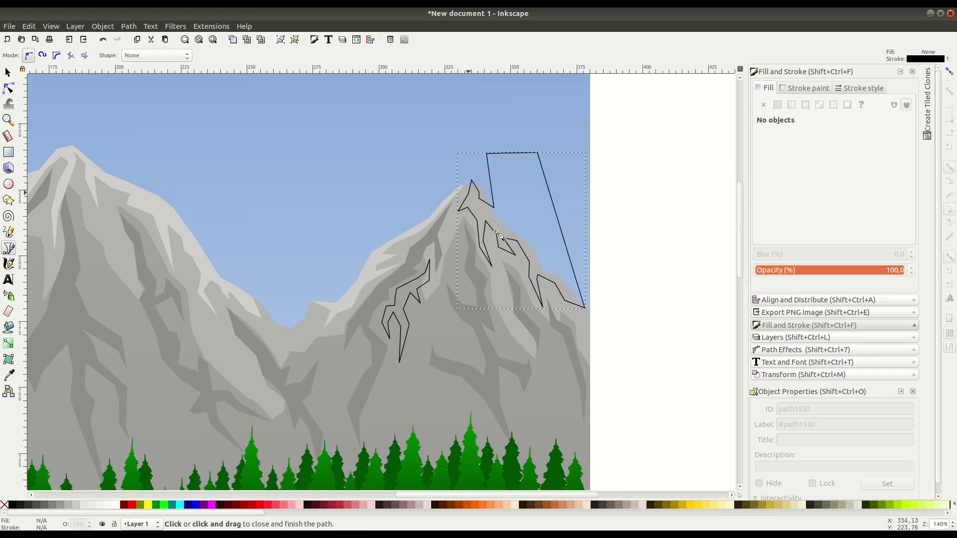
key(s)
Select the summit outline with the grey cover, undoing an accidental delete
right_click(543, 408)
click(593, 248)
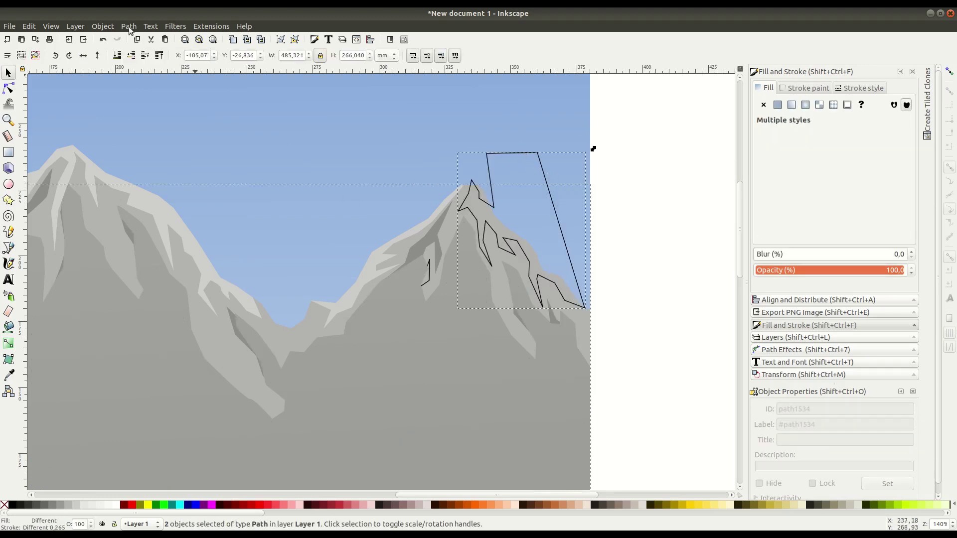
key(Delete)
key(ctrl+z)
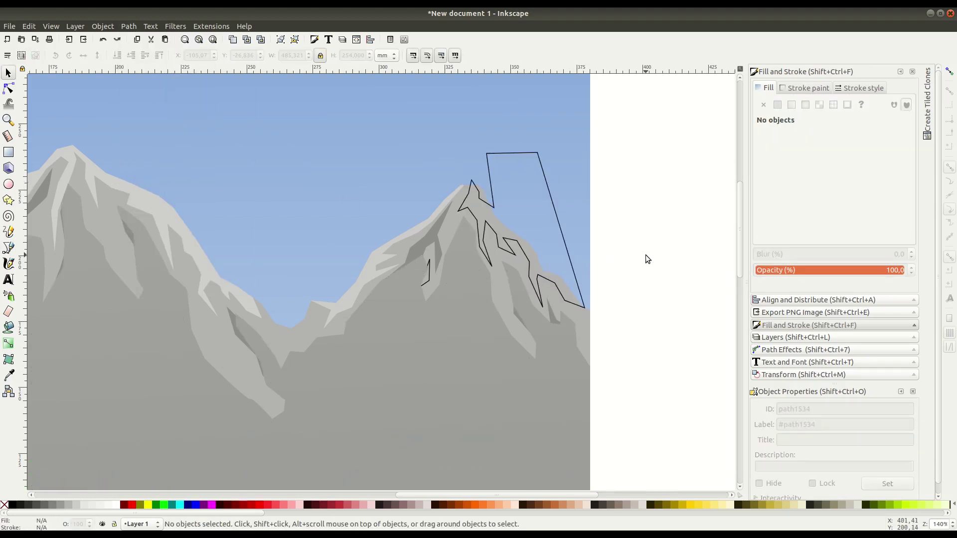
key(ctrl+z)
Intersect the outline with the grey cover, fill flat light grey K≈21, and fit the page
click(129, 26)
click(171, 147)
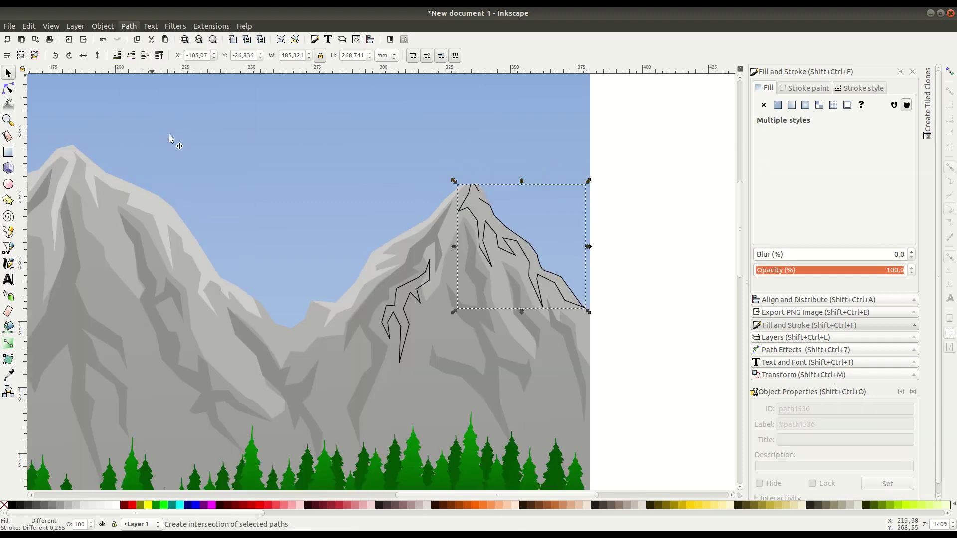
click(777, 104)
drag(785, 192, 796, 191)
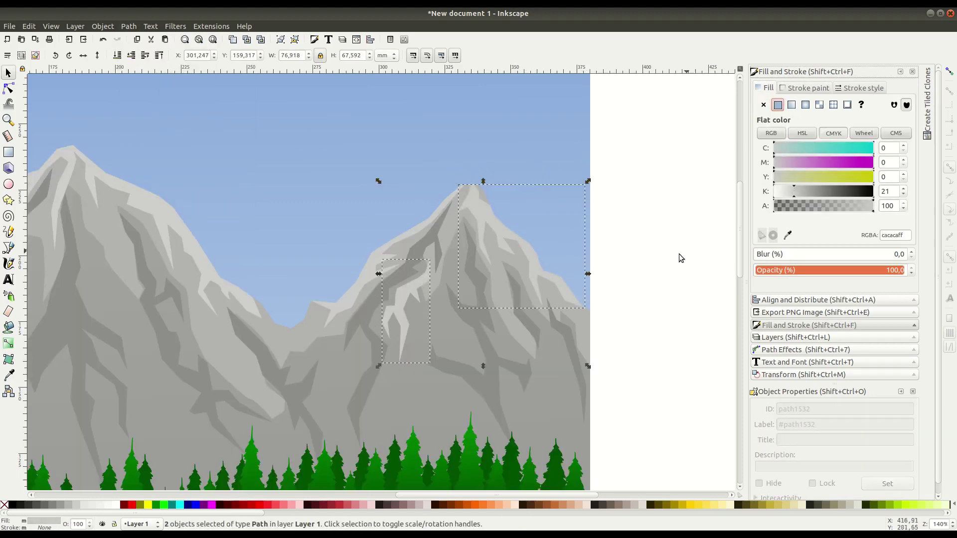
click(681, 257)
key(5)
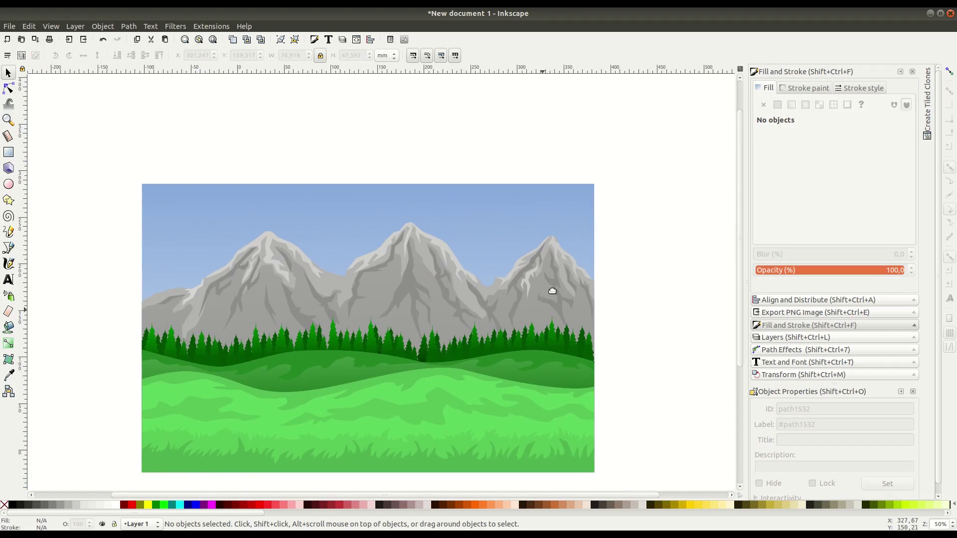
Freehand-draw two closed cloud outlines, one in the upper-left sky and one in the middle sky
key(Escape)
scroll(267, 82, up, 1)
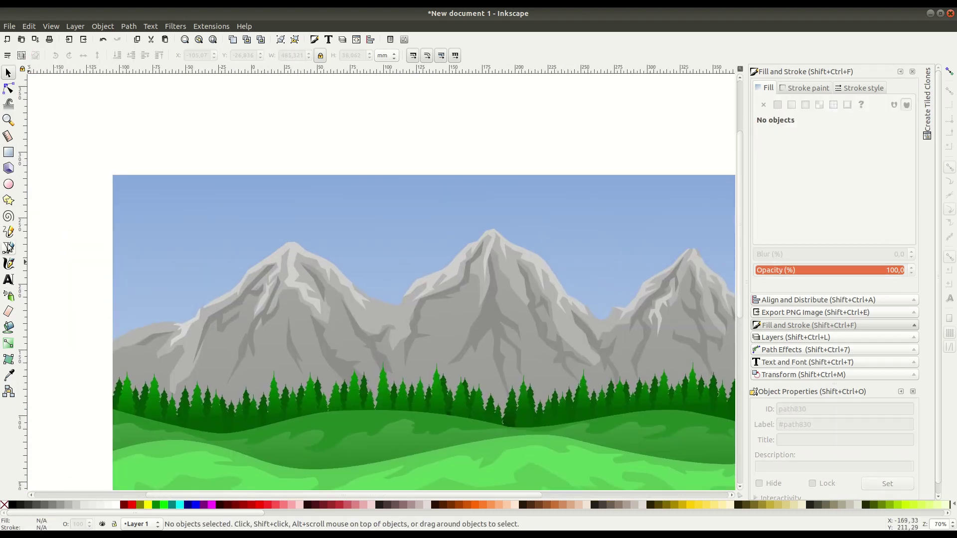
key(p)
drag(240, 243, 206, 243)
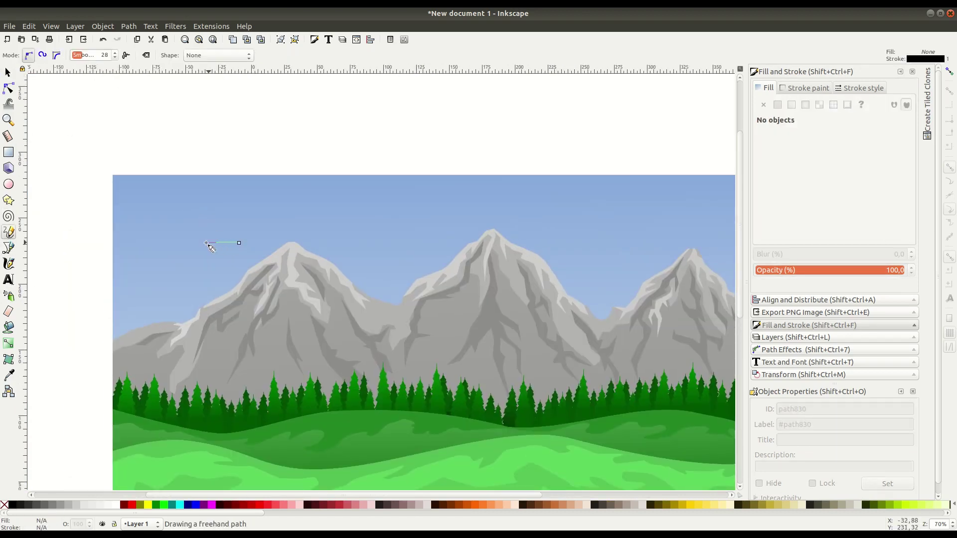
drag(264, 241, 264, 244)
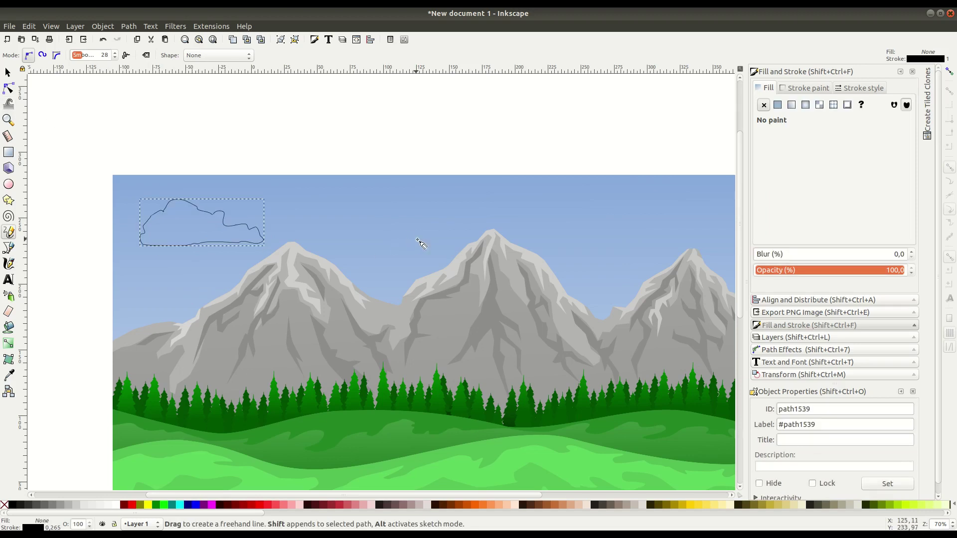
drag(337, 233, 389, 233)
drag(326, 239, 323, 235)
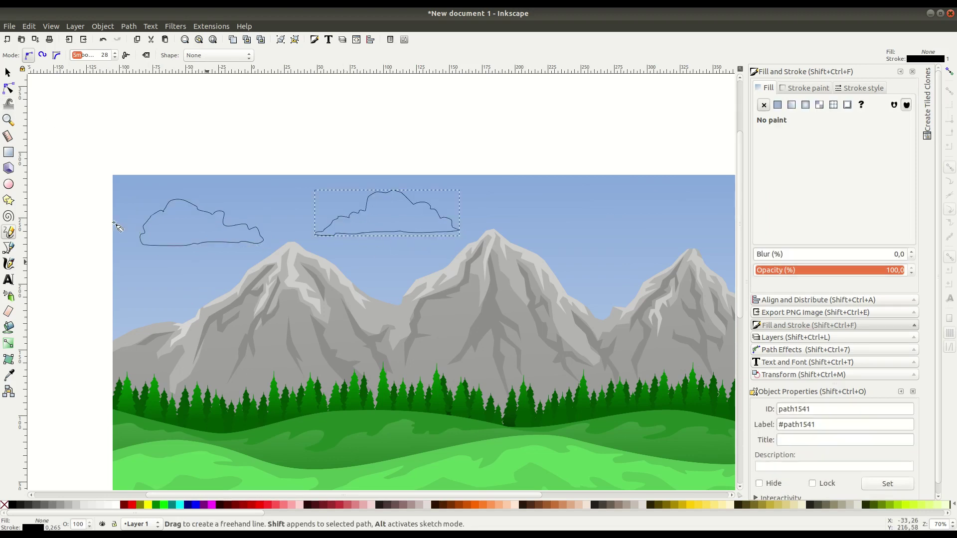
Stretch the left cloud's left-side nodes outward to widen it
key(n)
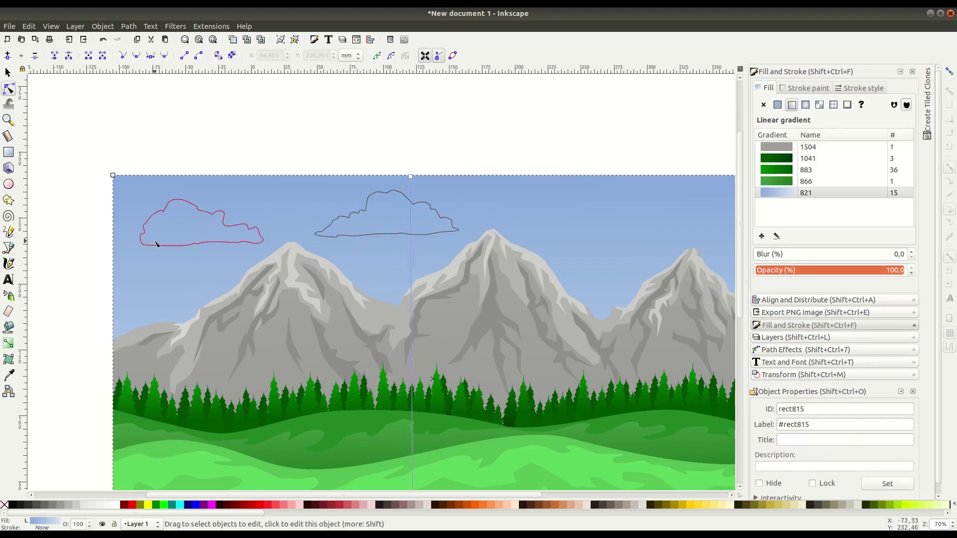
click(141, 234)
drag(134, 216, 162, 252)
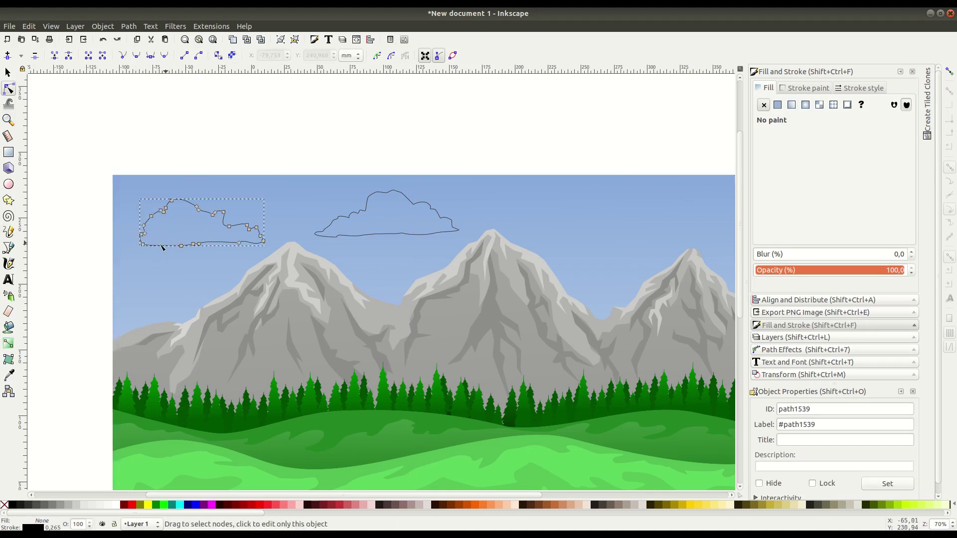
drag(143, 226, 135, 226)
Remove the clouds' outline stroke and fill them flat white
key(s)
click(763, 105)
key(Tab)
click(779, 106)
Raise the top bump of the left cloud by dragging its nodes
click(11, 90)
scroll(145, 239, up, 3)
click(394, 195)
drag(325, 165, 279, 133)
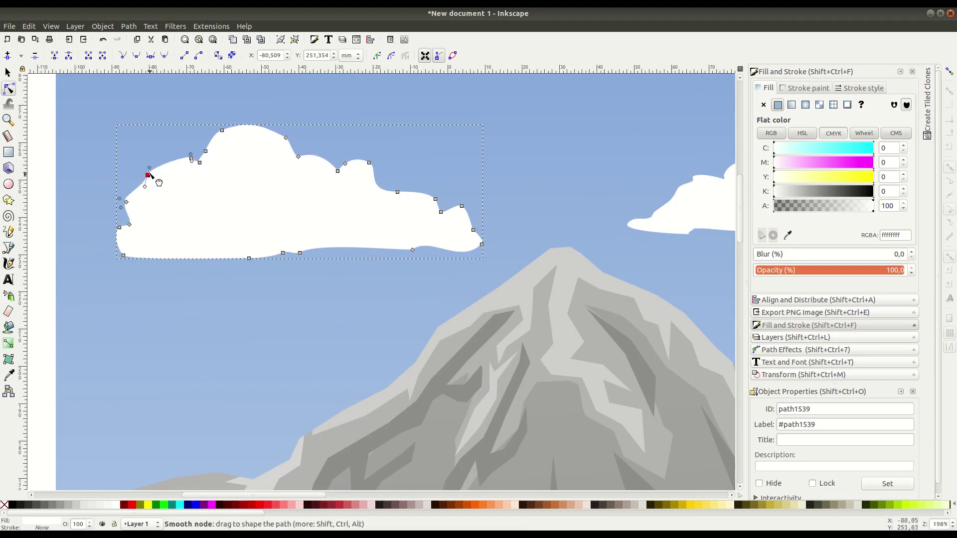
key(s)
click(112, 227)
key(minus)
key(minus)
Fade the left cloud vertically from white to transparent with a gradient
click(329, 250)
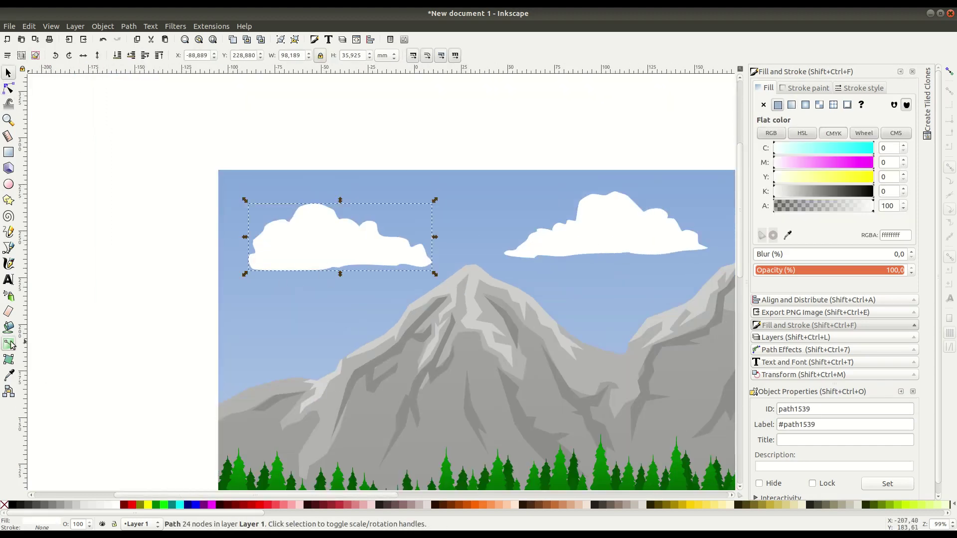
key(g)
drag(326, 212, 327, 274)
Fade the right cloud vertically to transparent, then resize and reposition the left cloud
drag(609, 194, 609, 256)
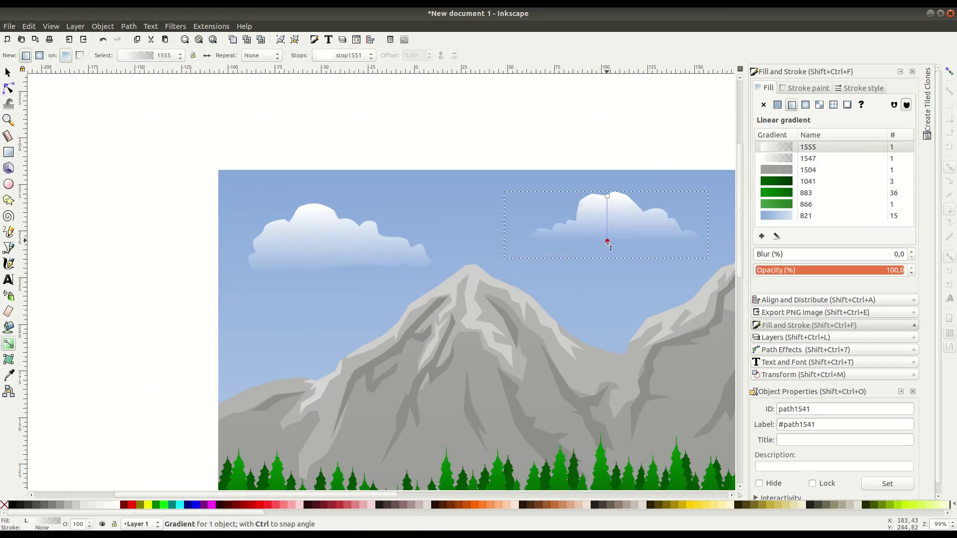
key(s)
key(minus)
scroll(472, 267, right, 5)
click(210, 239)
mouse_move(268, 264)
mouse_down()
mouse_move(220, 241)
mouse_move(605, 242)
mouse_up()
Copy the middle cloud into a small cloud near the left mountain, raised above it
key(ctrl+d)
click(449, 242)
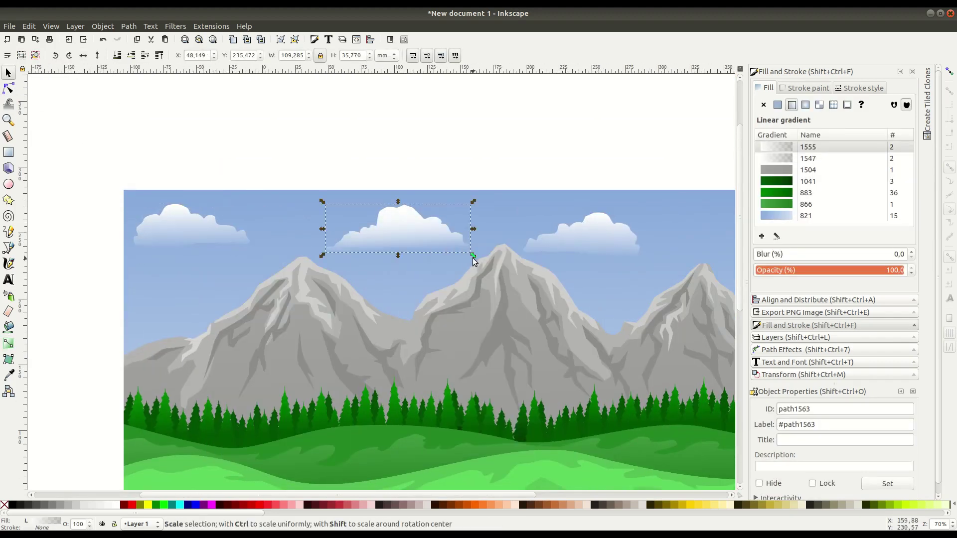
key(ctrl+v)
drag(241, 279, 263, 281)
click(144, 55)
Add a cloud copy in the right sky, widen the middle cloud, and shift one far left
right_click(241, 284)
click(261, 346)
drag(244, 284, 483, 282)
drag(905, 269, 857, 270)
drag(414, 230, 202, 240)
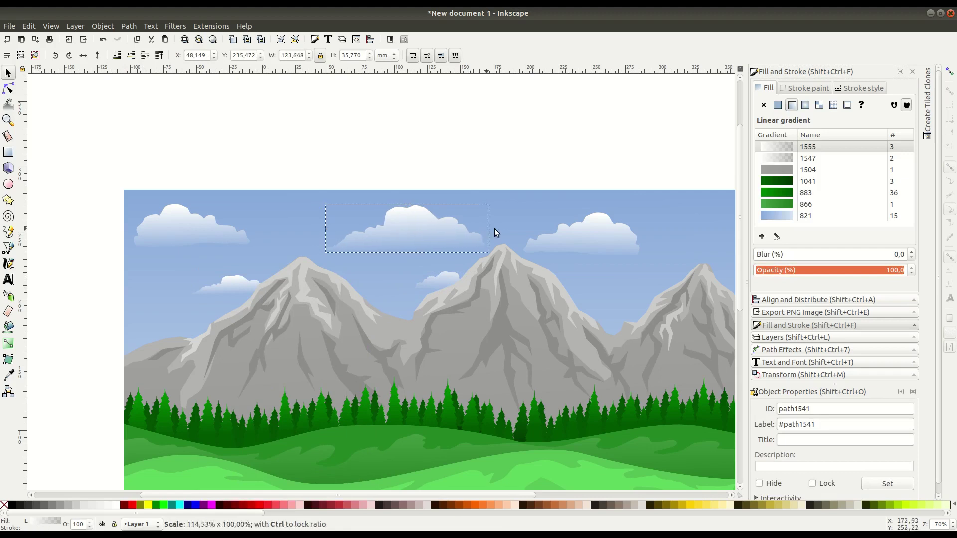
Duplicate the left cloud and place a smaller copy below it to the lower left
right_click(190, 247)
click(204, 310)
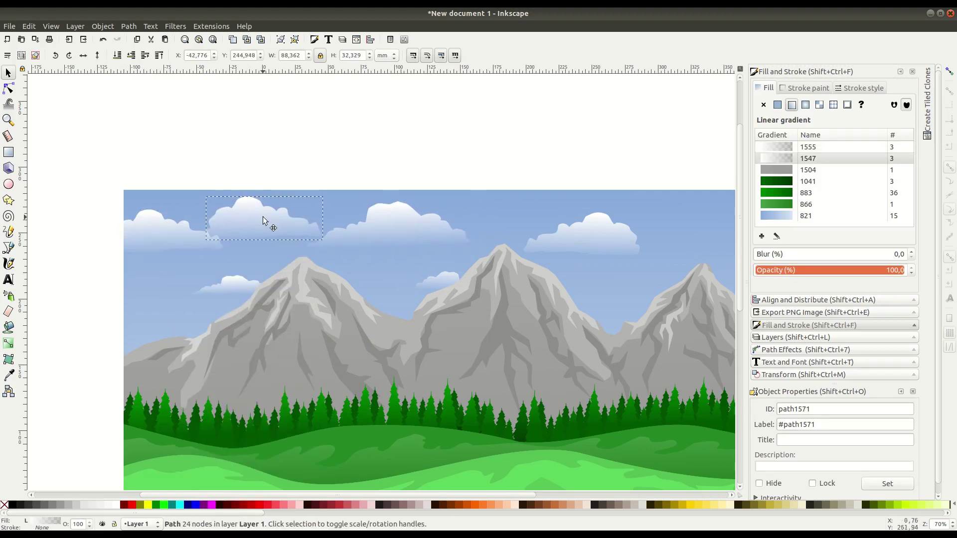
mouse_move(257, 217)
mouse_down()
mouse_move(172, 271)
mouse_move(183, 308)
mouse_move(171, 312)
mouse_up()
drag(905, 269, 836, 270)
key(Escape)
Duplicate another cloud and spread the copies toward the right edge of the sky
click(176, 312)
right_click(167, 313)
click(199, 130)
drag(593, 286, 615, 298)
right_click(352, 252)
mouse_move(375, 289)
mouse_down()
mouse_move(322, 295)
mouse_move(530, 274)
mouse_up()
click(369, 263)
Add a copy of the small cloud in the upper-right sky
right_click(354, 253)
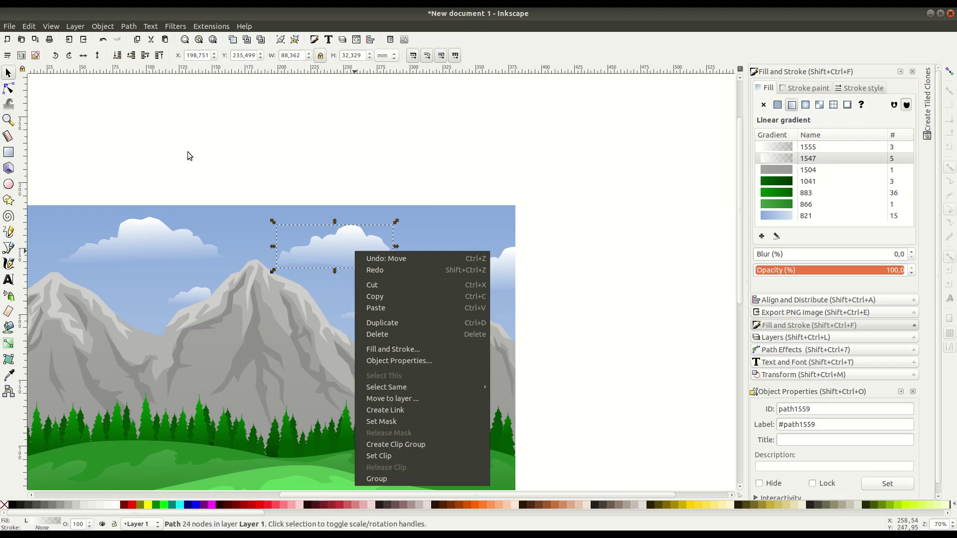
click(144, 230)
key(ctrl+d)
drag(106, 229, 445, 228)
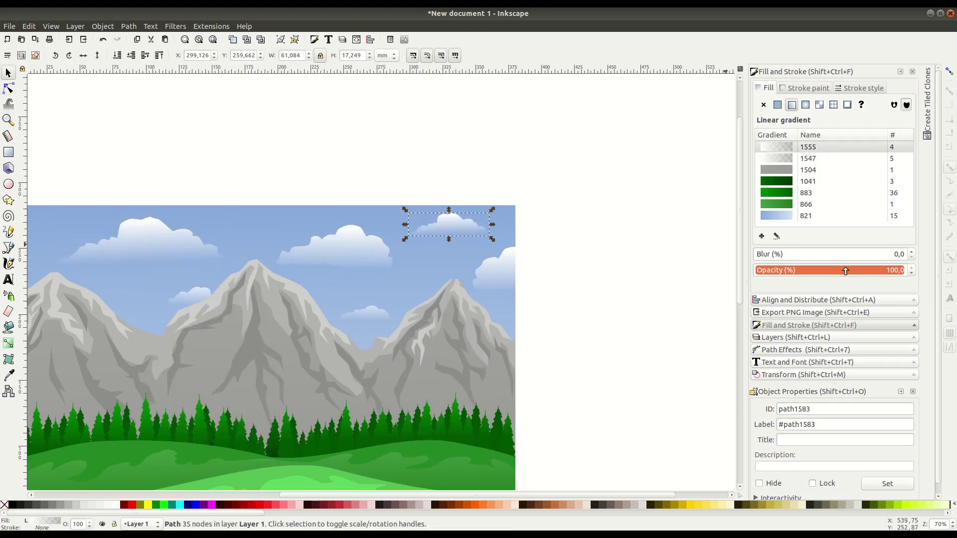
click(538, 292)
Rearrange the clouds, nudging the middle one lower and moving the right ones over the middle sky
click(360, 242)
click(189, 249)
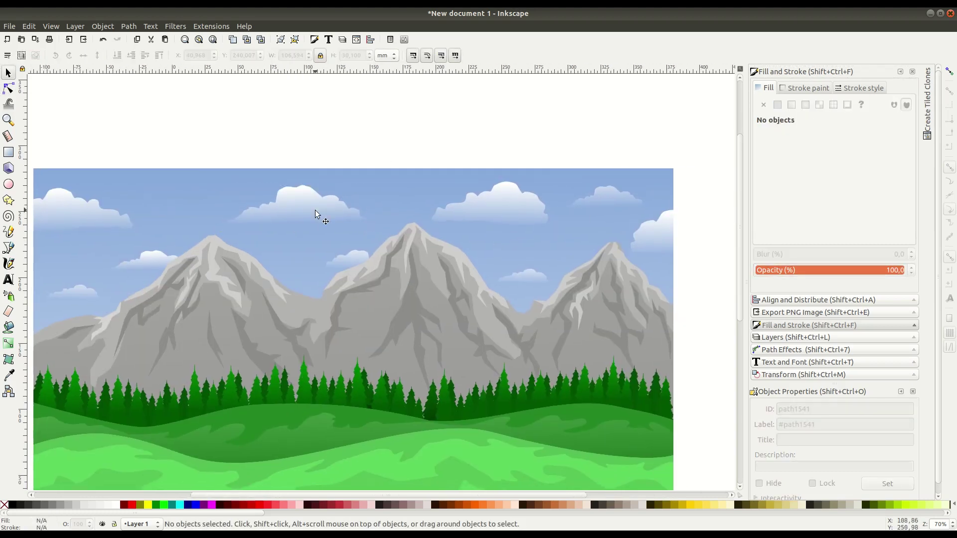
drag(315, 210, 320, 222)
drag(510, 208, 342, 214)
drag(609, 197, 551, 239)
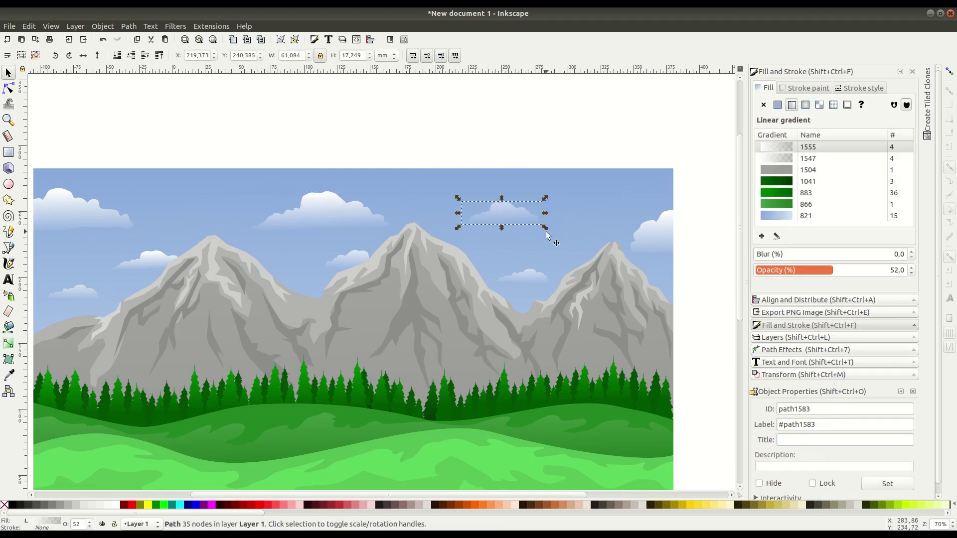
click(629, 219)
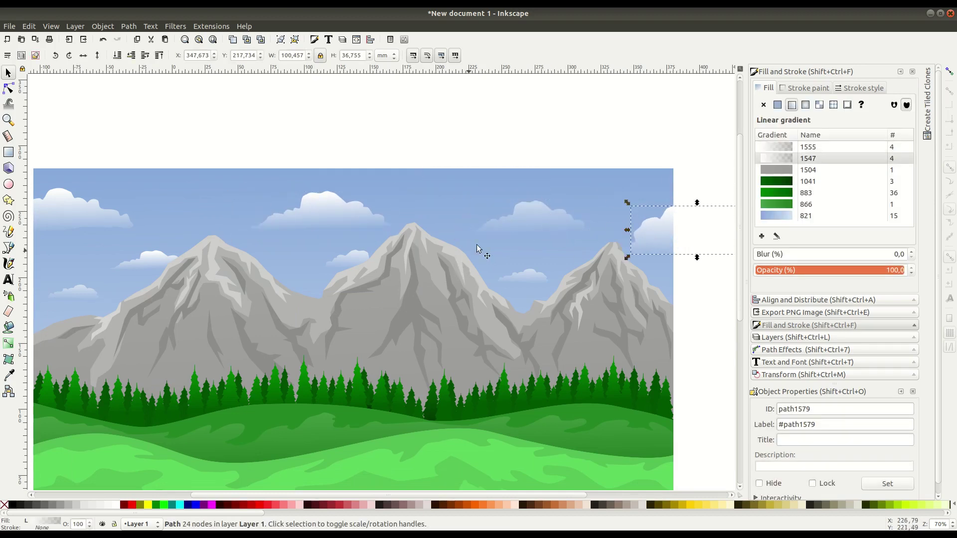
click(167, 249)
Select every object and clip the whole landscape to the page rectangle
key(Escape)
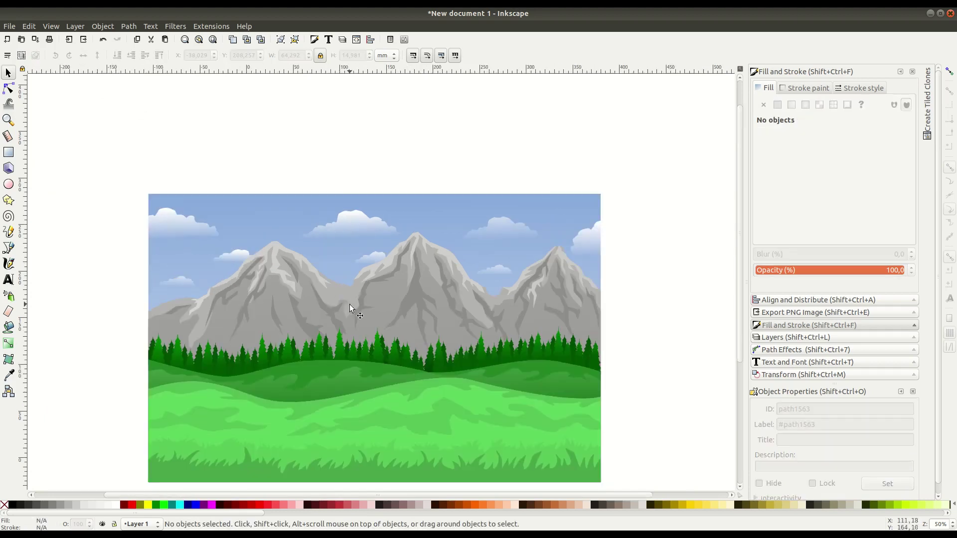
click(303, 274)
drag(79, 83, 661, 401)
click(103, 26)
click(289, 142)
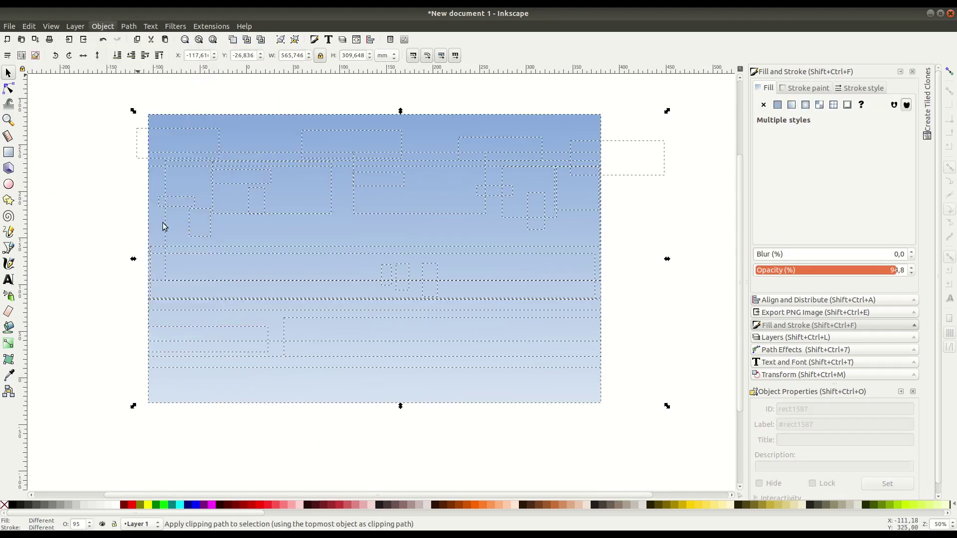
click(85, 278)
Darken the middle hill slightly and give the lower hill a vertical gradient
click(273, 336)
drag(823, 195, 825, 194)
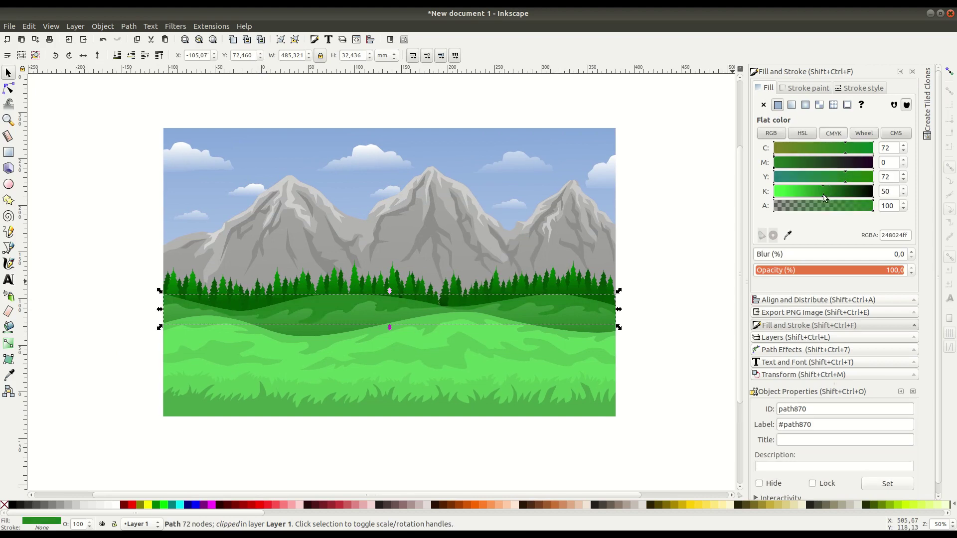
key(Escape)
key(g)
drag(363, 296, 362, 346)
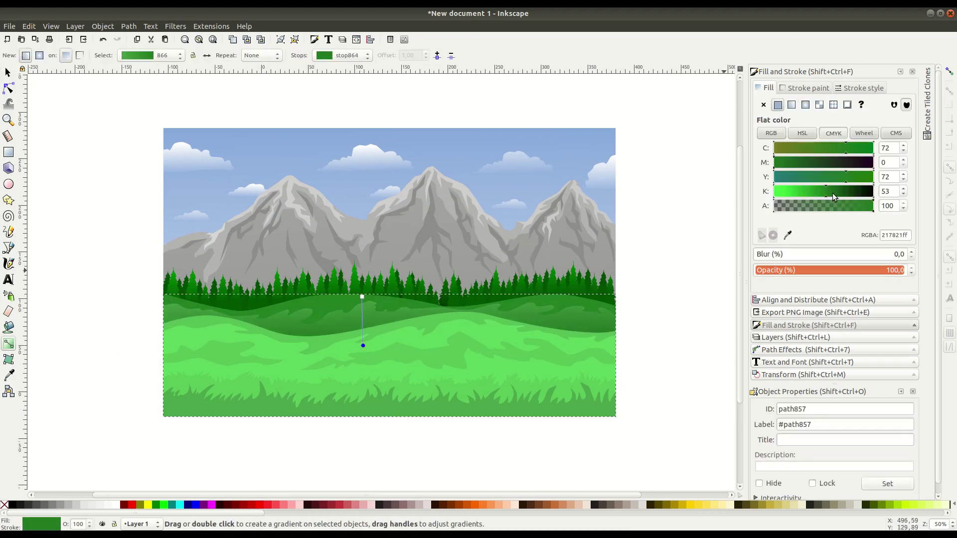
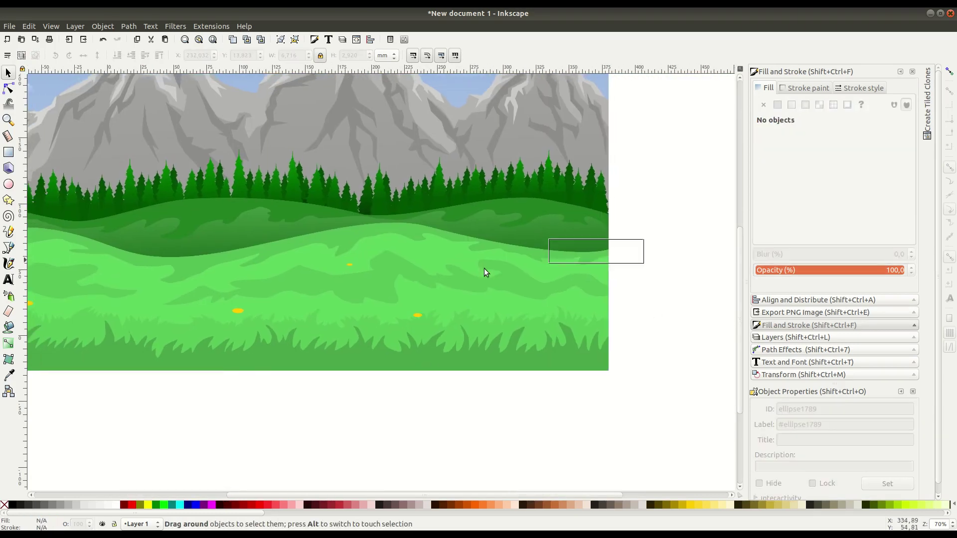
Paste a copy of the yellow flower dot and move it lower on the grass
right_click(238, 311)
click(279, 122)
key(ctrl+v)
key(Escape)
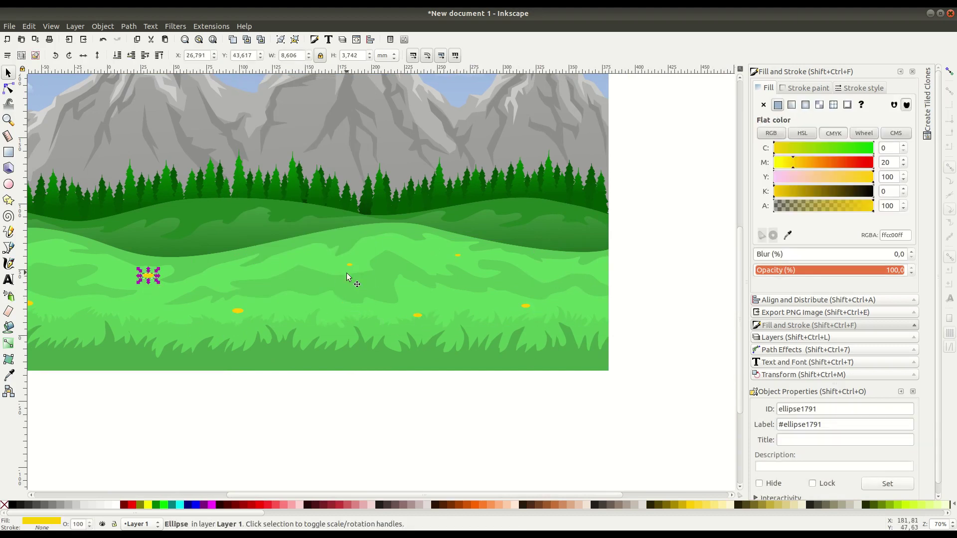
drag(148, 276, 161, 325)
Recolour two of the yellow flower dots white from the palette
click(112, 505)
click(417, 315)
click(113, 504)
key(Escape)
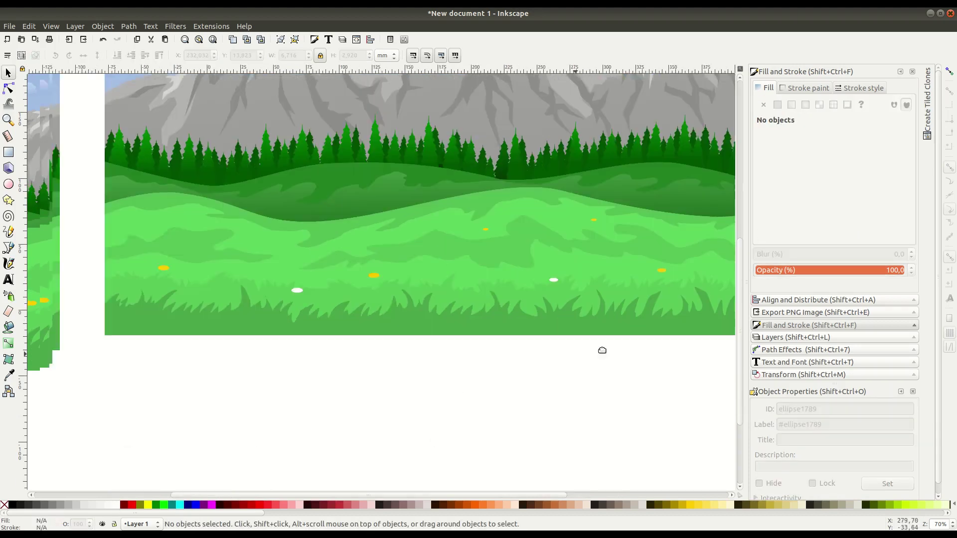
Rubber-band select the grass objects in the meadow area and copy them
scroll(55, 200, right, 2)
drag(55, 199, 721, 306)
right_click(268, 293)
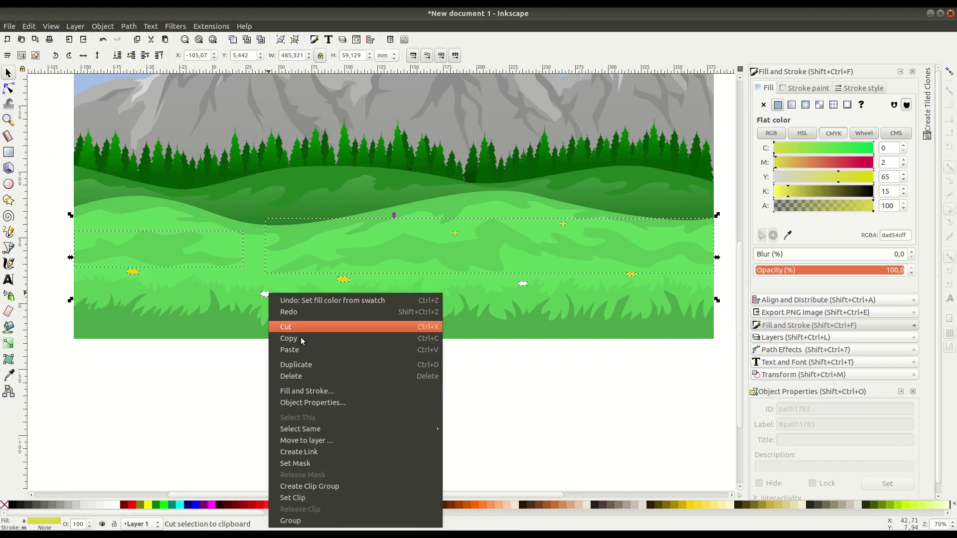
click(301, 339)
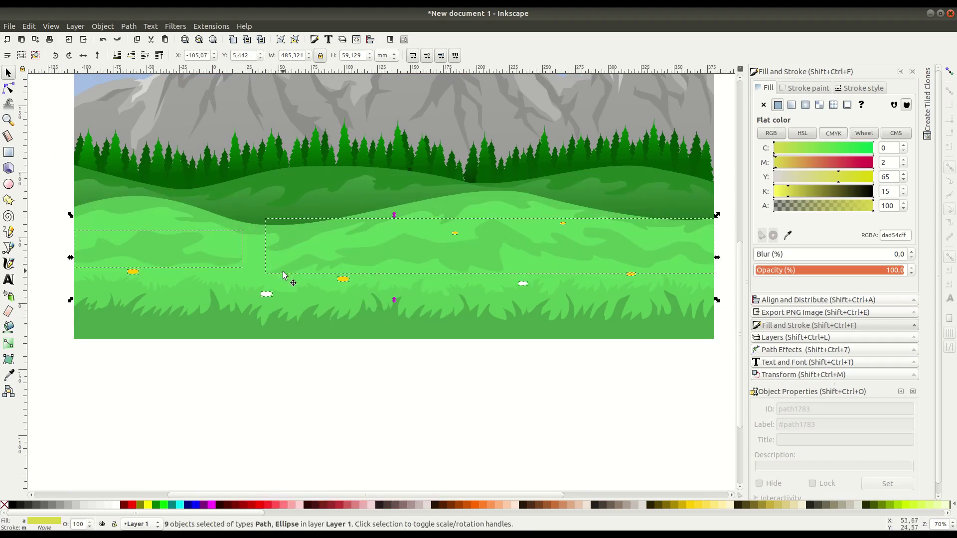
key(Escape)
Duplicate a group of flower dots and move the copies up onto the hills
drag(722, 207, 417, 293)
key(ctrl+d)
drag(523, 283, 297, 247)
click(205, 470)
click(411, 241)
Reposition individual white and yellow dots, then zoom back to 70%
click(337, 188)
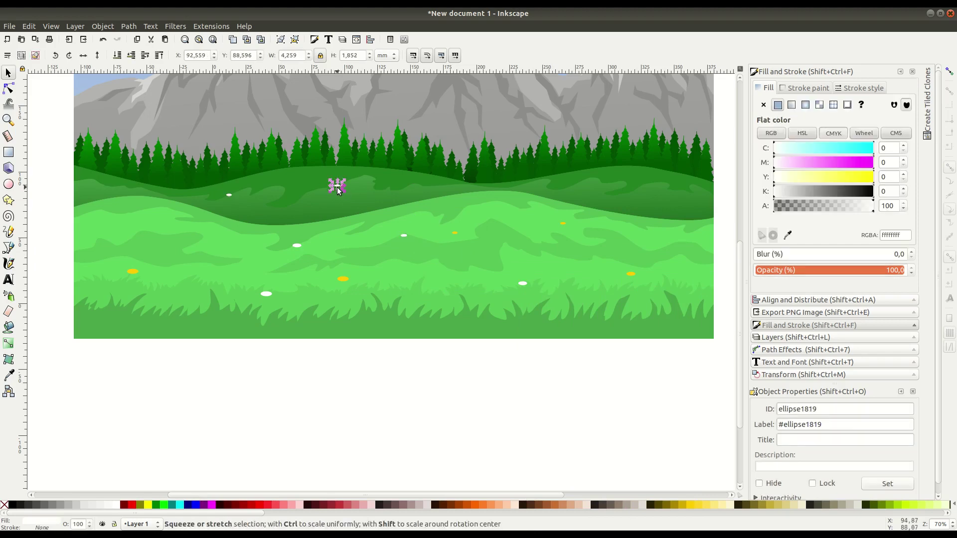
scroll(145, 210, up, 1)
drag(417, 178, 183, 239)
mouse_move(269, 192)
mouse_down()
mouse_move(139, 230)
mouse_move(112, 209)
mouse_up()
click(361, 261)
key(Escape)
key(minus)
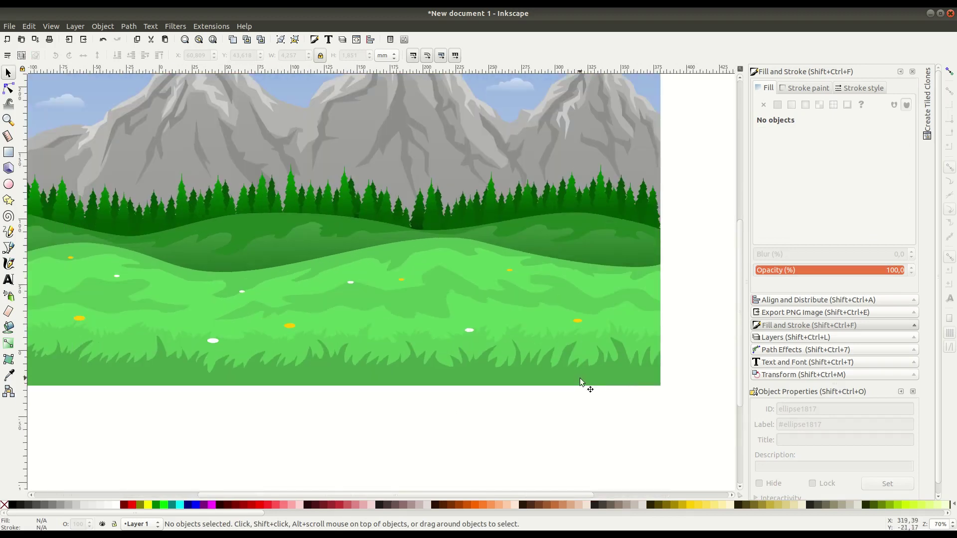
Draw four tiny yellow flower ellipses across the meadow
key(e)
drag(517, 303, 504, 295)
drag(383, 314, 380, 311)
drag(85, 311, 82, 308)
drag(158, 312, 154, 309)
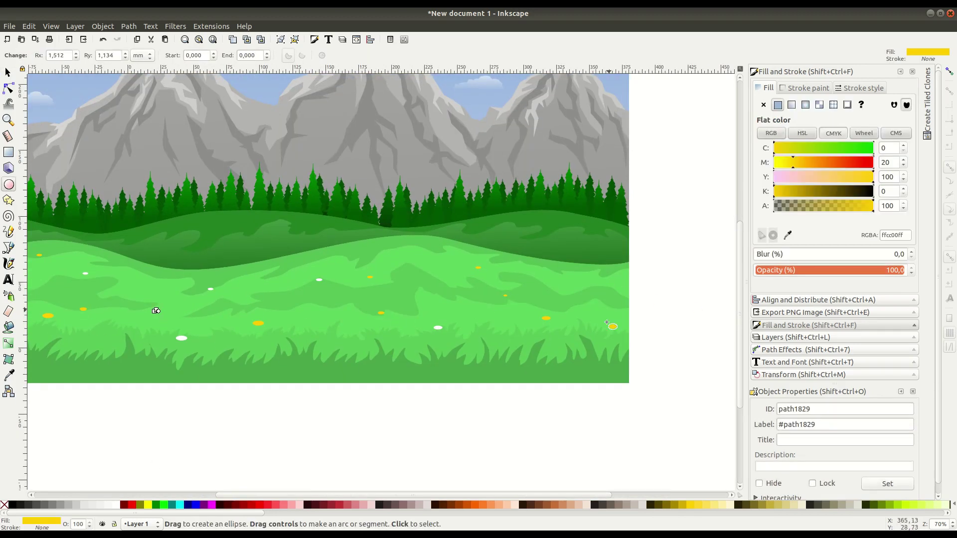
scroll(607, 323, left, 10)
scroll(607, 323, up, 2)
Draw six tiny white flower ellipses in the lower meadow
drag(222, 331, 219, 327)
click(114, 505)
drag(308, 370, 304, 366)
drag(483, 324, 479, 320)
drag(605, 334, 601, 330)
drag(620, 289, 617, 286)
scroll(617, 285, right, 10)
drag(487, 314, 483, 310)
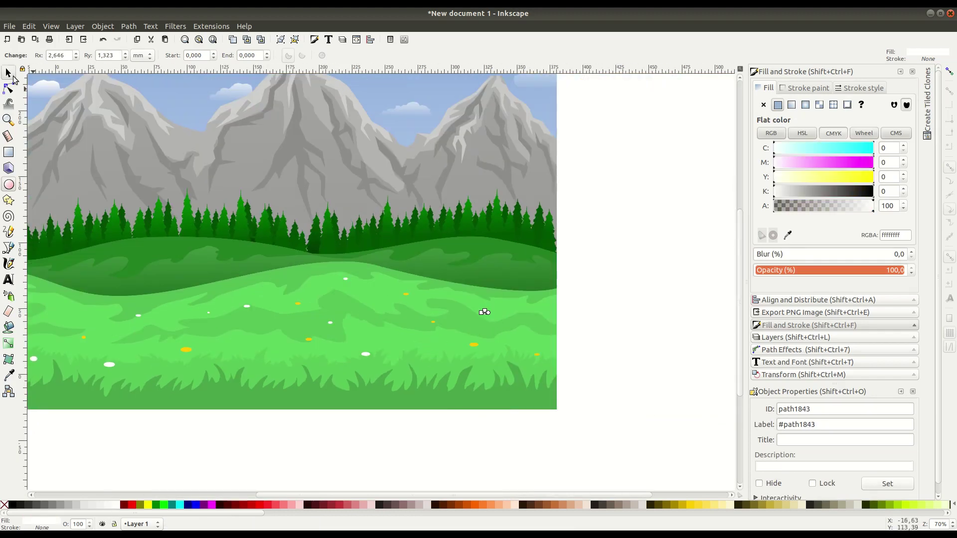
Add two more tiny flower ellipses filled yellow ffcc00
click(13, 76)
click(388, 477)
click(9, 184)
click(697, 505)
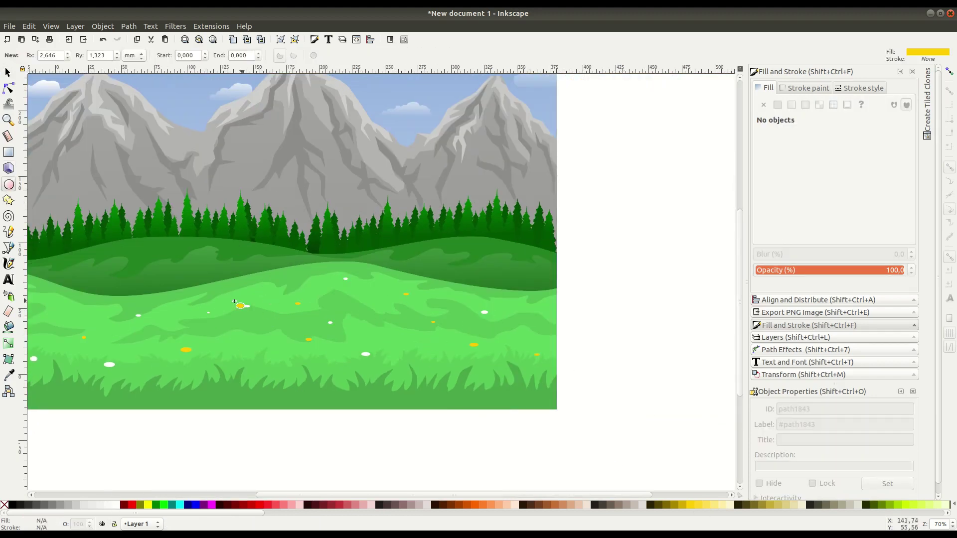
drag(196, 300, 189, 296)
drag(274, 369, 262, 361)
Zoom out and centre the view on the whole finished landscape
key(minus)
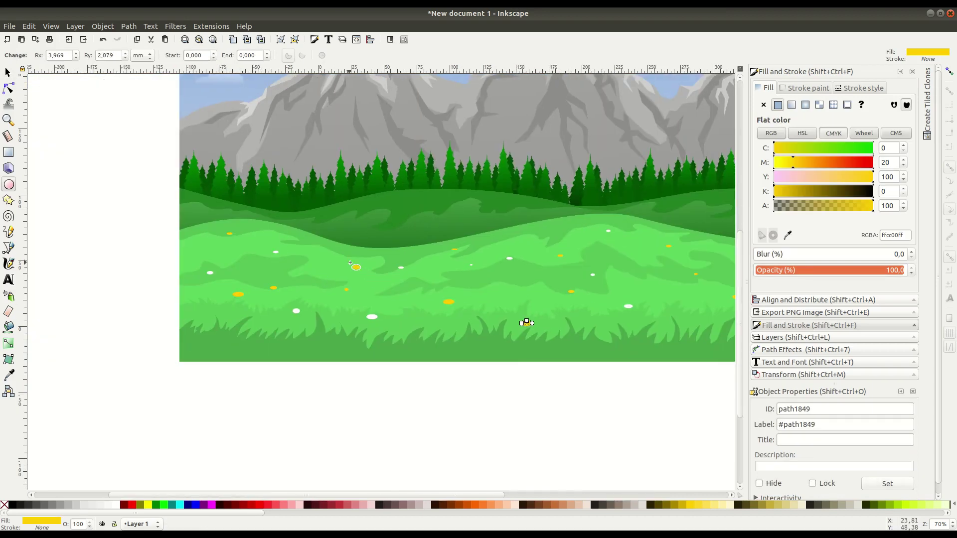
key(Escape)
key(space)
drag(422, 363, 453, 384)
drag(540, 433, 452, 436)
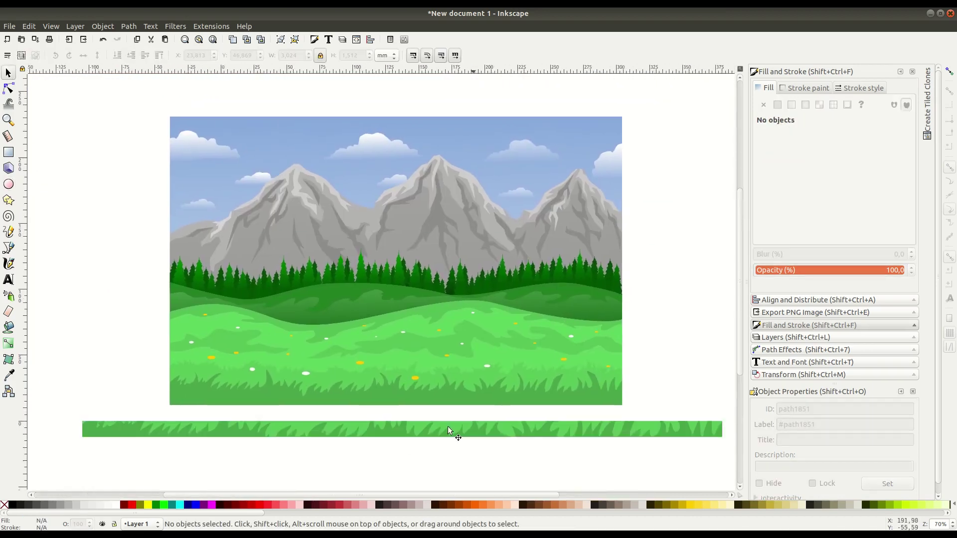
key(plus)
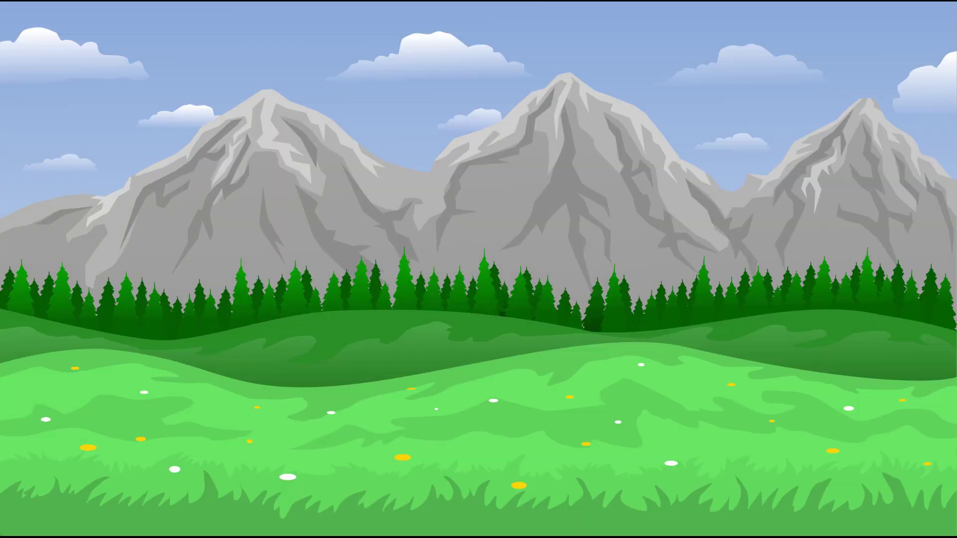